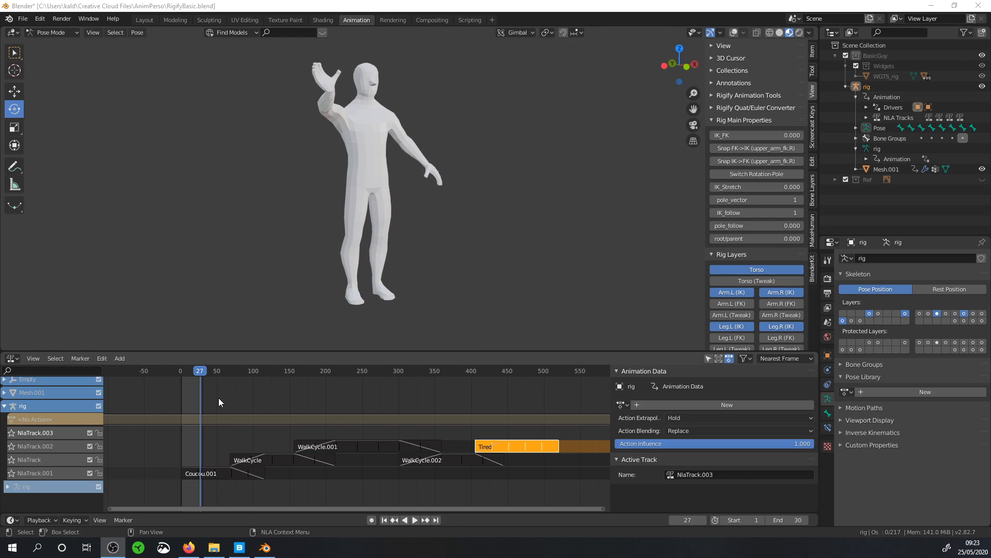
- Select all the action strips on the rig's NLA tracks and delete them
left_click_drag(200, 371, 523, 460)
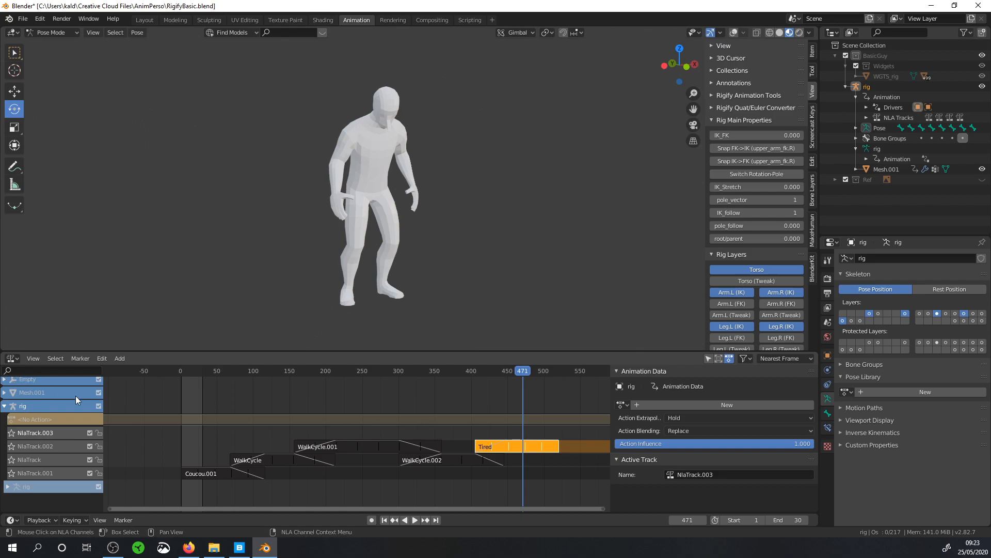
left_click_drag(555, 477, 213, 437)
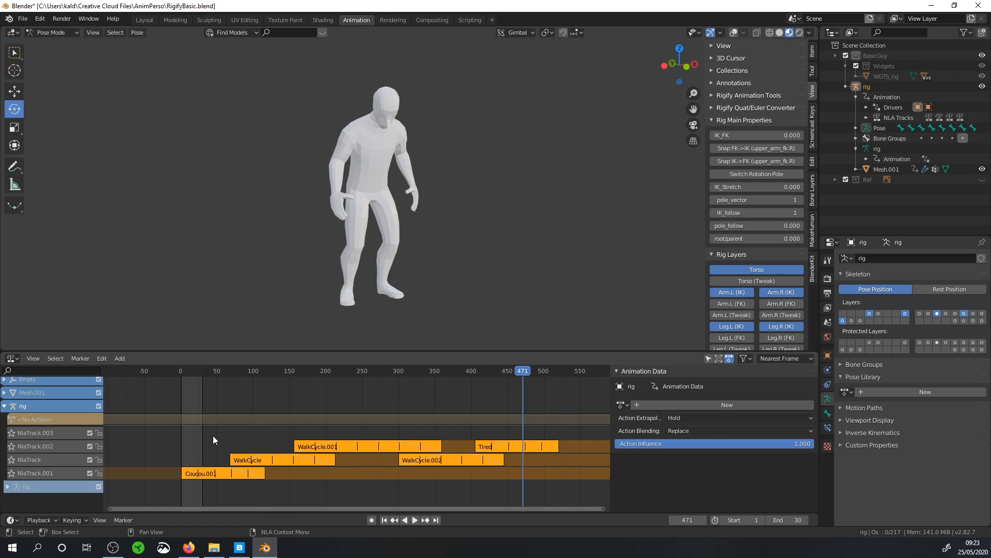
key("x")
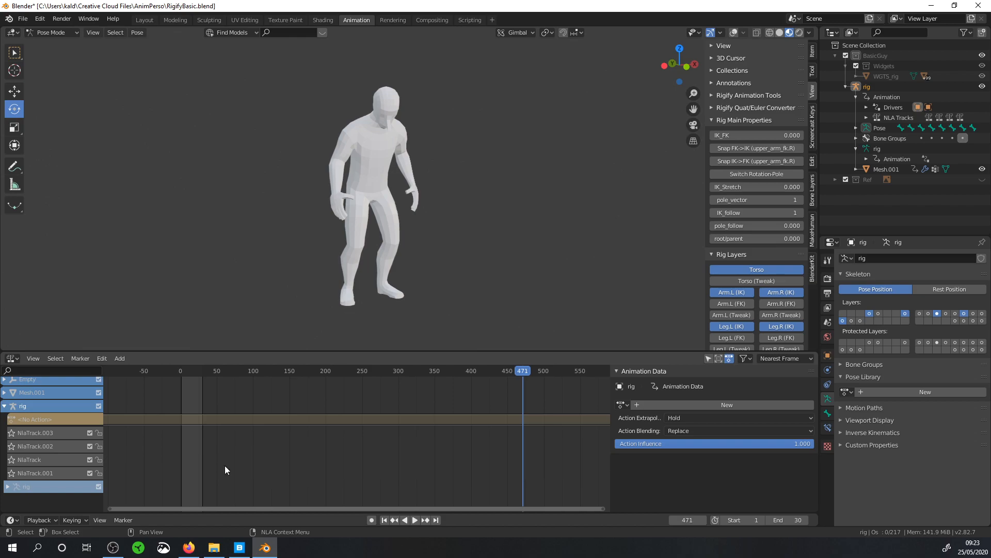
- Switch the lower editor to the Action Editor and assign the PoseBase action to the rig
left_click(10, 358)
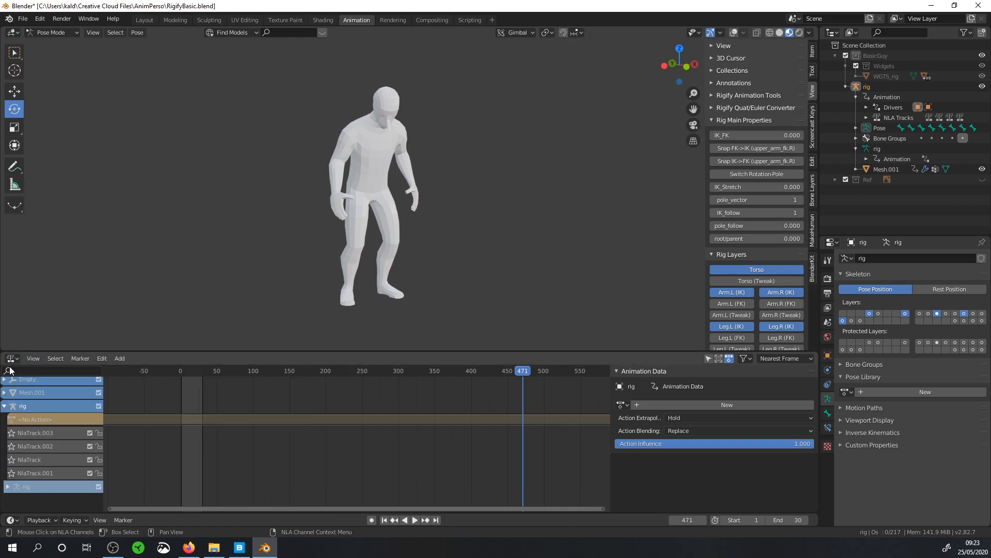
left_click(10, 358)
left_click(135, 397)
left_click(352, 358)
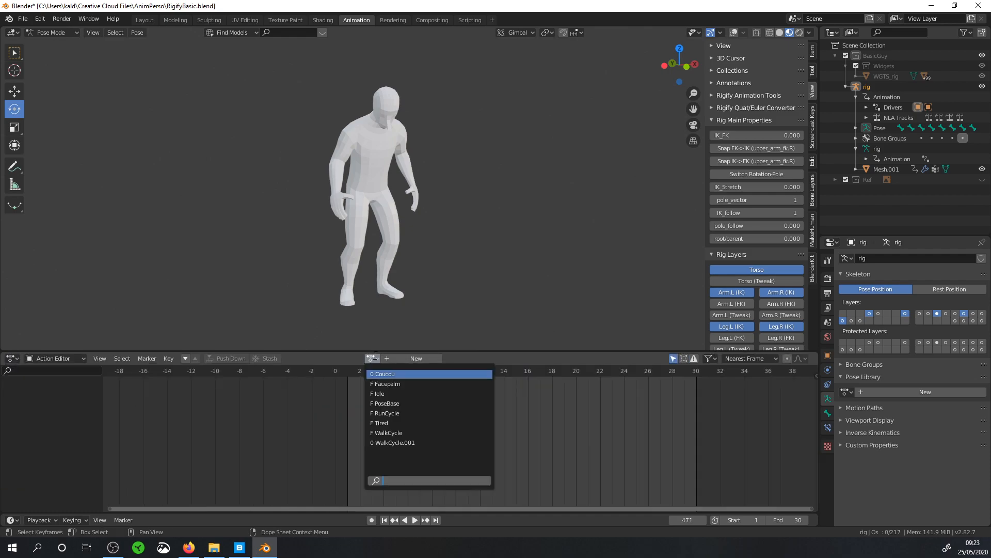
left_click(393, 403)
- Assign the Coucou action to the rig and play it back
left_click(351, 358)
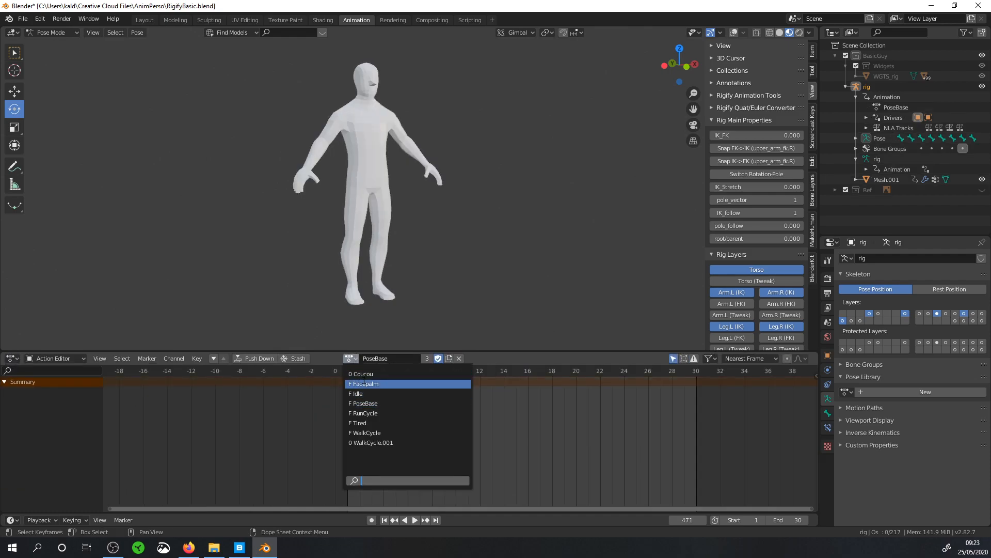
left_click(364, 375)
key("space")
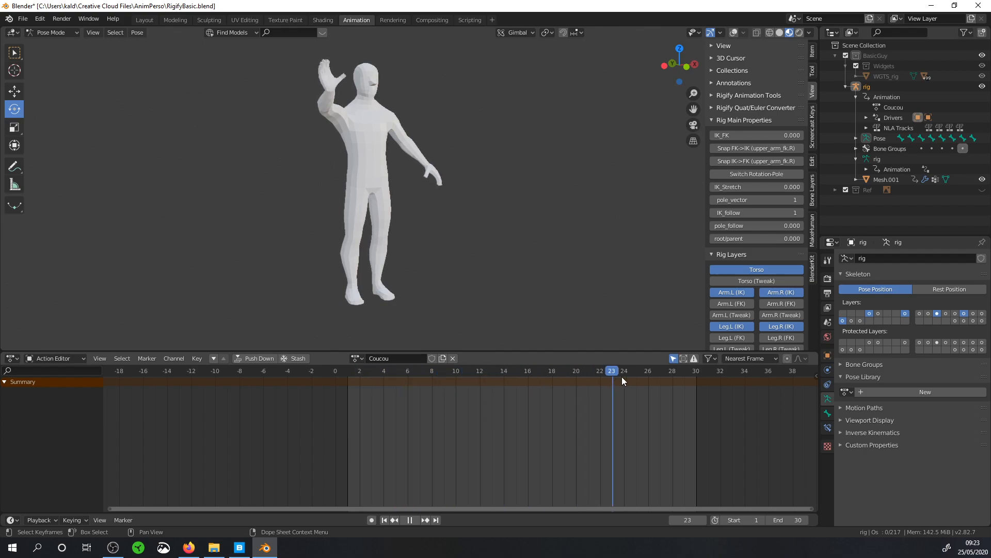
key("space")
- Assign the WalkCycle action to the rig, play it and scrub through its frames
left_click(355, 358)
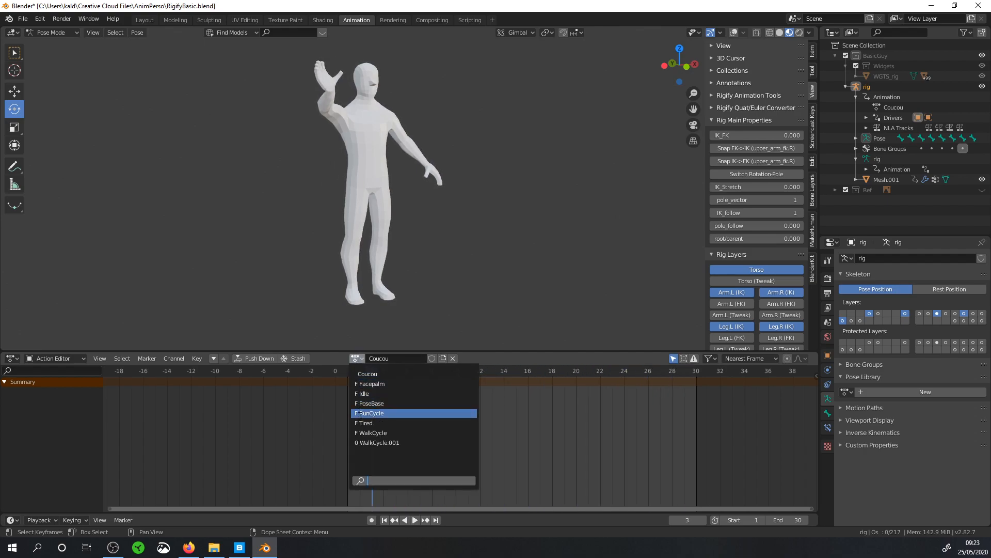
left_click(362, 433)
key("space")
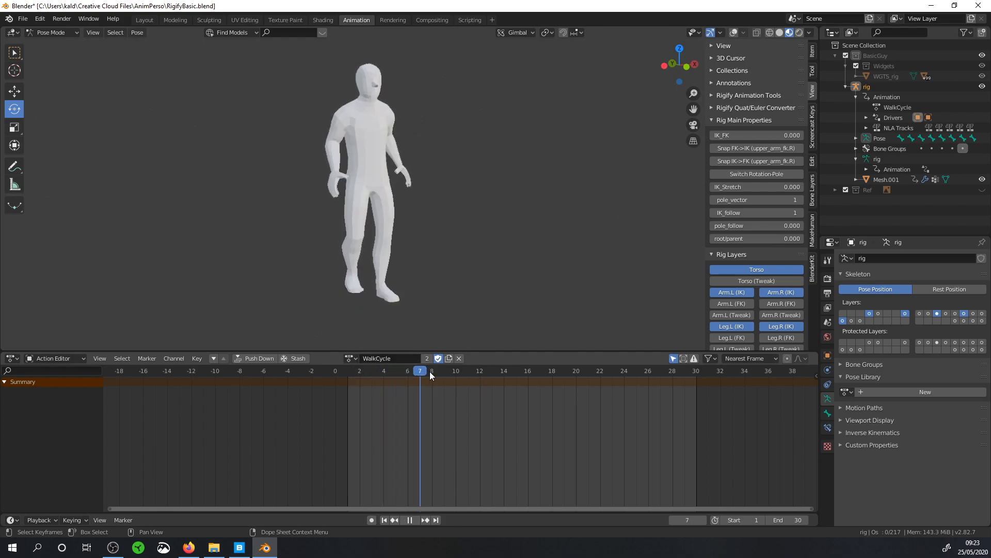
left_click_drag(543, 371, 685, 369)
key("space")
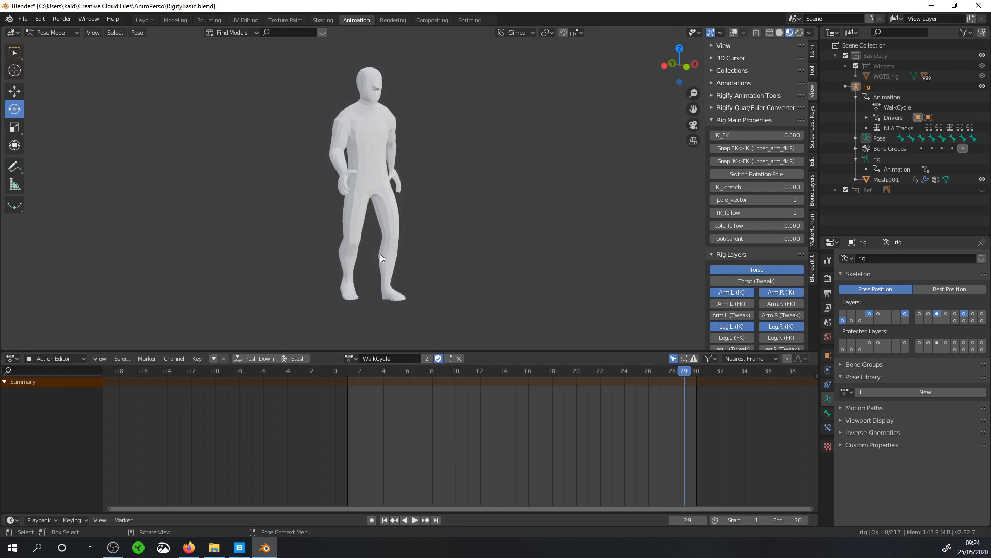
- Select all the rig's bones to show their WalkCycle keyframes and play the animation
key("a")
key("space")
key("space")
- Switch the lower editor to Nonlinear Animation and push the rig's WalkCycle action down into a strip
left_click(13, 358)
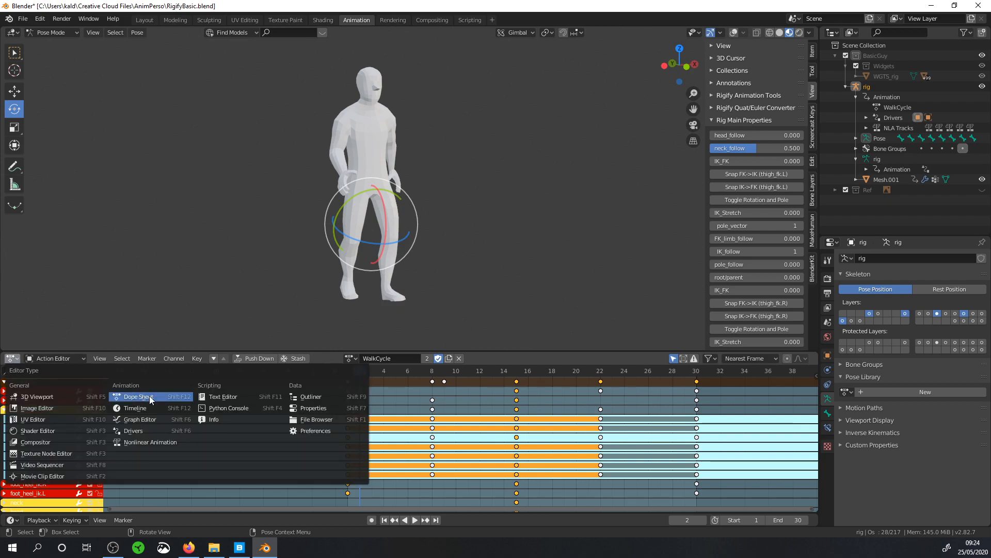
left_click(153, 441)
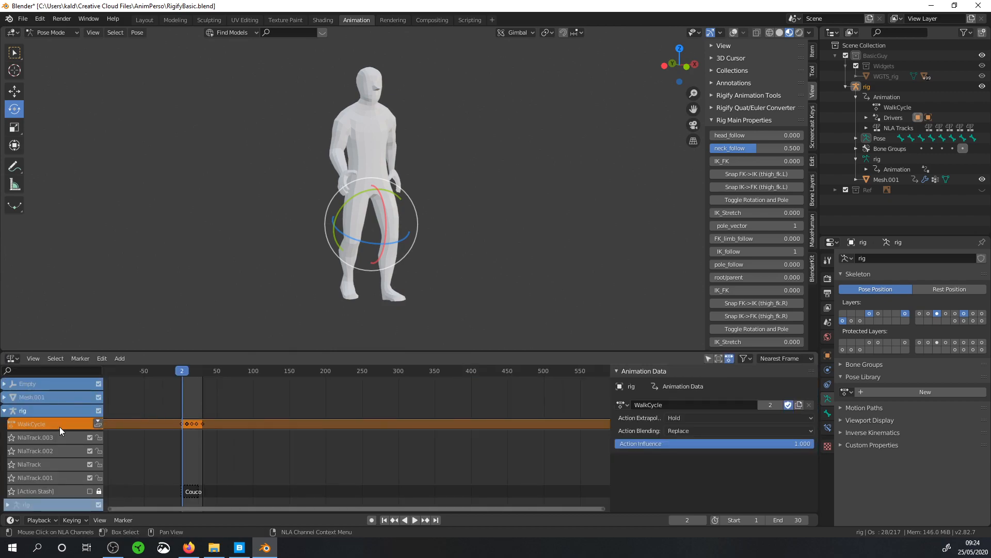
- Delete the action stash and all the NLA tracks from the rig
left_click(191, 491)
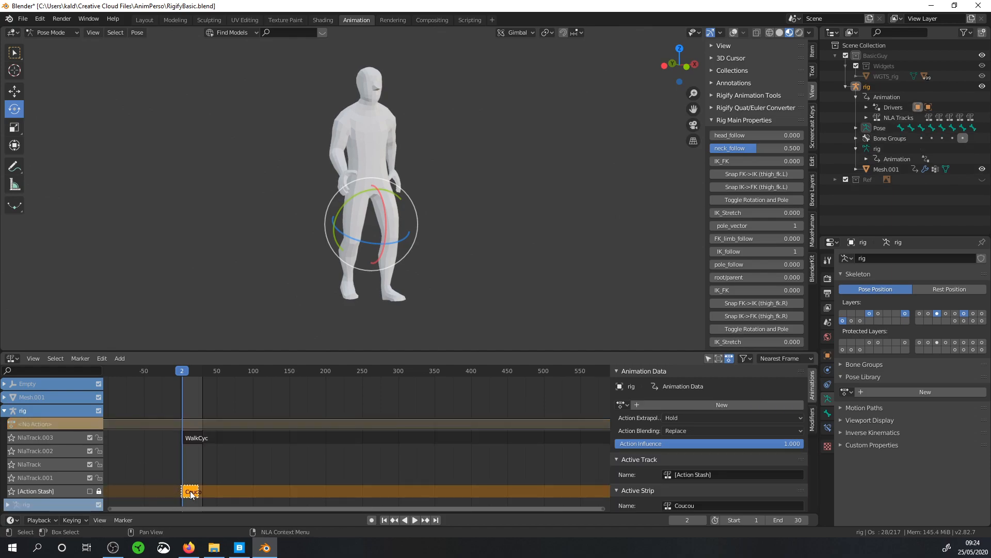
left_click(44, 478)
key("x")
left_click(44, 465)
key("x")
left_click(45, 451)
key("x")
left_click(47, 438)
key("x")
- Add the WalkCycle and Coucou actions as strips on separate NLA tracks of the rig
left_click(119, 358)
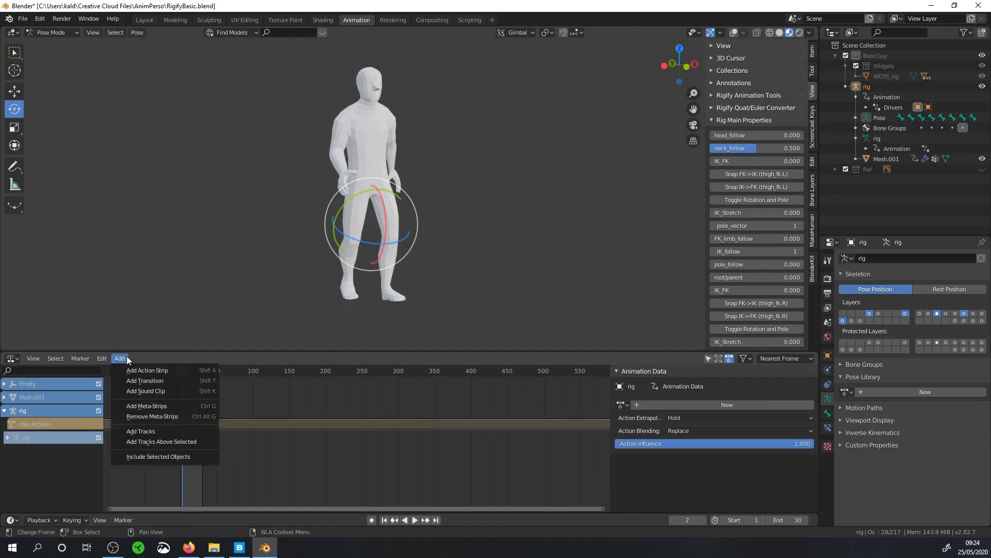
left_click(144, 371)
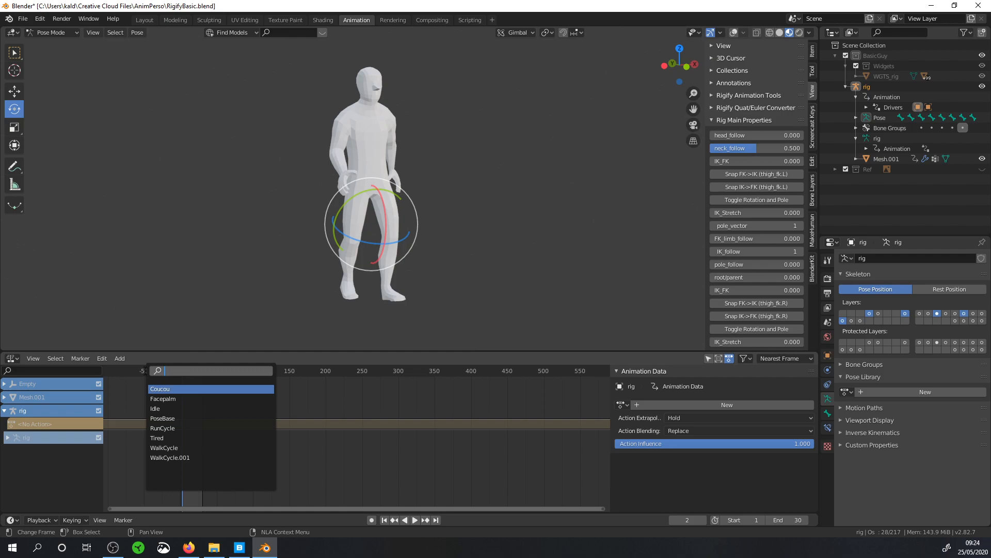
left_click(182, 447)
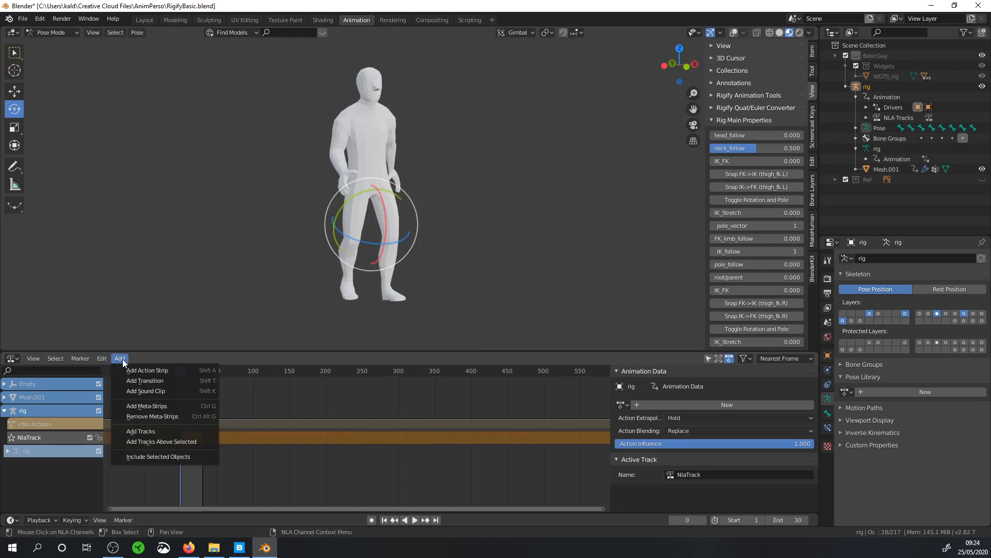
left_click(122, 359)
left_click(145, 370)
left_click(188, 378)
- Shift the WalkCycle strip slightly in time beneath the Coucou strip and scrub the timeline to check the combined motion
left_click_drag(188, 372, 218, 376)
left_click(191, 451)
key("g")
left_click(206, 453)
key("g")
left_click(212, 360)
left_click_drag(209, 434, 188, 449)
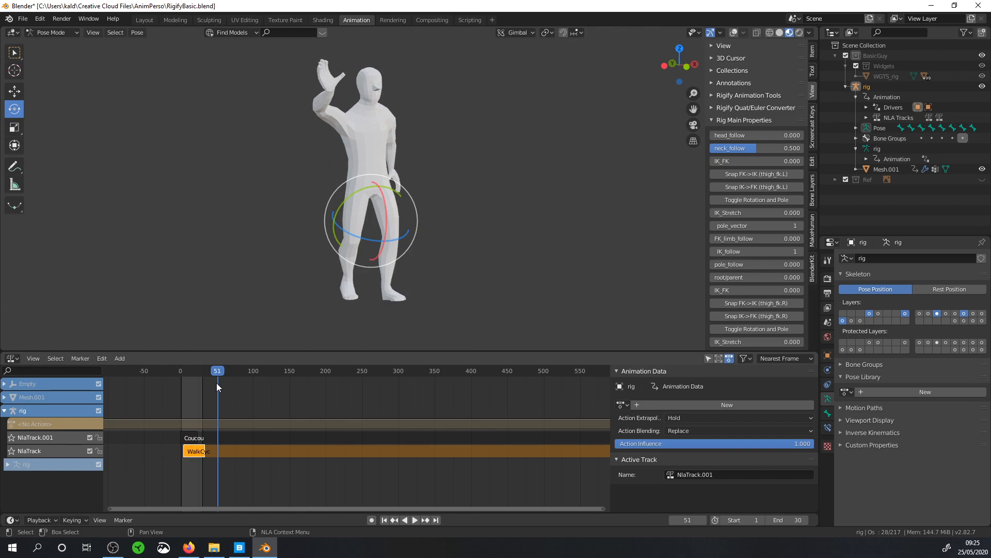
left_click_drag(215, 384, 203, 382)
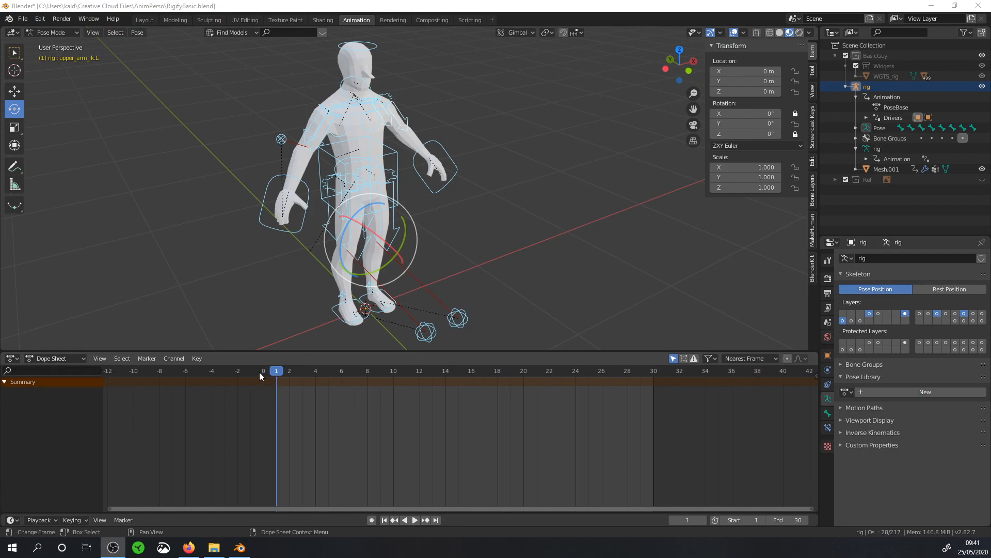
- Insert a location and rotation keyframe for the hand_ik.R bone at frame 1
left_click(296, 230)
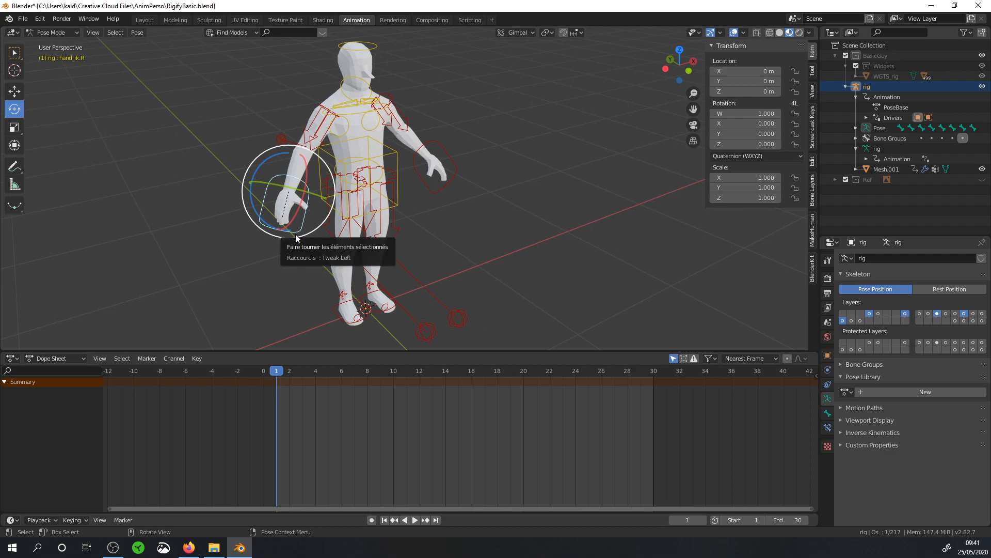
key("i")
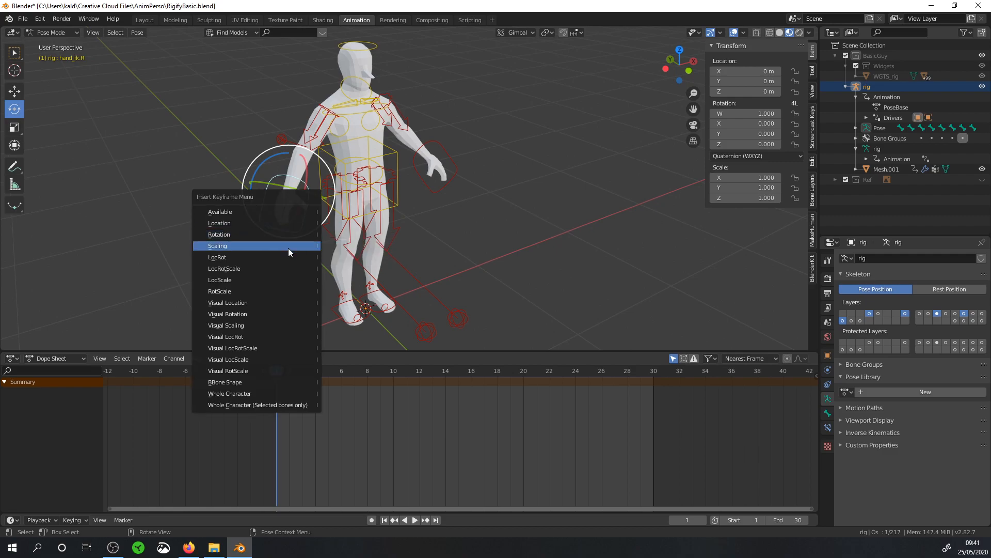
left_click(256, 379)
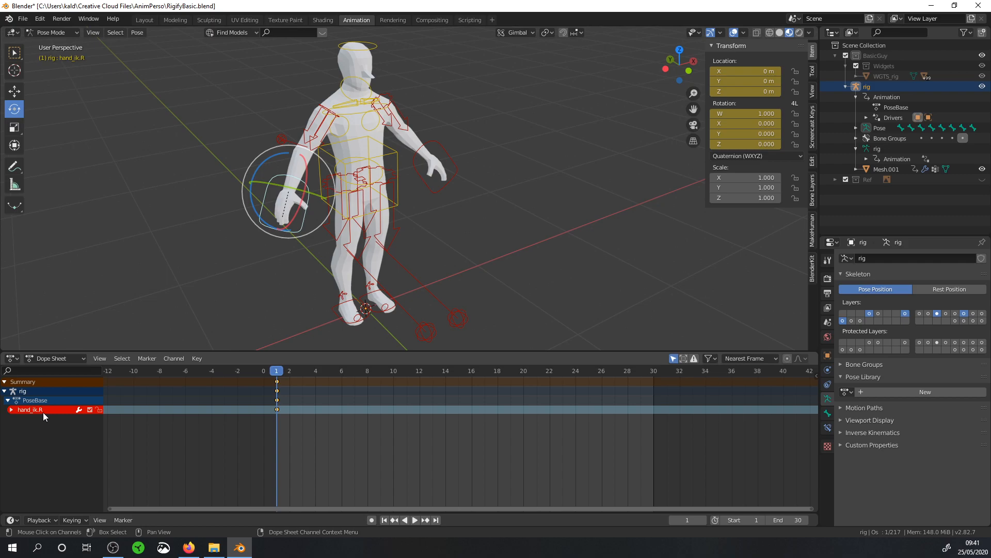
- Delete the hand_ik.R keyframes at frame 1 from the PoseBase action
left_click(31, 403)
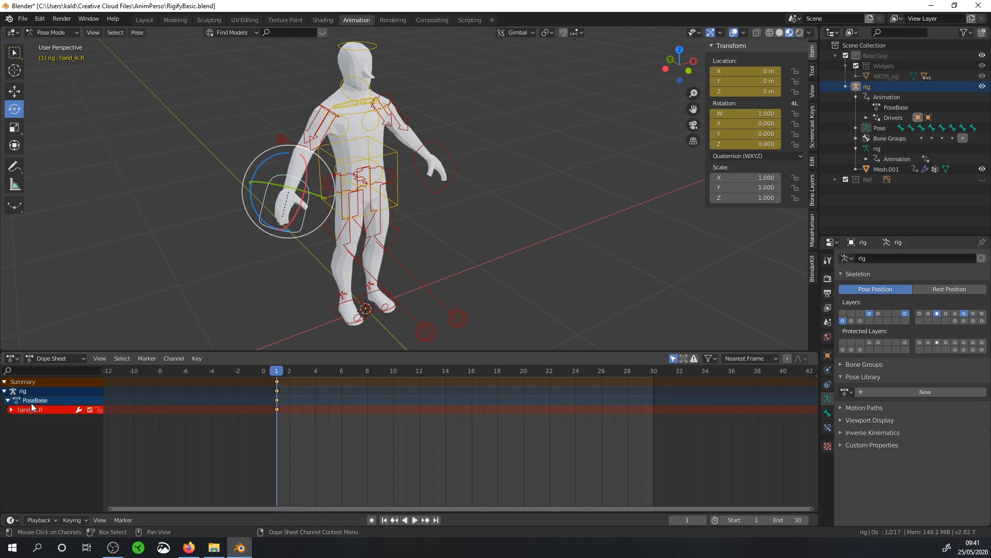
left_click(27, 393)
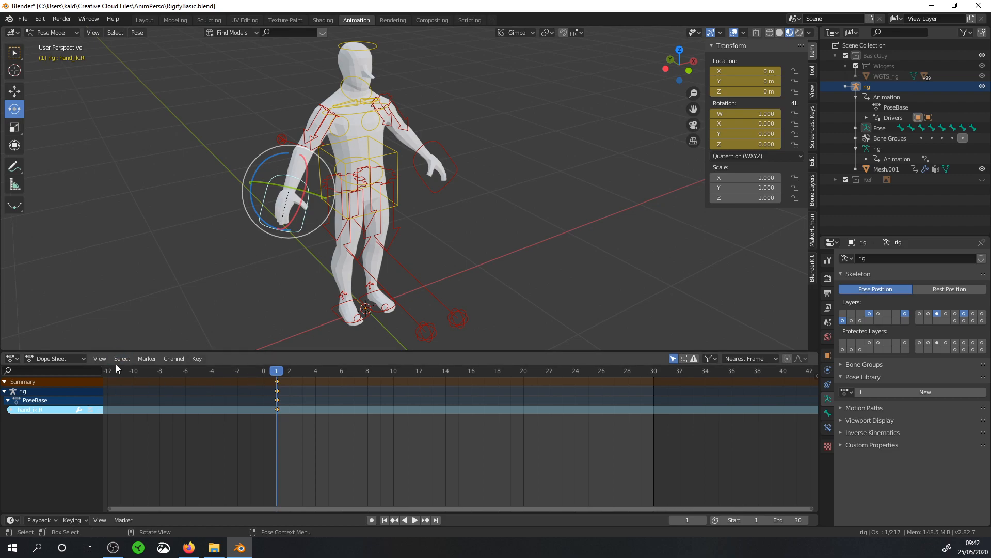
left_click_drag(293, 423, 259, 372)
key("x")
left_click(347, 396)
- Keep the lower editor as Dope Sheet and change its mode to Action Editor
left_click(62, 359)
left_click(9, 357)
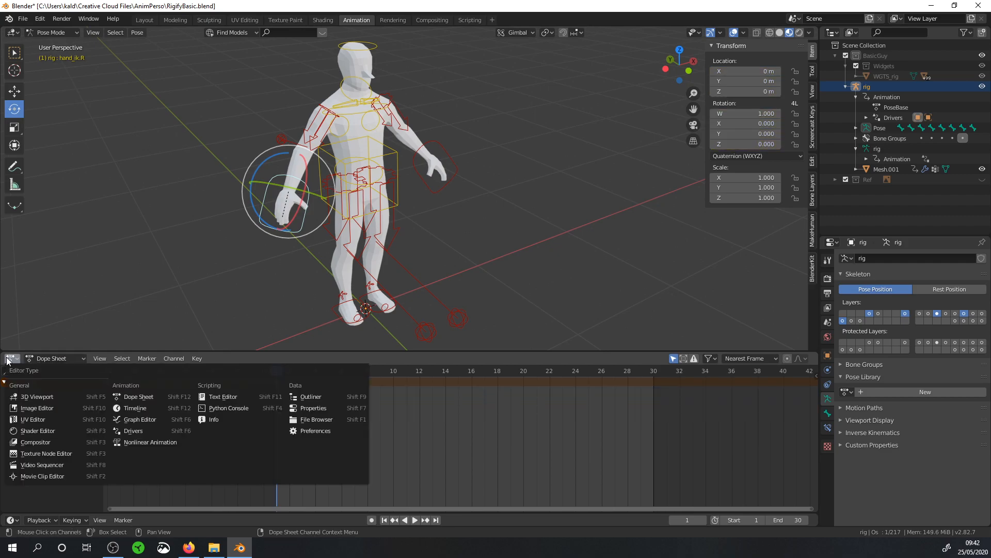
left_click(127, 398)
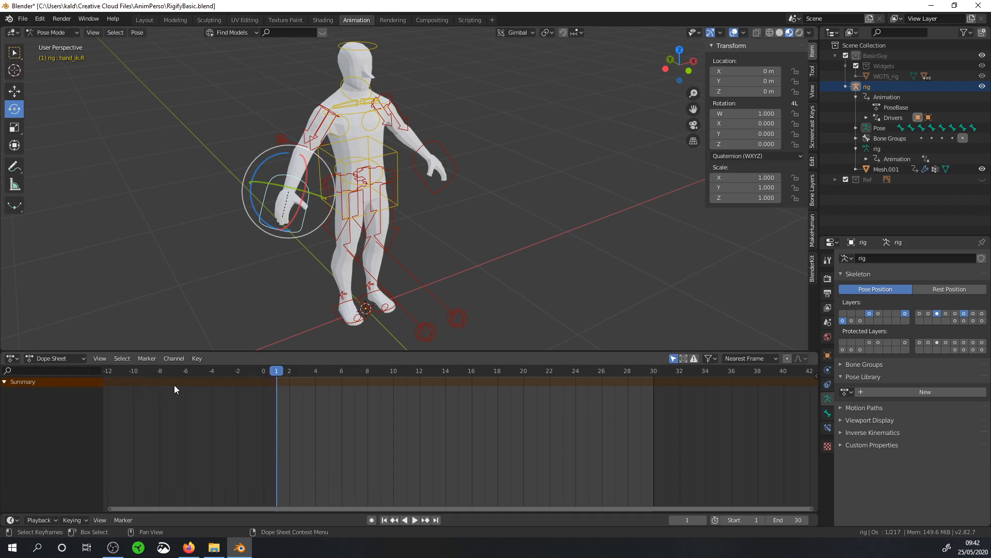
left_click(10, 359)
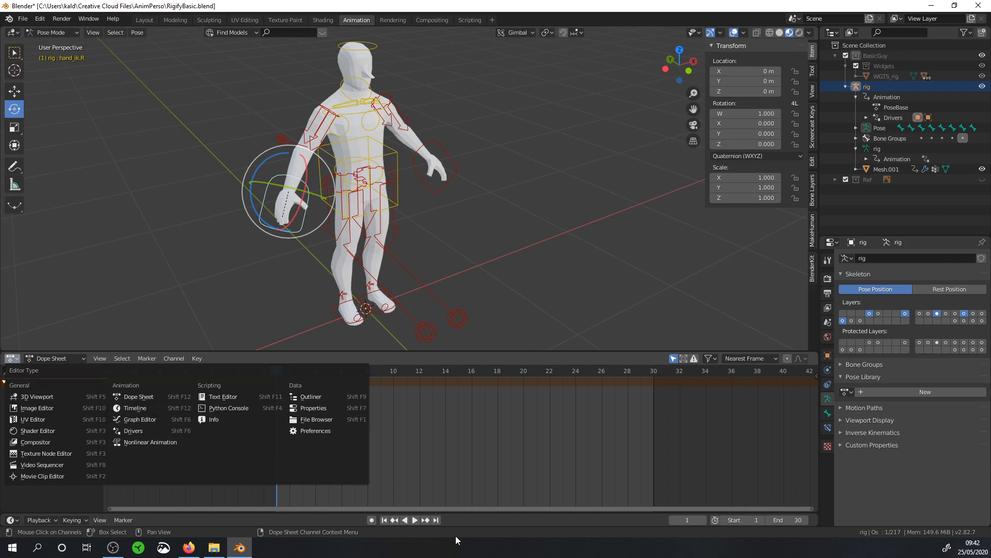
left_click(122, 396)
left_click(54, 358)
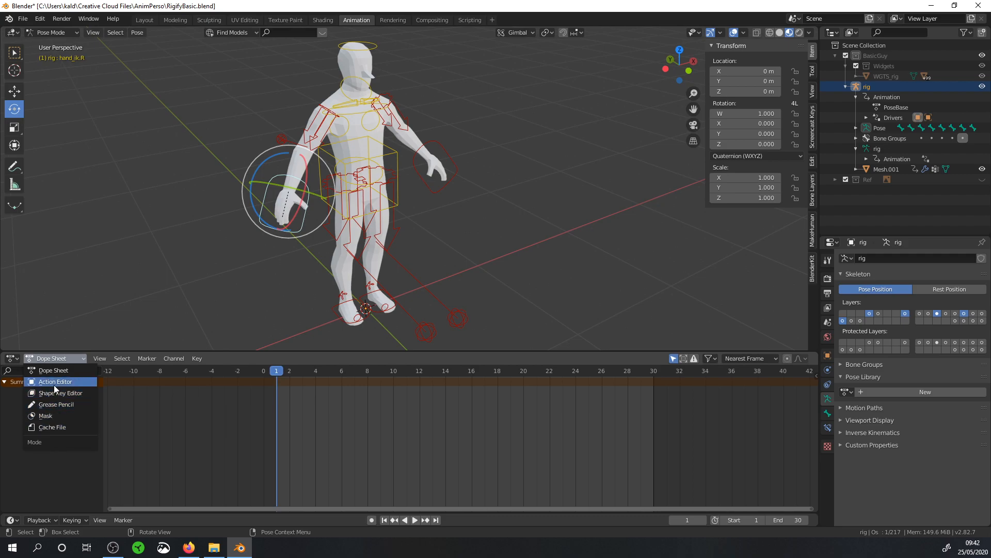
left_click(55, 383)
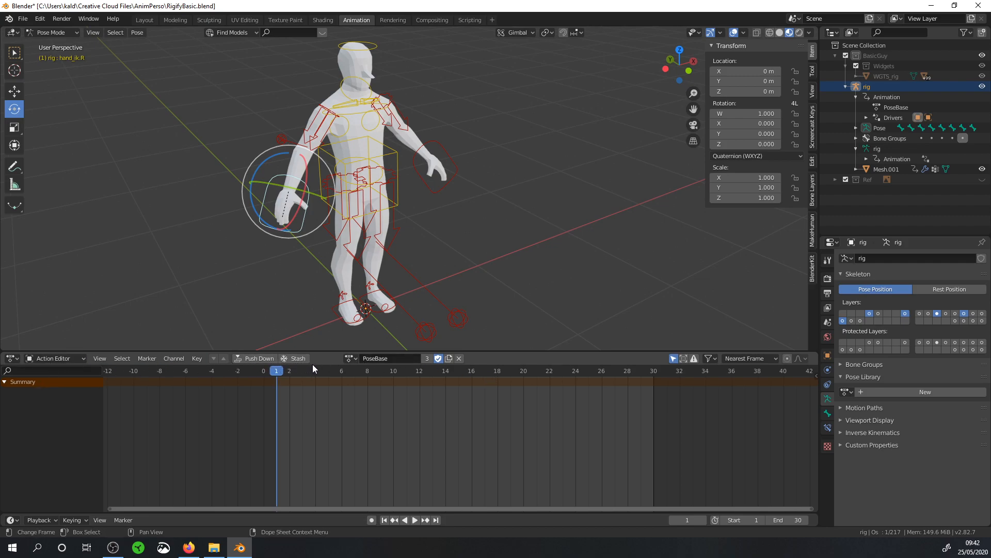
- Assign the Idle action and after it the WalkCycle action to the rig, scrubbing a few frames of each
left_click(349, 359)
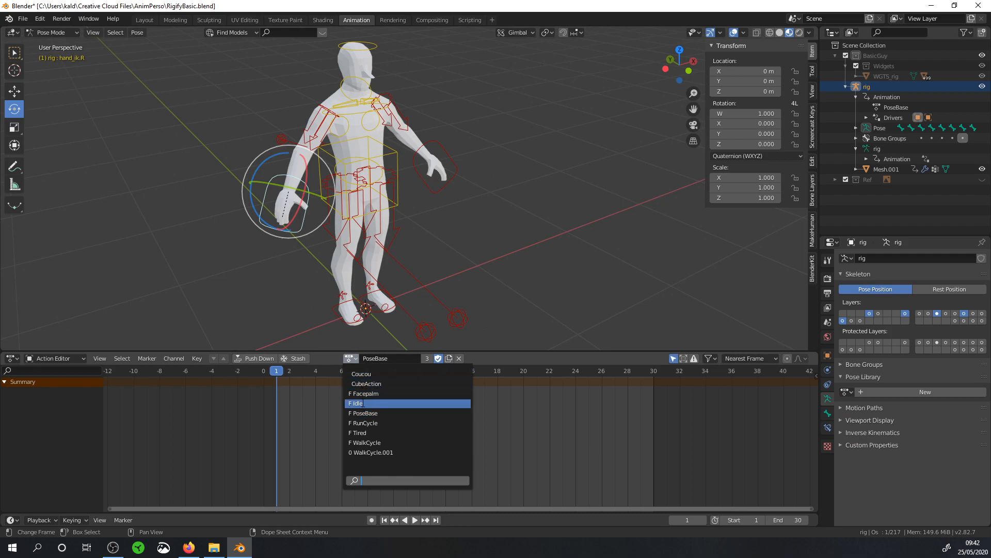
left_click(355, 404)
left_click_drag(279, 376, 304, 382)
left_click(356, 358)
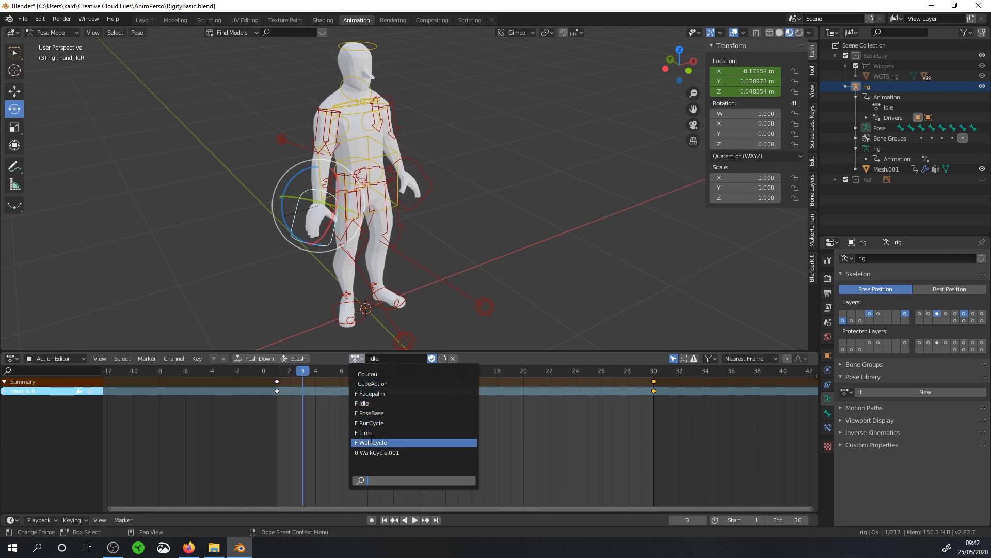
left_click(372, 443)
left_click_drag(305, 371, 290, 388)
- Assign the RunCycle action to the rig, play it briefly and stop playback
left_click(351, 357)
left_click(358, 423)
key("space")
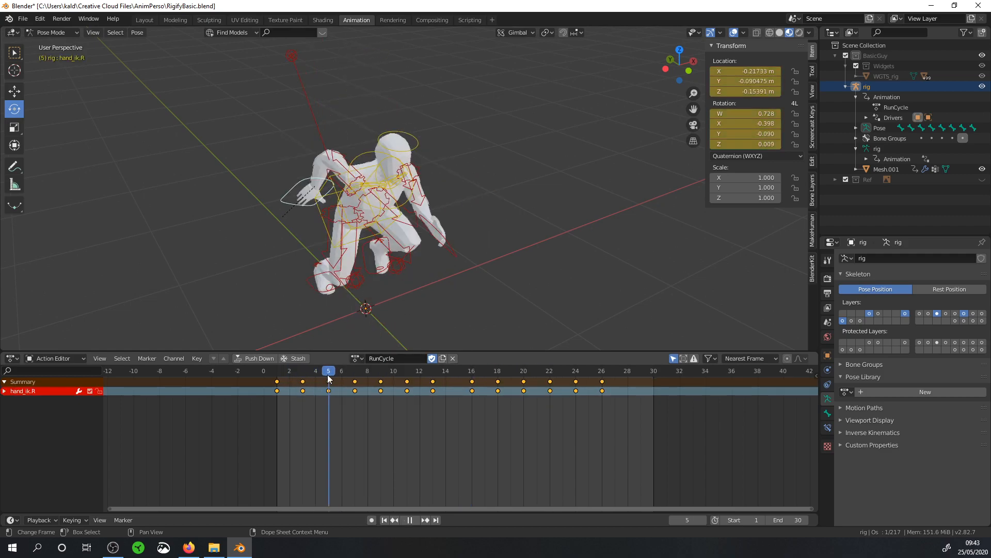
key("Escape")
- Assign the Tired action to the rig and set the current frame to 1
left_click(360, 358)
left_click(360, 432)
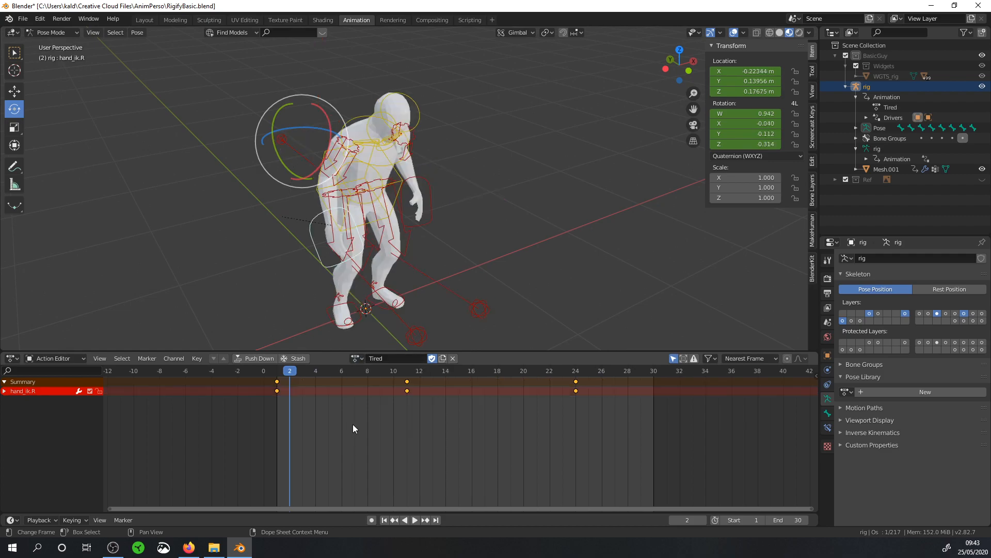
mouse_move(295, 372)
left_mouse_down()
mouse_move(283, 371)
mouse_move(564, 383)
mouse_move(279, 380)
mouse_move(650, 379)
mouse_move(277, 375)
left_mouse_up()
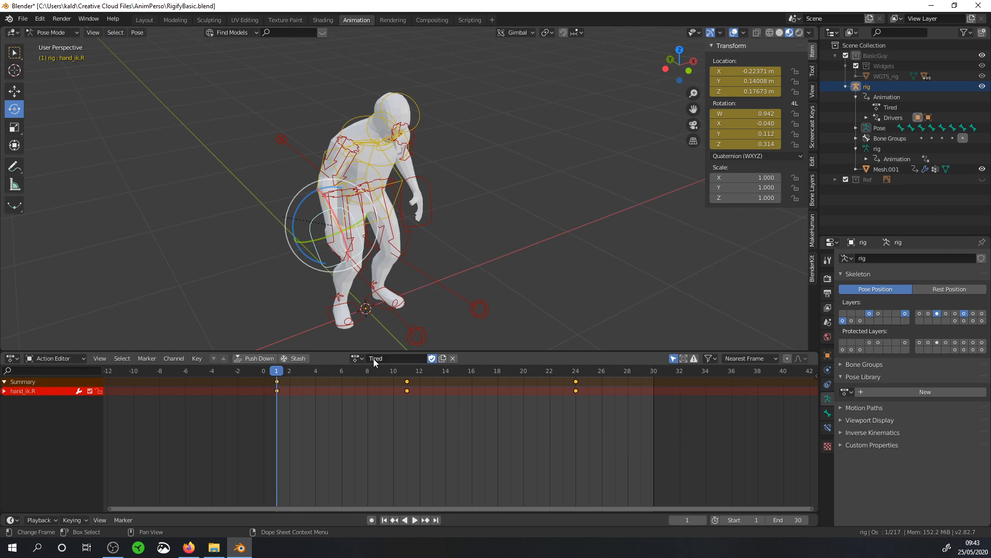
- Unlink the Tired action from the rig
left_click(453, 358)
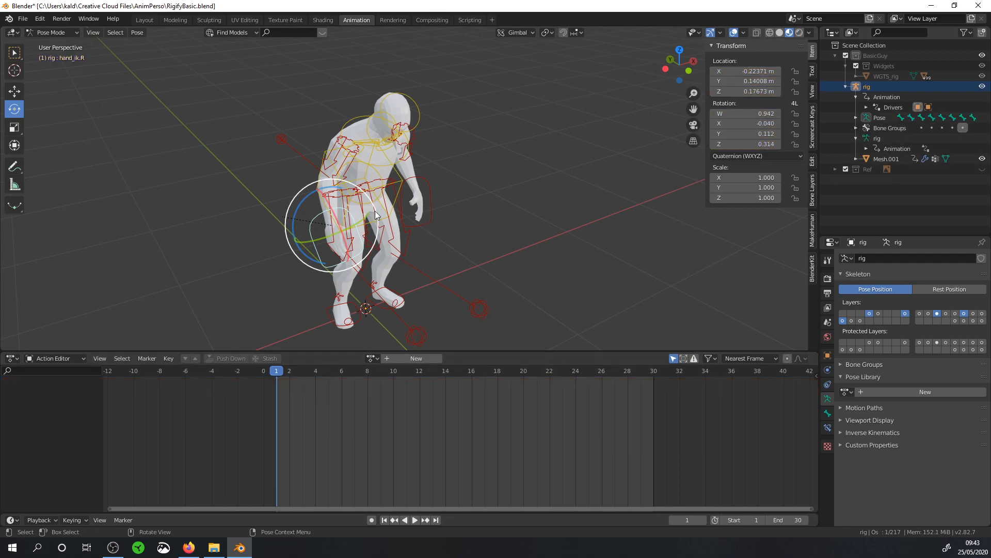
middle_click_drag(257, 226, 395, 221)
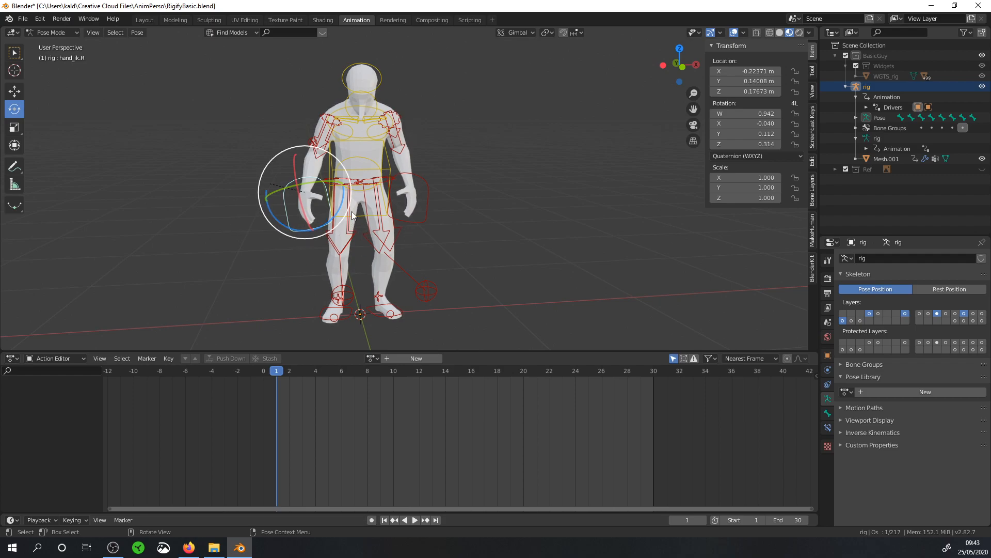
- Select all bones of the rig and clear their location and rotation to restore the rest pose
key("a")
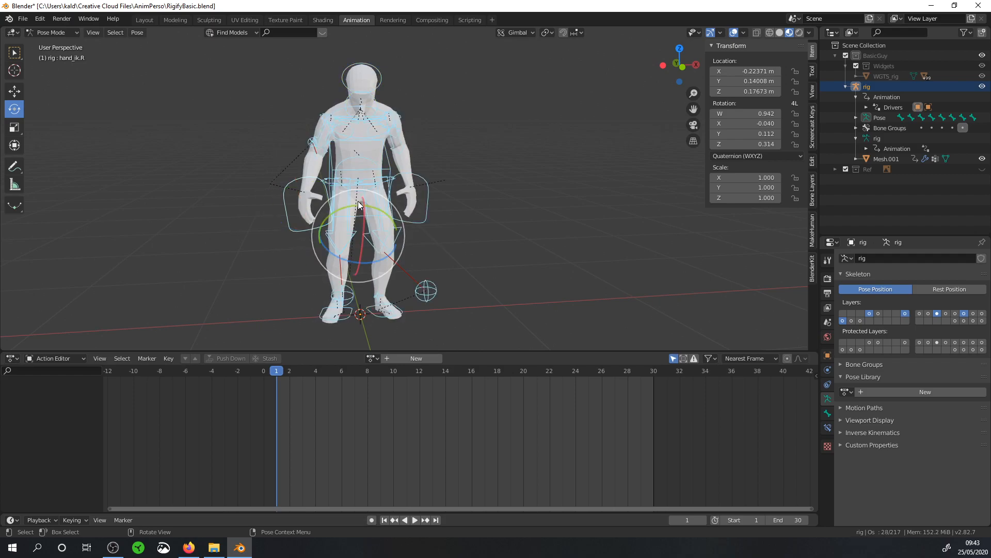
key("alt+g")
key("alt+r")
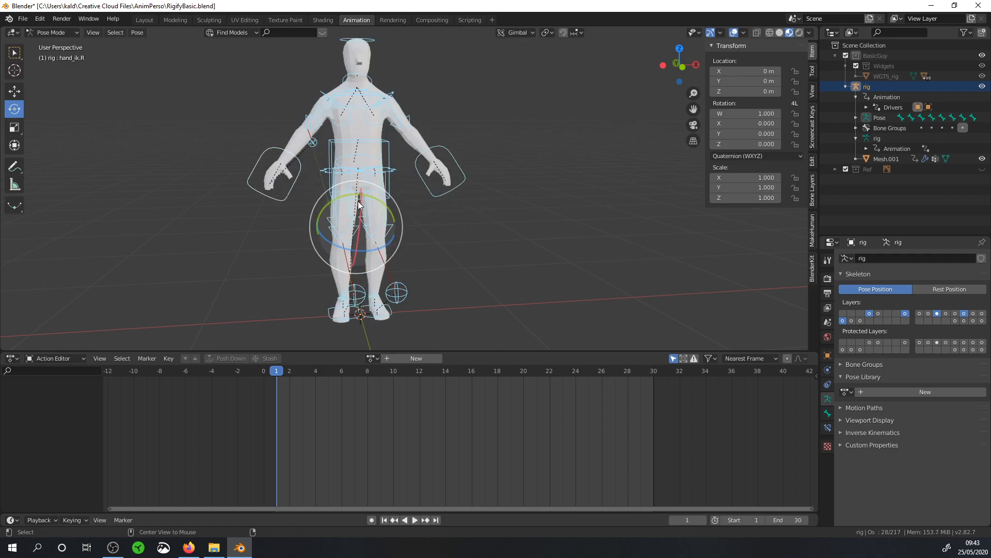
- Create a new action for the rig and name it Clap
left_click(410, 357)
type("Cla")
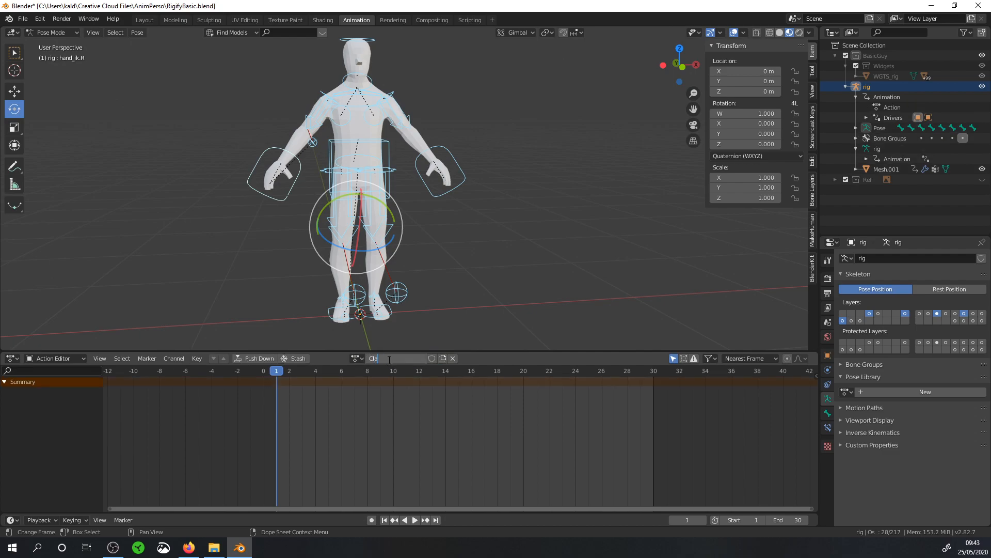
type("p")
key("Return")
- Try moving the right hand IK control about 0.36 m along its Z axis
middle_click_drag(312, 210, 487, 317)
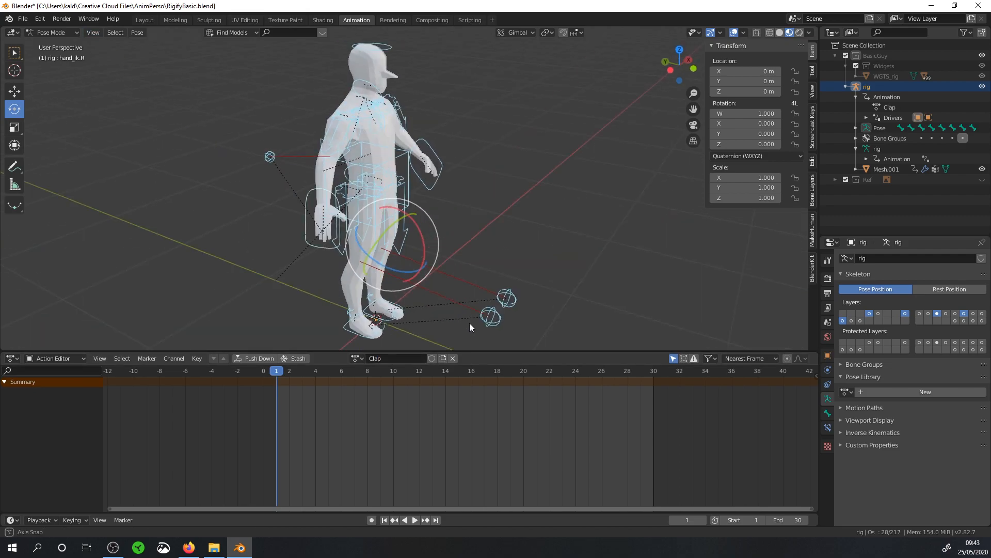
left_click(15, 92)
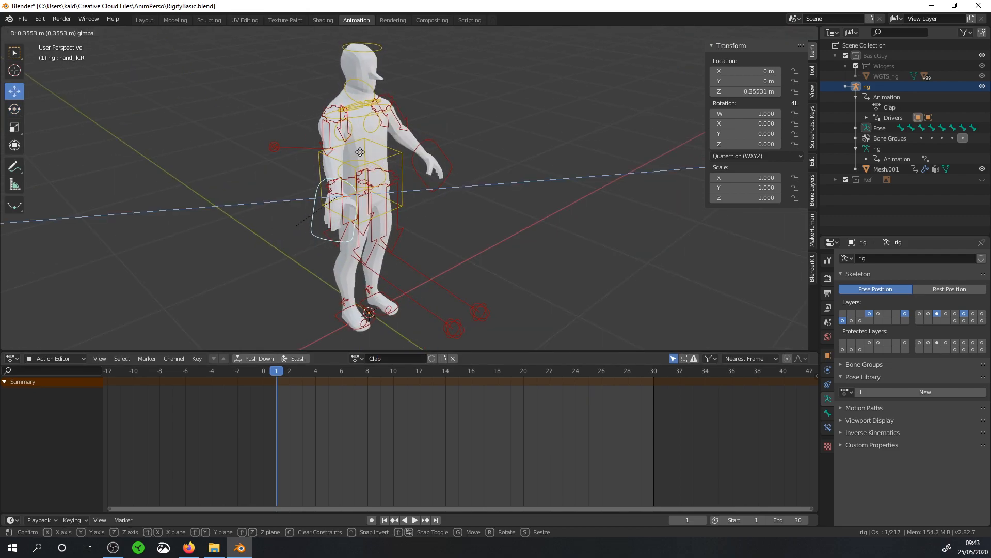
left_click_drag(337, 243, 341, 212)
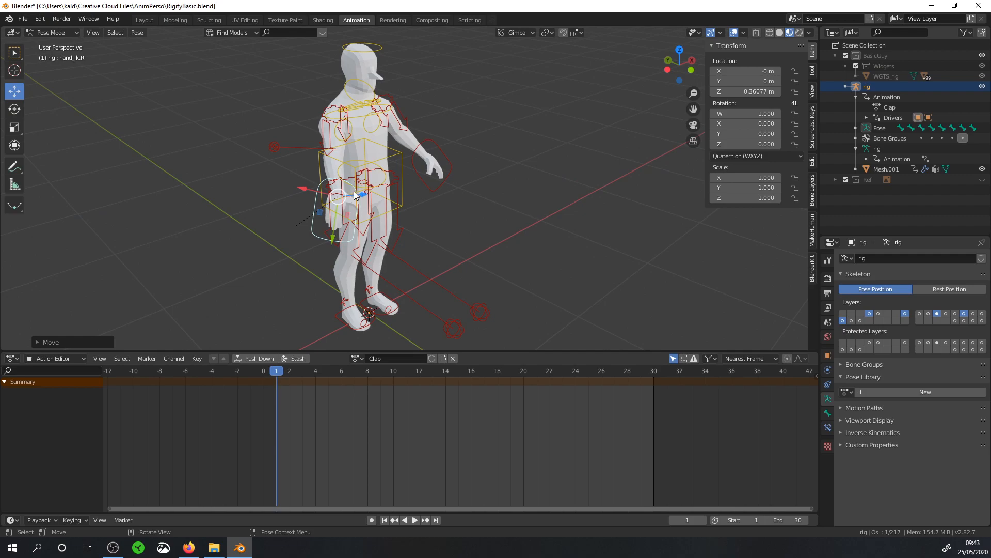
middle_click_drag(486, 151, 310, 182)
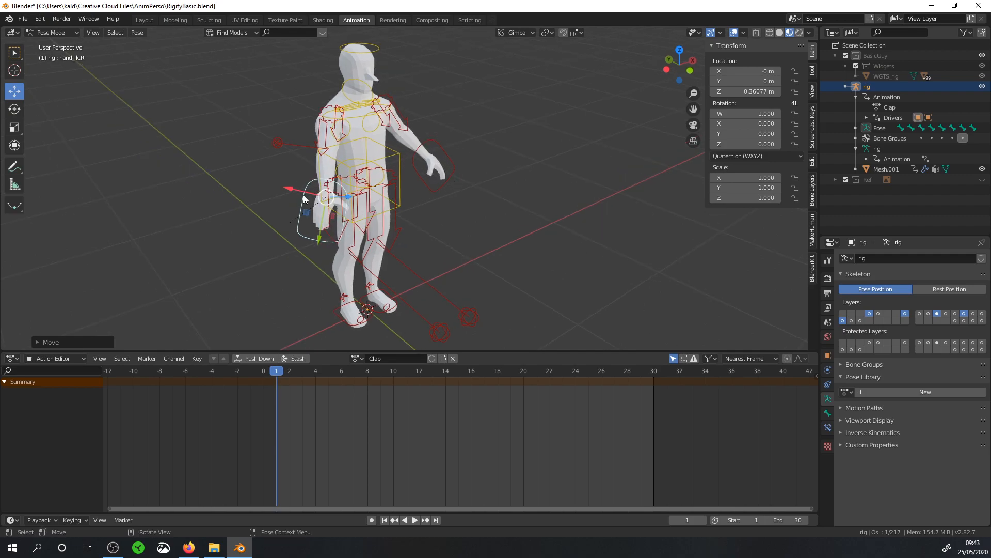
middle_click_drag(401, 178, 330, 232)
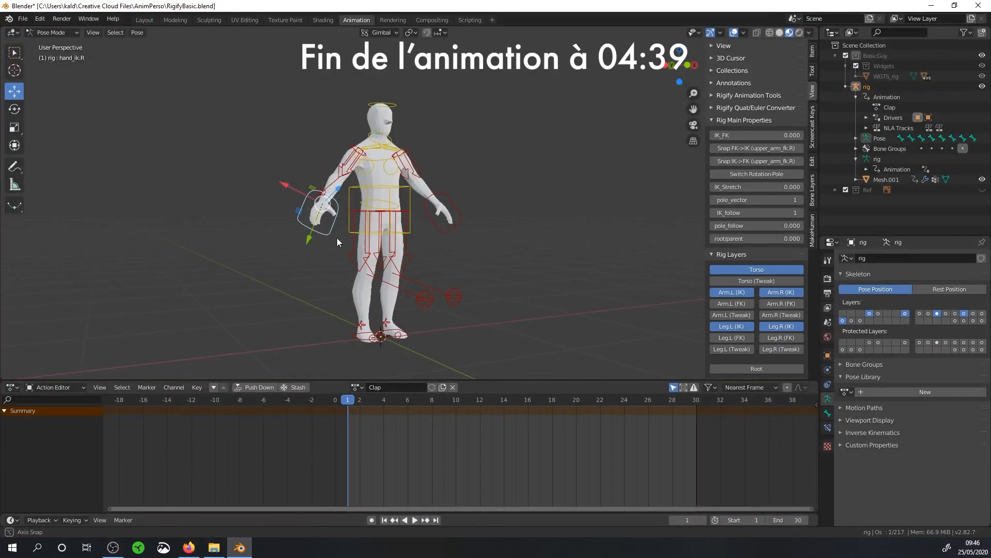
- Start rotating the right hand IK control and switch the viewport to solid shading
middle_click_drag(337, 238, 401, 226)
left_click(14, 109)
left_click_drag(455, 262, 468, 207)
left_click(779, 33)
middle_click_drag(502, 159, 414, 147)
scroll(413, 147, "up", 4)
- Rotate the right hand IK control on several axes until the hand lies flat and points outward from the body
left_click_drag(249, 180, 258, 140)
left_click_drag(280, 185, 262, 145)
middle_click_drag(261, 150, 330, 181)
left_click_drag(330, 245, 320, 289)
middle_click_drag(331, 274, 273, 248)
left_click_drag(282, 168, 258, 181)
left_click(14, 92)
middle_click_drag(310, 170, 287, 168)
left_click(14, 109)
left_click_drag(274, 181, 266, 199)
middle_click_drag(279, 201, 257, 232)
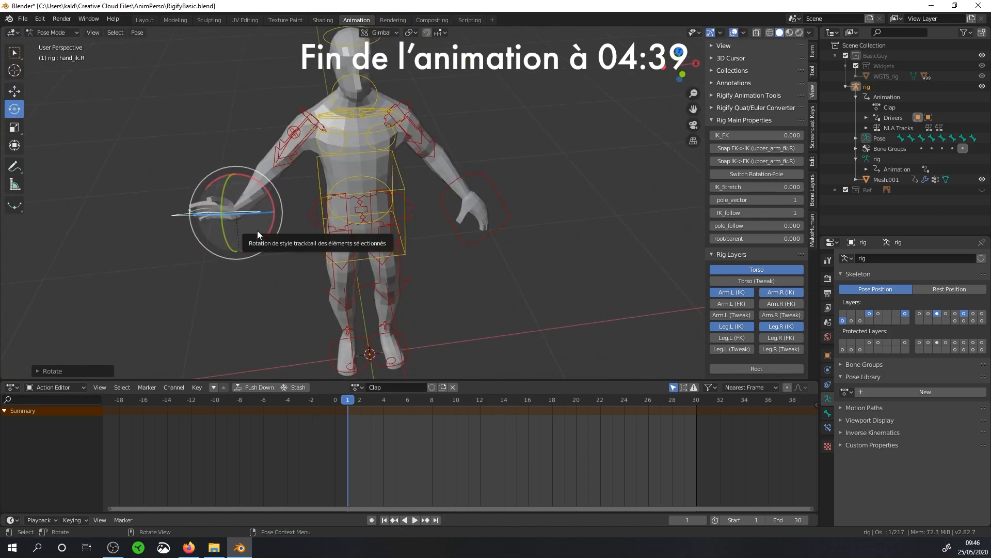
- Rotate the right shoulder slightly and reposition the right hand IK control beside the body for the open-arm pose
middle_click_drag(315, 160, 356, 206)
left_click(341, 148)
left_click_drag(360, 172, 351, 171)
left_click(286, 281)
left_click(13, 92)
left_click_drag(270, 256, 263, 237)
- Insert a keyframe for the right shoulder and right hand IK control on frame 1
left_click(339, 147)
left_click(278, 263, "shift")
key("i")
left_click(224, 290)
- Keyframe the same right shoulder and hand pose on frame 30
left_click_drag(635, 400, 684, 400)
key("i")
left_click(697, 400)
key("i")
left_click(615, 225)
- Copy the right shoulder and hand pose on frame 1 and paste it flipped onto the left shoulder and hand
left_click_drag(477, 400, 347, 400)
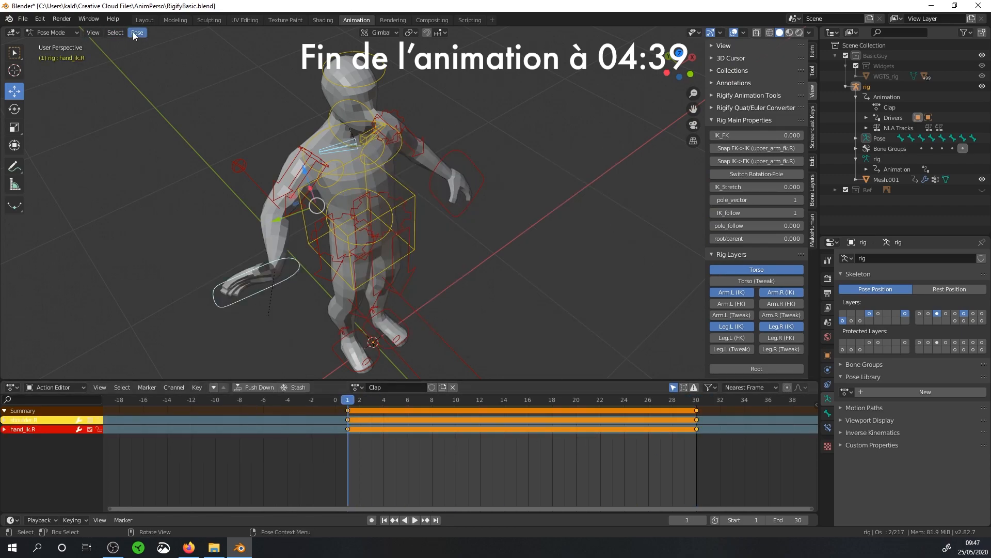
left_click(137, 32)
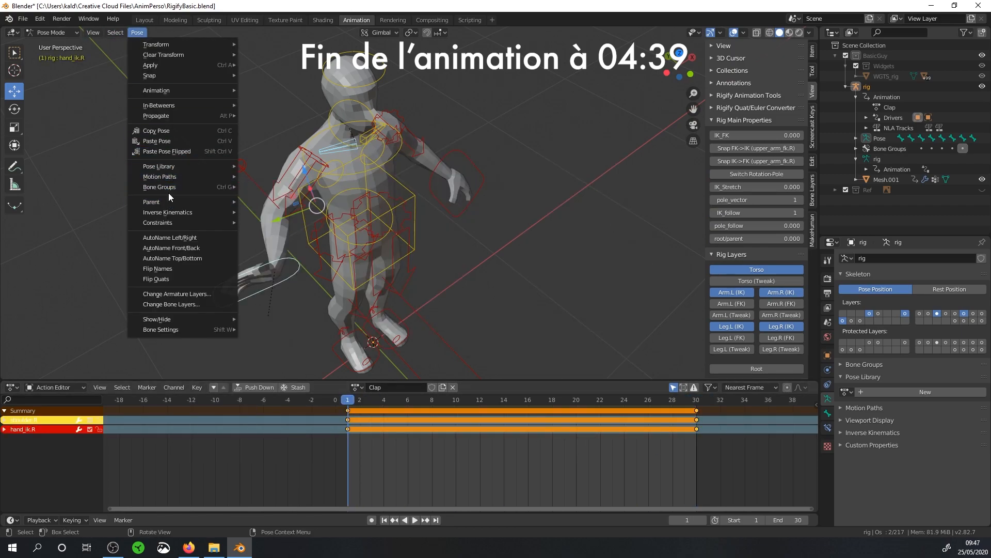
left_click(174, 133)
left_click(433, 177)
left_click(367, 136, "shift")
left_click(137, 33)
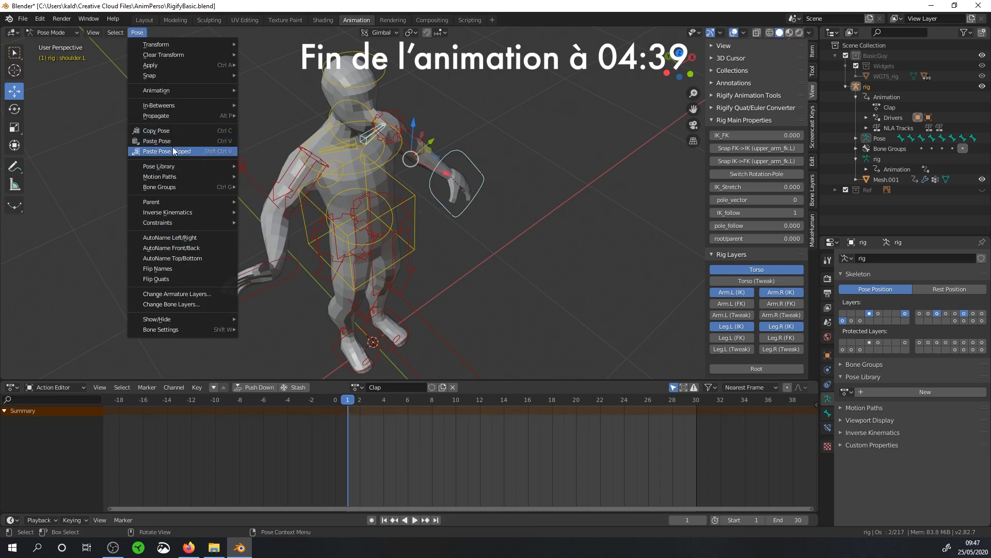
left_click(174, 150)
- Keyframe the left shoulder and left hand IK control on frames 1 and 30
middle_click_drag(547, 241, 516, 205)
key("i")
left_click(526, 155)
left_click(697, 400)
key("i")
left_click(530, 143)
- On frame 15, rotate the right hand IK control toward the clap position
middle_click_drag(333, 227, 392, 257)
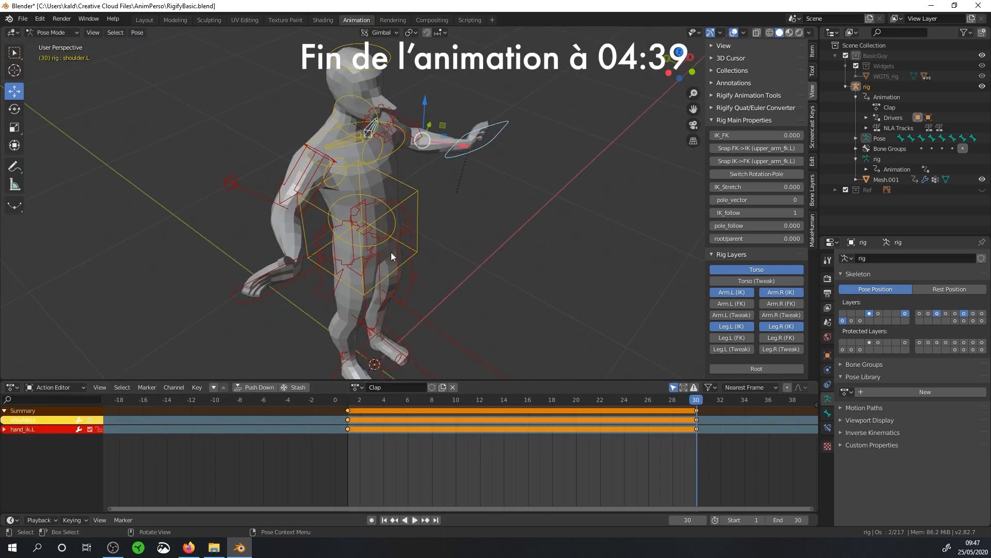
left_click_drag(505, 400, 516, 402)
left_click(284, 288)
left_click(14, 109)
middle_click_drag(308, 324, 307, 353)
left_click_drag(300, 306, 289, 317)
left_click_drag(289, 316, 319, 306)
left_click_drag(263, 297, 246, 296)
- Rotate the right shoulder on frame 15 and move the right hand IK control in front of the torso, using Global orientation
left_click(341, 159)
left_click_drag(342, 160, 349, 164)
left_click(374, 147)
left_click(368, 150)
left_click(14, 90)
key("KP_7")
middle_click_drag(216, 139, 377, 182)
- Insert LocRot keyframes on frame 15 for the right hand IK control and both shoulders
key("i")
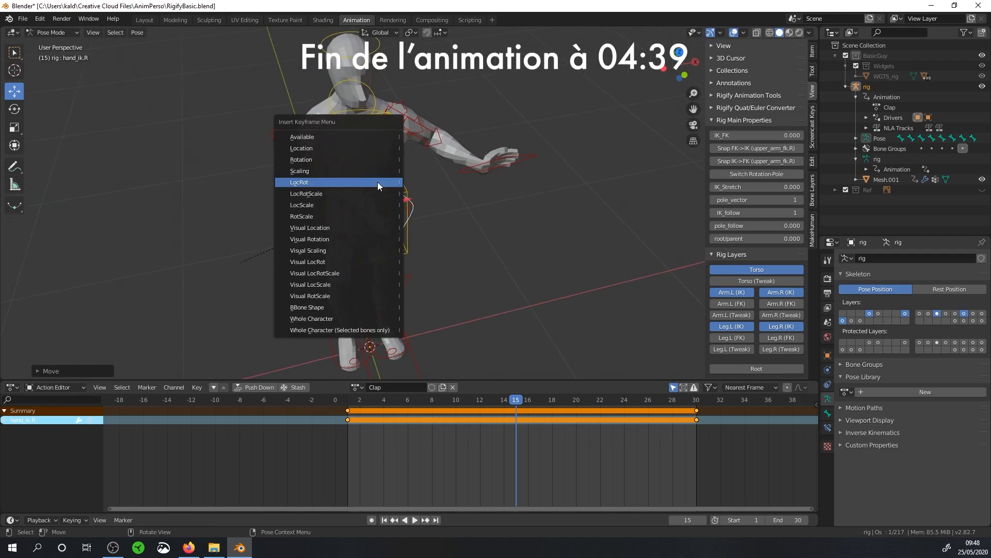
left_click(377, 181)
left_click(339, 127)
key("i")
left_click(337, 124)
left_click(368, 123)
key("i")
left_click(367, 123)
- Keyframe the right and left upper arm IK targets on frames 1 and 30
left_click_drag(516, 400, 350, 396)
middle_click_drag(346, 228, 356, 289)
left_click(279, 94)
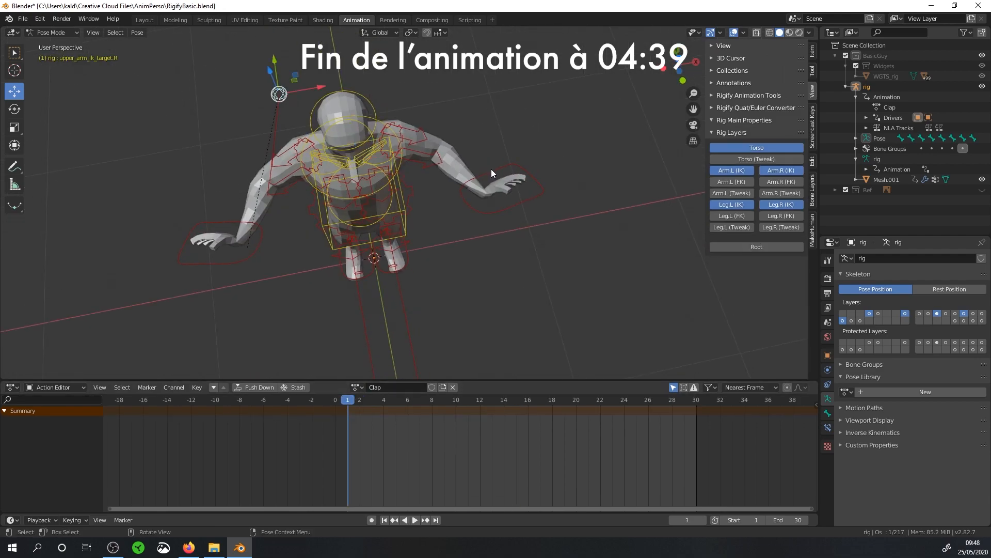
left_click(491, 172)
left_click(800, 200)
left_click(278, 94)
left_click(430, 248, "shift")
- On frame 15, move the right upper arm IK target outward, away from the body
left_click_drag(347, 399, 517, 399)
middle_click_drag(491, 259, 310, 217)
left_click(228, 188)
left_click_drag(228, 188, 195, 215)
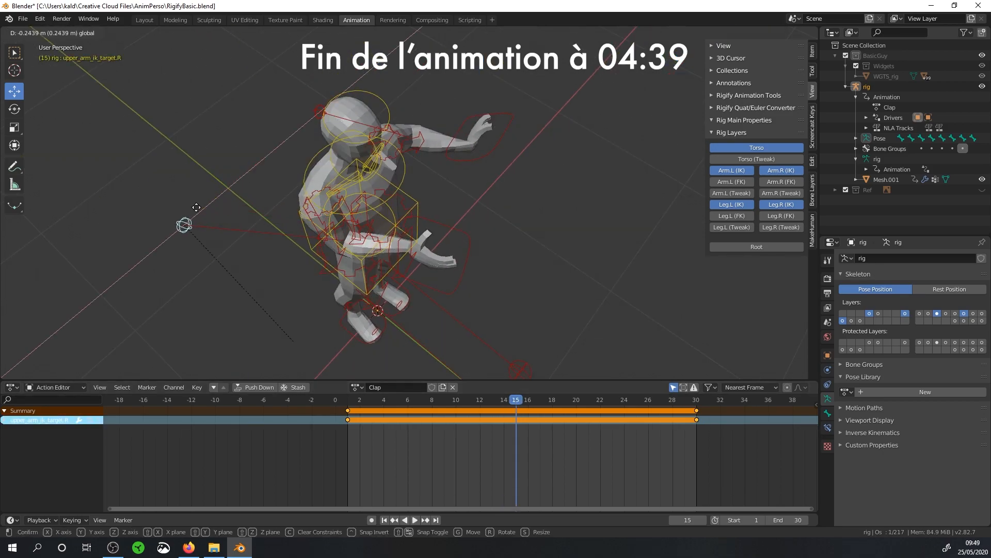
- Rotate the left hand IK control and move it against the right hand in front of the torso
middle_click_drag(361, 227, 551, 232)
left_click(536, 193)
left_click(14, 109)
left_click_drag(511, 168, 447, 189)
left_click(14, 92)
middle_click_drag(447, 189, 330, 222)
left_click_drag(390, 173, 357, 181)
- Move the left upper arm IK target outward and keyframe both upper arm IK targets on frame 15
middle_click_drag(346, 175, 400, 124)
left_click(442, 122)
left_click_drag(479, 125, 578, 133)
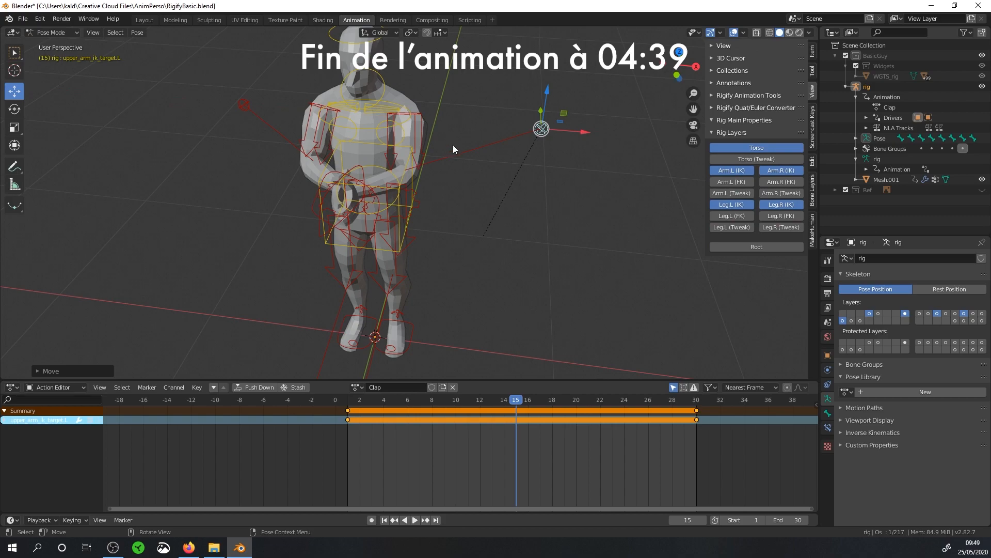
key("i")
left_click(243, 105)
key("i")
left_click(240, 118)
- Keyframe the right hand IK control on frame 15
left_click(343, 202)
middle_click_drag(403, 178, 366, 149)
key("i")
left_click(365, 148)
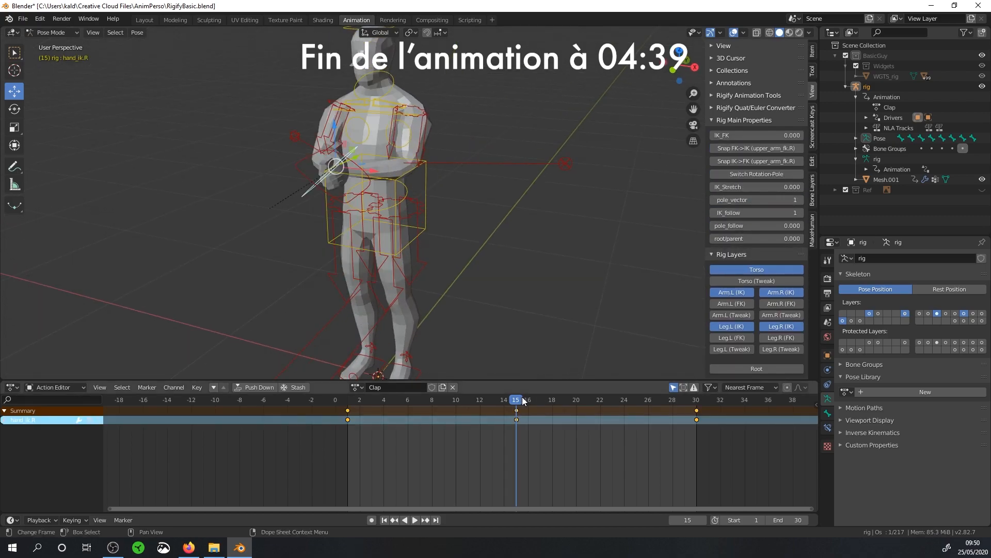
- Play the clap briefly and compare the left hand's pose on frames 1 and 15
key("space")
left_click_drag(489, 417, 347, 408)
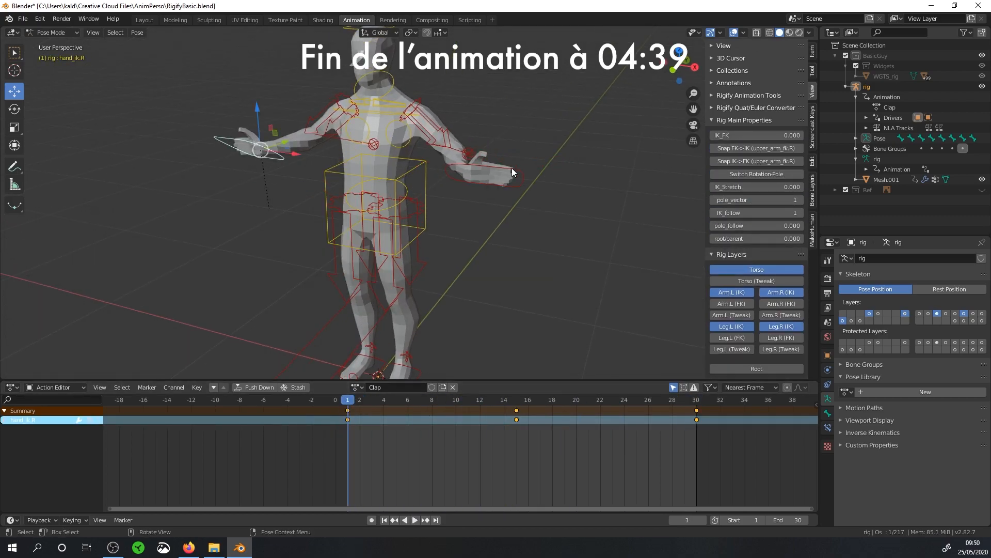
left_click(513, 170)
left_click_drag(488, 405, 516, 419)
- Copy the right hand IK pose on frame 15 and paste it flipped onto the left hand IK control
left_click(310, 188)
key("ctrl+c")
left_click(517, 174)
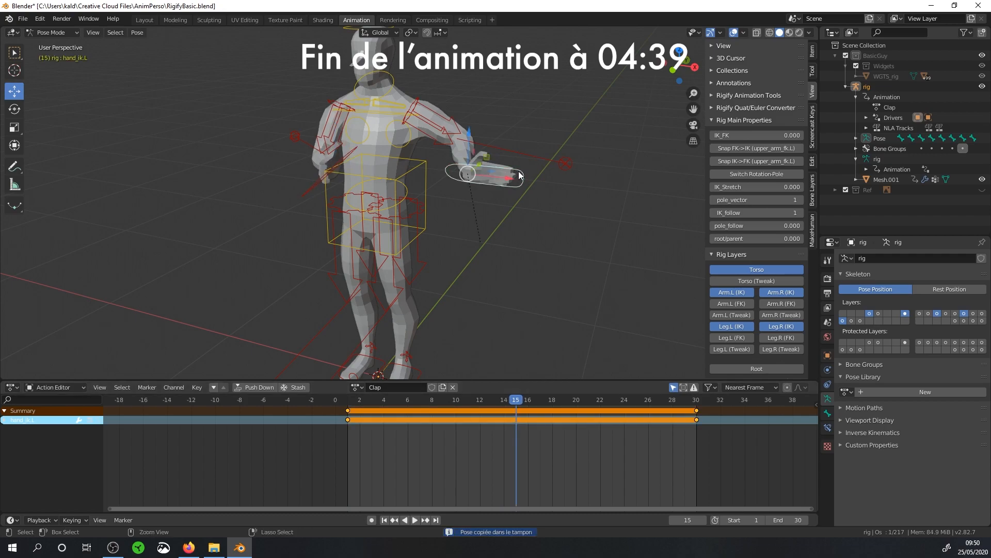
key("ctrl+v")
key("ctrl+shift+v")
- Adjust the left hand IK control's position and rotation to meet the right hand, and keyframe it on frame 15
middle_click_drag(491, 171, 528, 222)
left_click_drag(368, 198, 388, 245)
left_click(14, 110)
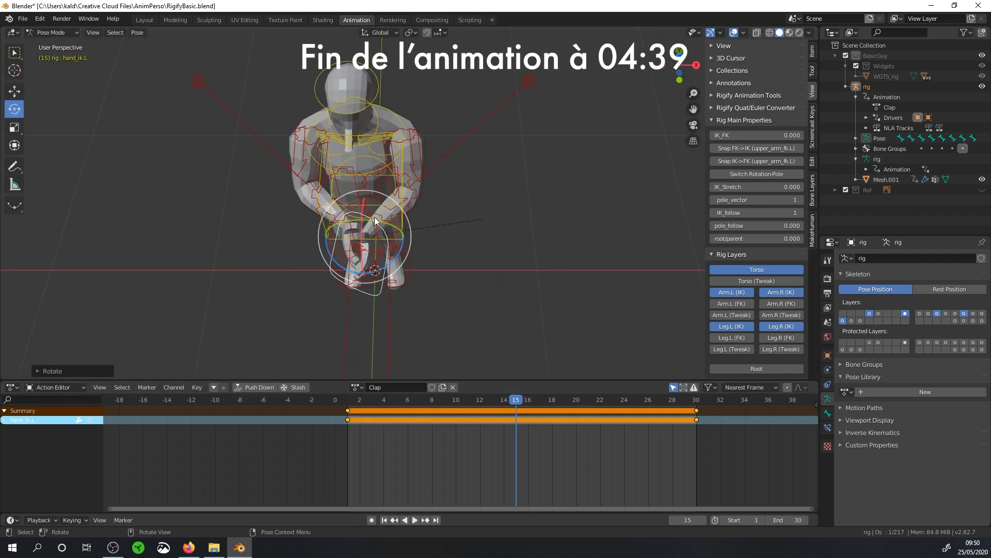
key("i")
left_click(383, 238)
- Return to frame 1 and scale all the bones' keyframes in time by 0.5
left_click_drag(519, 404, 696, 449)
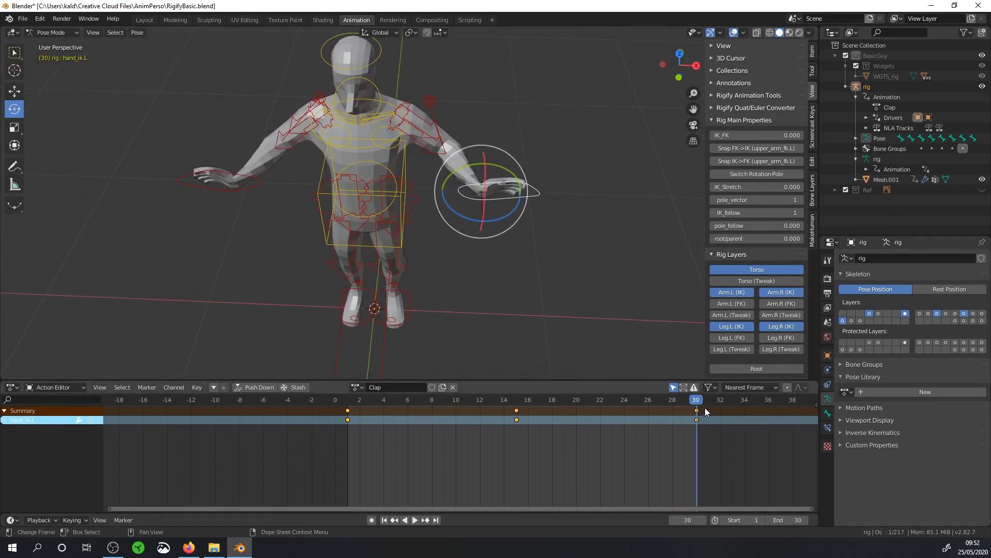
left_click_drag(696, 401, 342, 377)
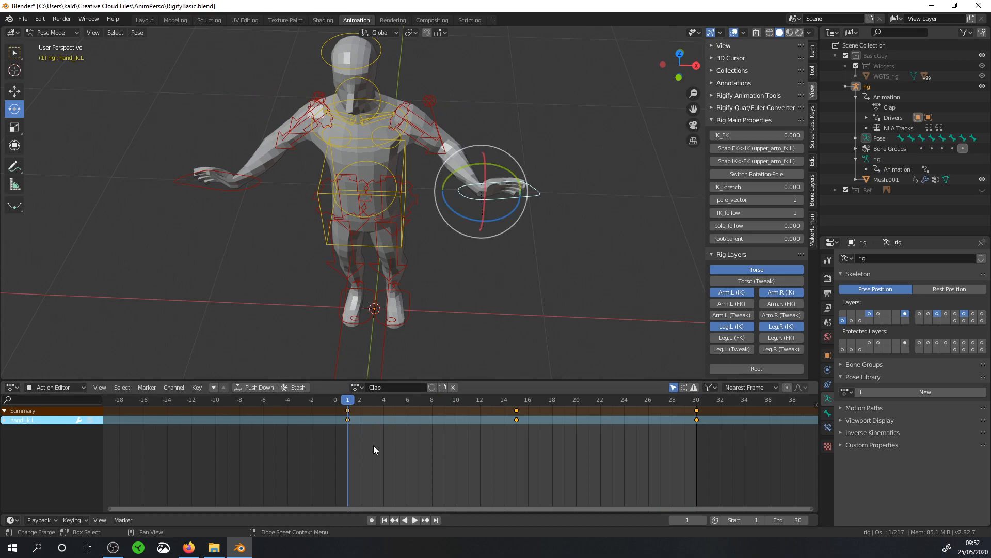
key("a")
left_click_drag(725, 487, 336, 398)
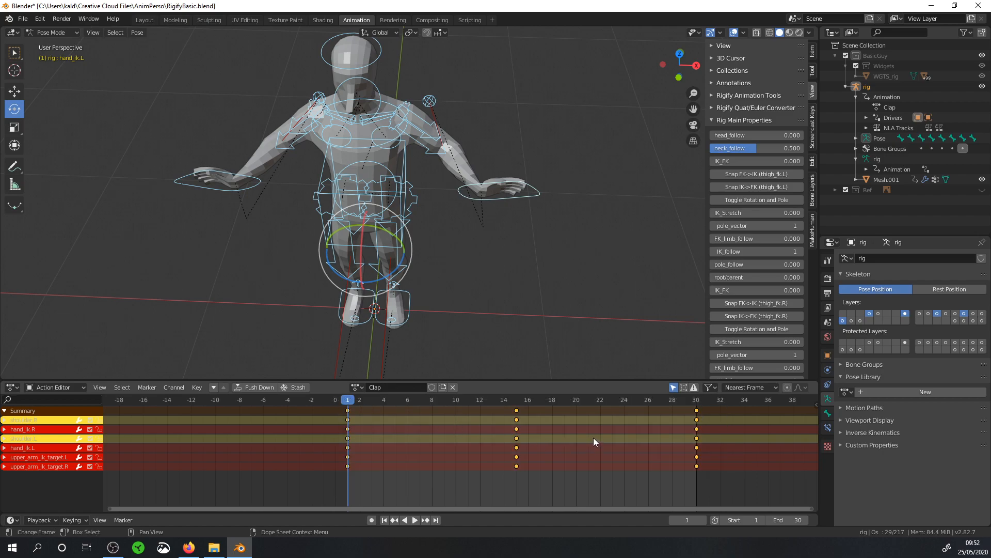
type("s.5")
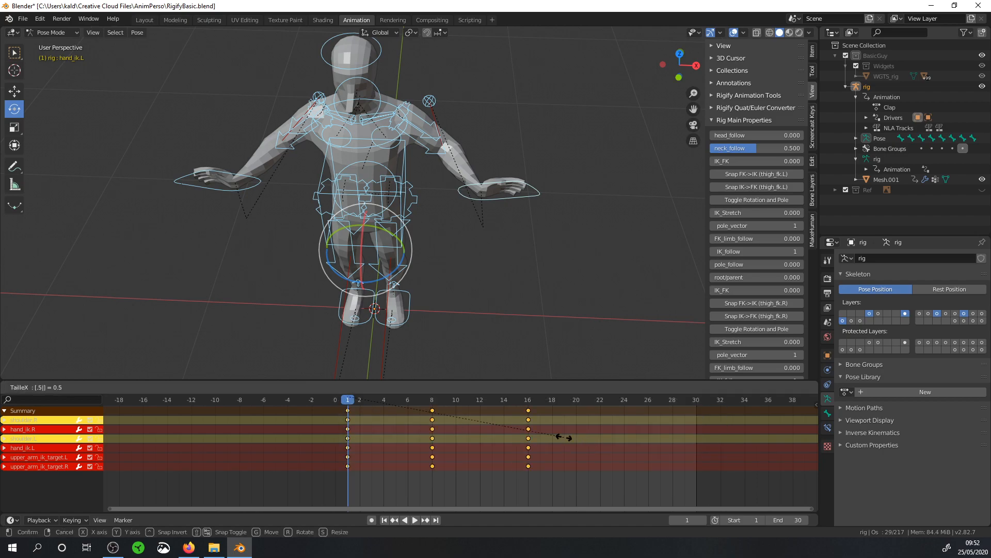
key("Return")
- Play the Clap action from the front and from the side, stop playback and return to frame 1
key("space")
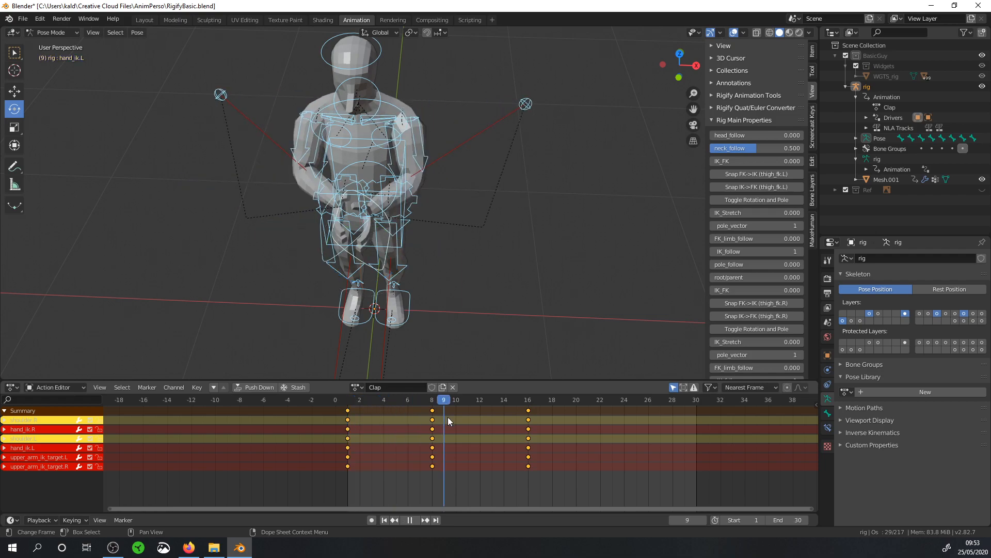
left_click_drag(450, 451, 357, 454)
key("space")
middle_click_drag(199, 191, 277, 152)
left_click_drag(362, 401, 349, 400)
key("space")
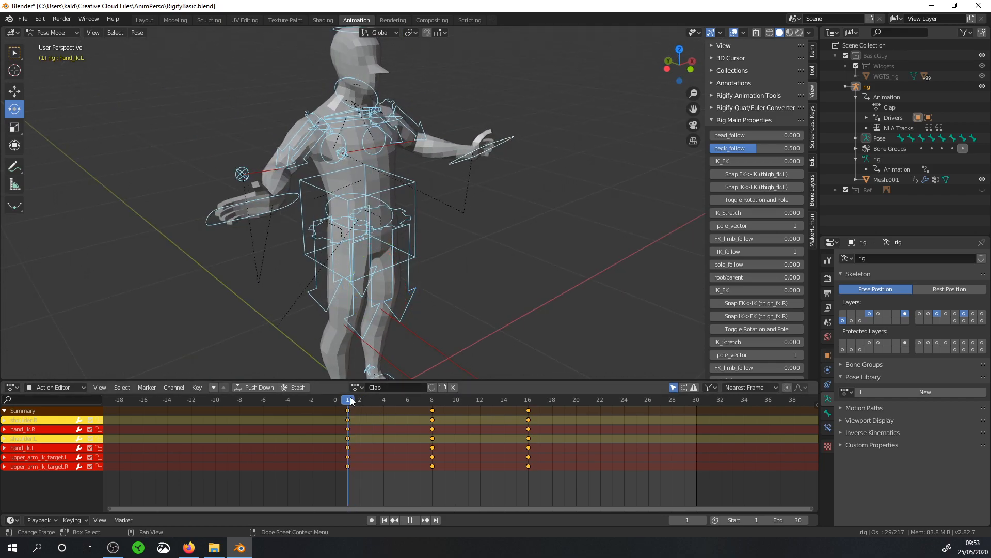
key("space")
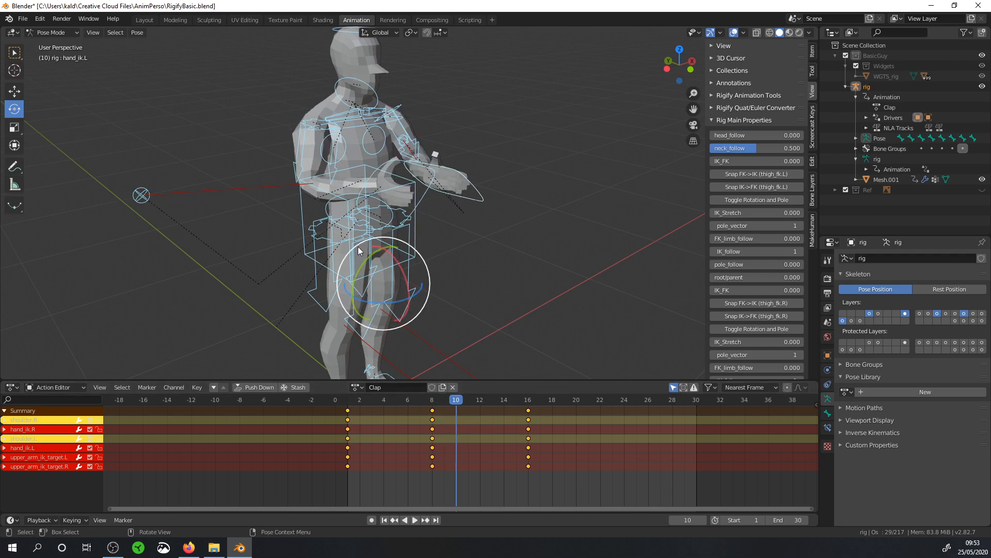
scroll(381, 295, "down", 3)
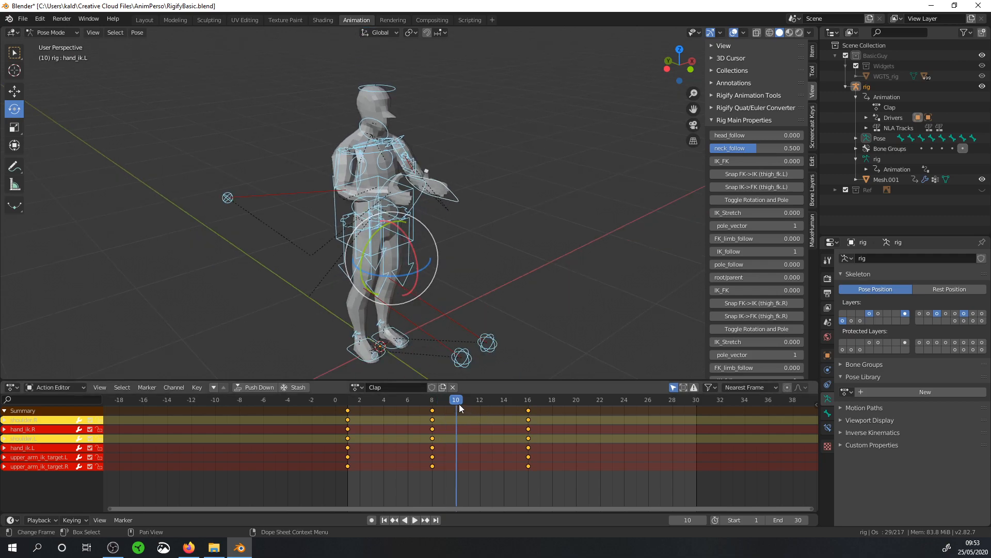
left_click_drag(460, 402, 341, 420)
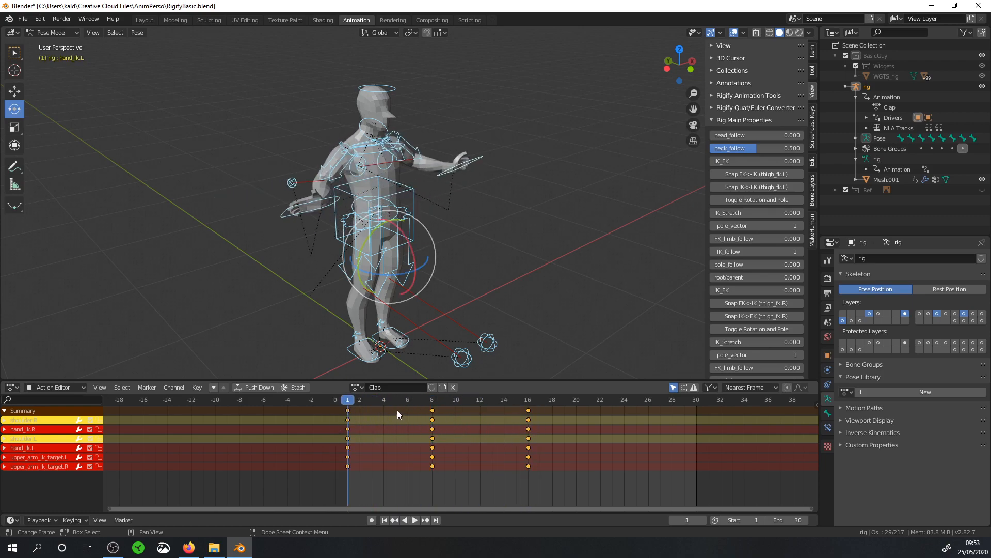
- Enable the fake user for the Clap action and check its entry in the list of actions
left_click(432, 387)
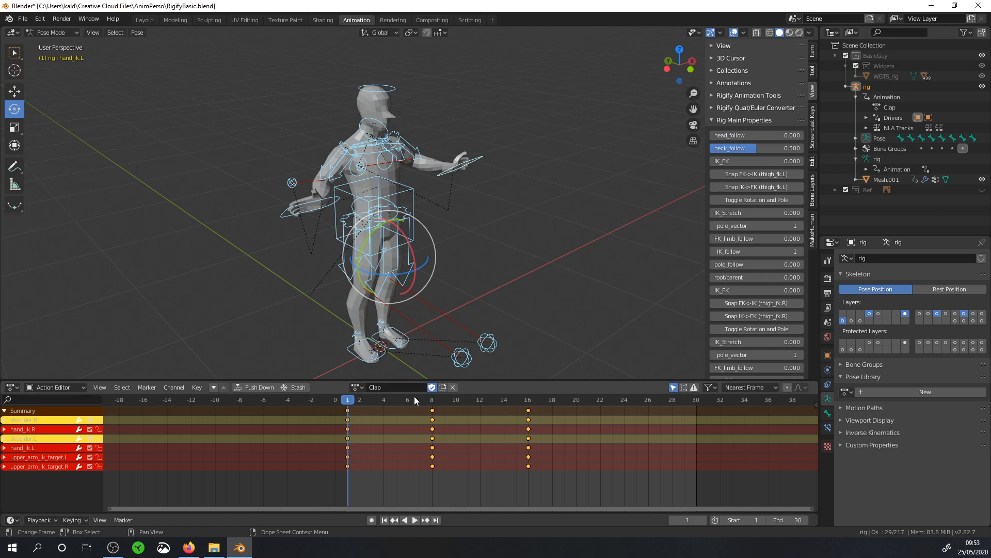
left_click(360, 387)
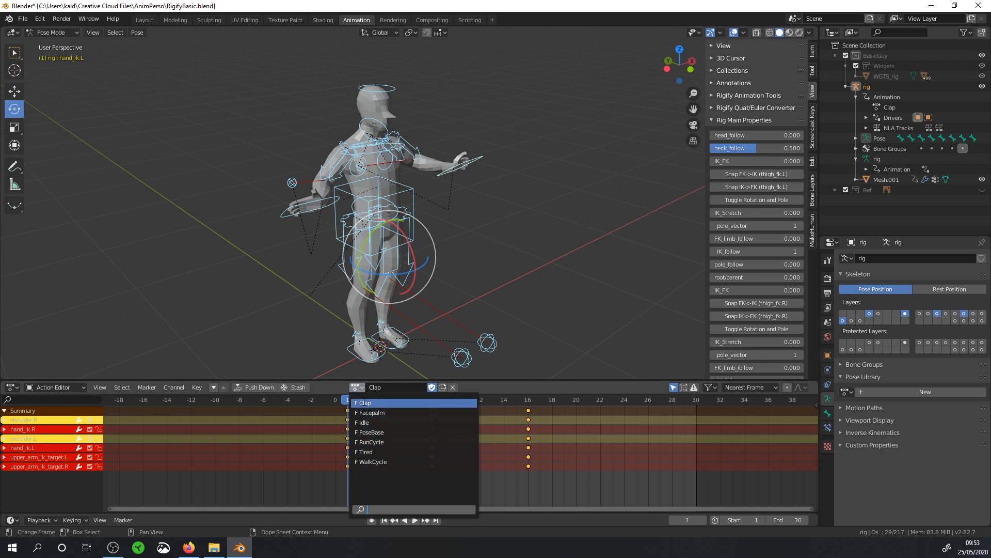
key("Escape")
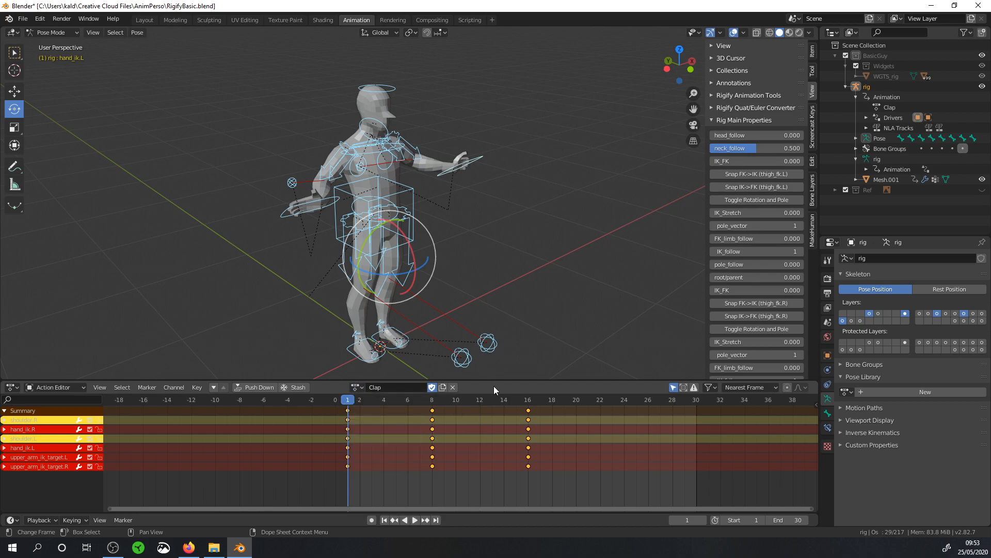
- Save the file and unlink the Clap action from the rig
key("ctrl+s")
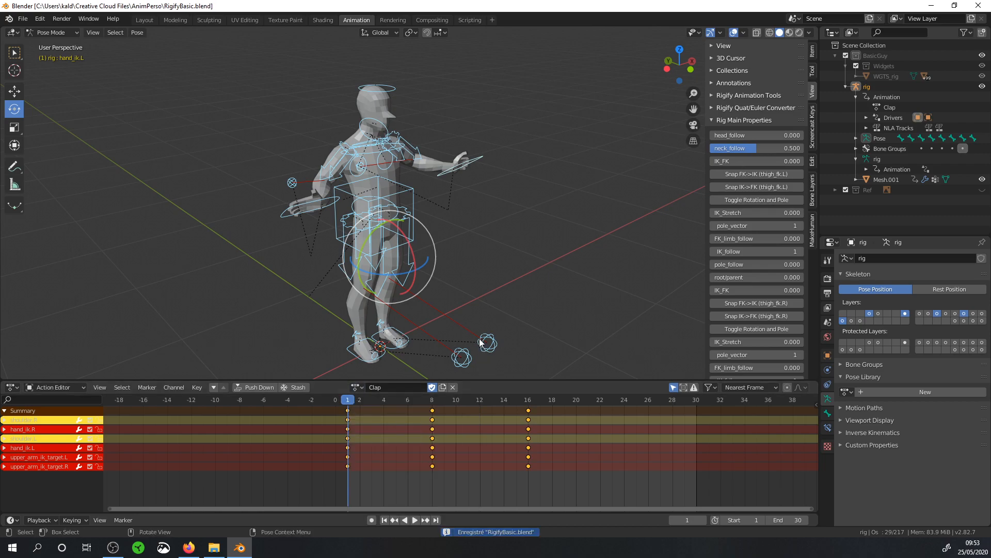
left_click(453, 387)
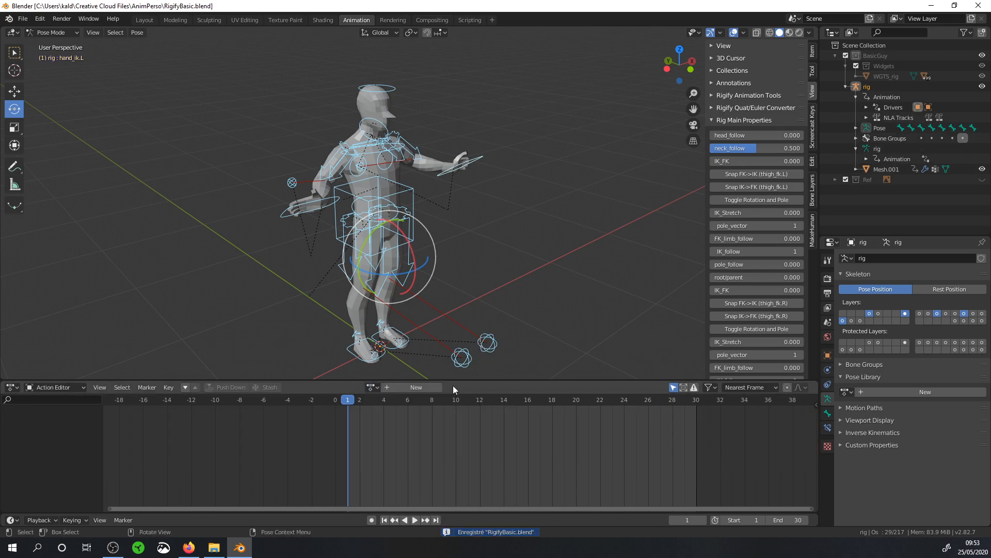
- Create a new action named Patate, clear the bones' rotation and location, and keyframe the pose at frame 1
left_click(422, 386)
type("Patate")
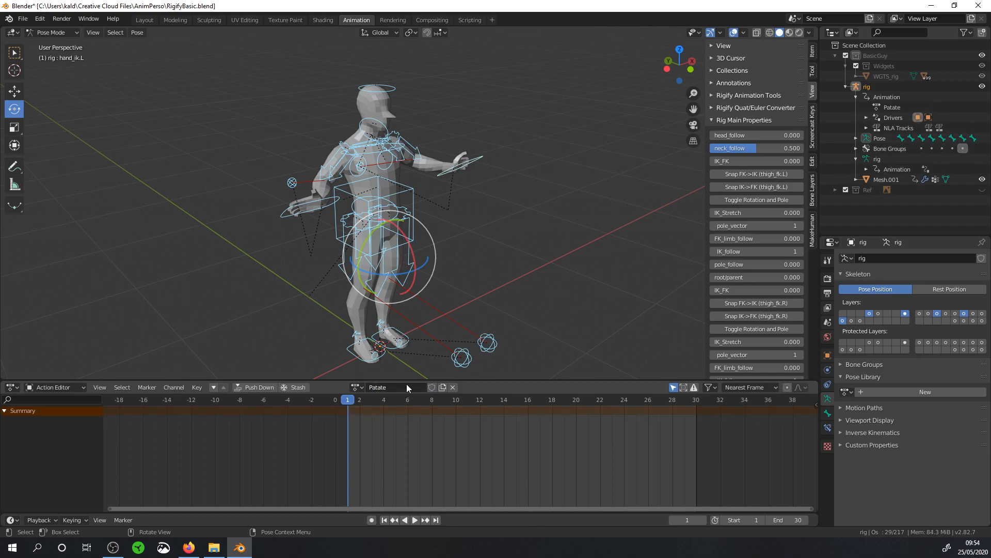
key("alt+r")
key("alt+g")
key("i")
left_click(469, 245)
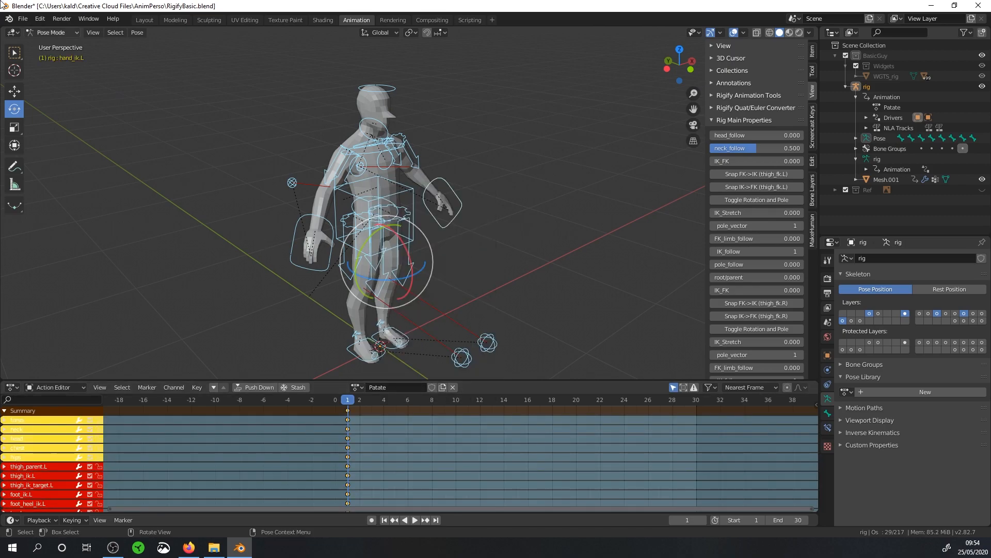
- Revert to the last saved file and check the rig's list of actions
left_click(22, 19)
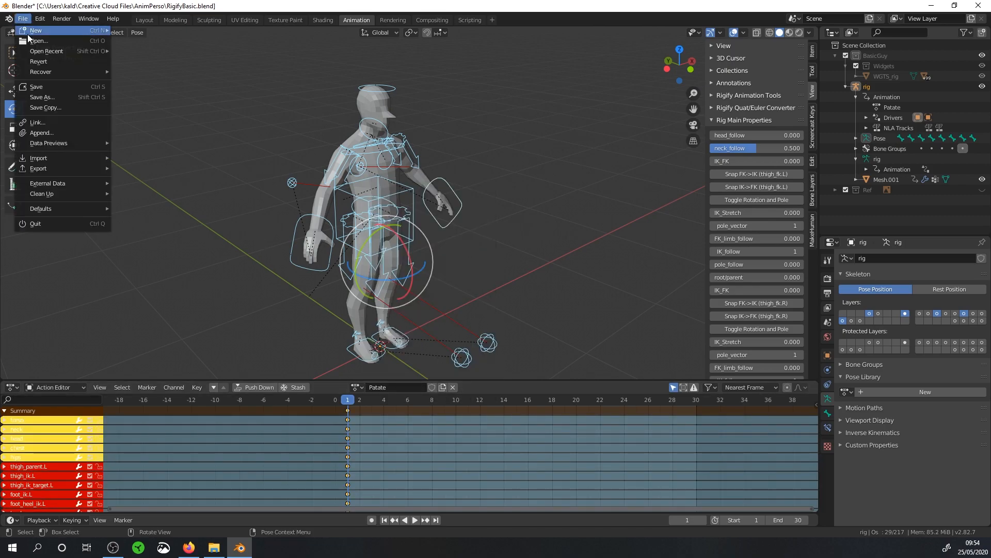
left_click(41, 63)
left_click(41, 63)
left_click(356, 387)
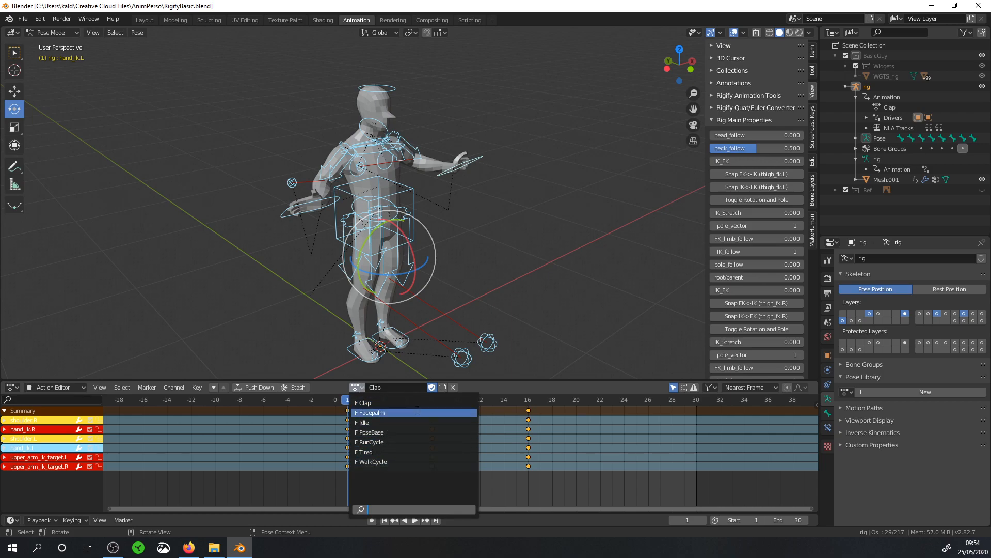
left_click(534, 280)
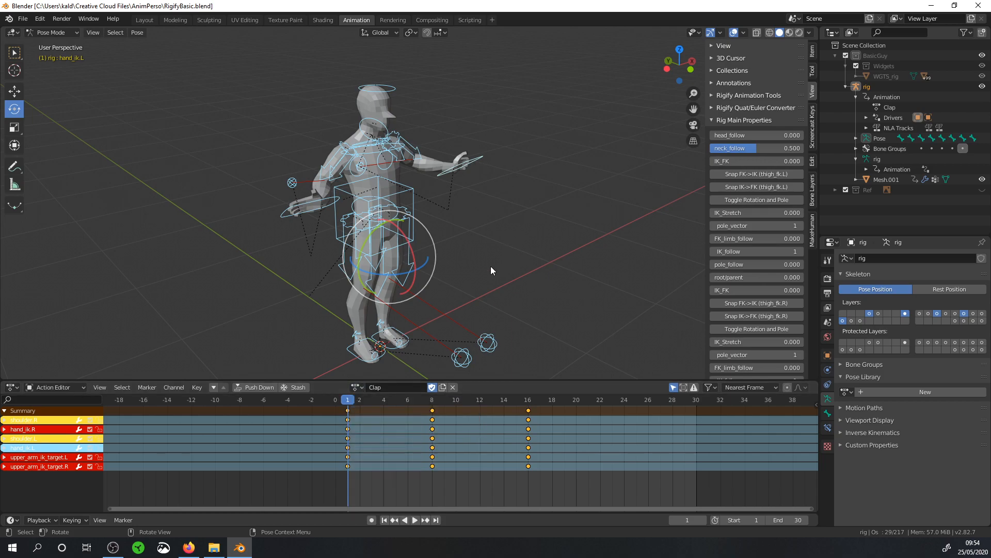
- Play the Clap action, stop playback at frame 1 and unlink the action from the rig
key("space")
key("space")
key("space")
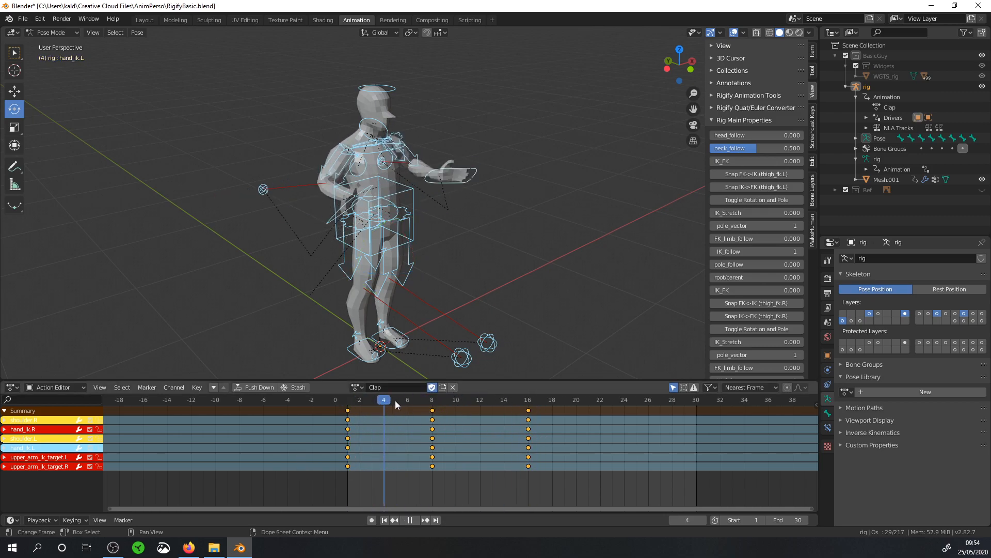
key("Escape")
left_click(453, 388)
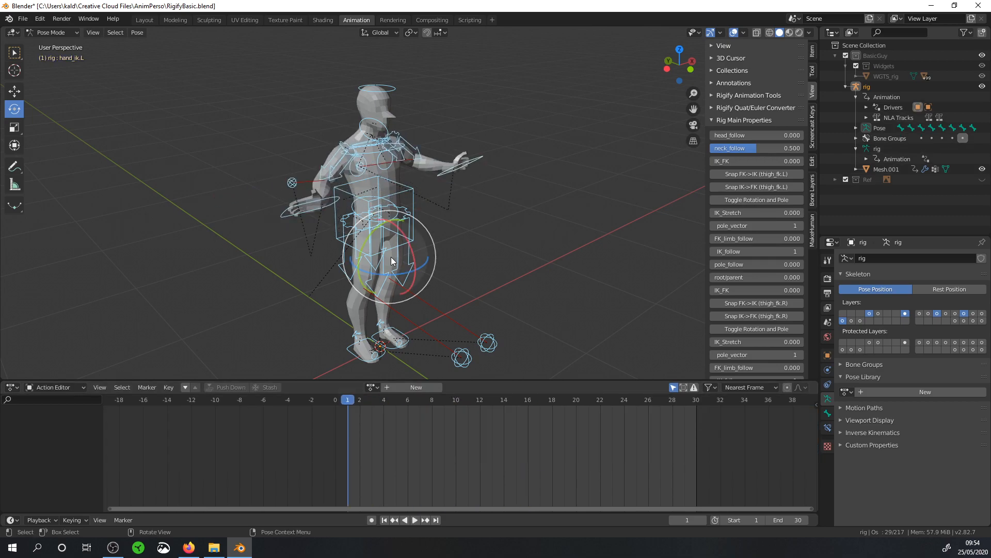
- Clear the rotation and location of all the selected bones and save the file
key("alt+r")
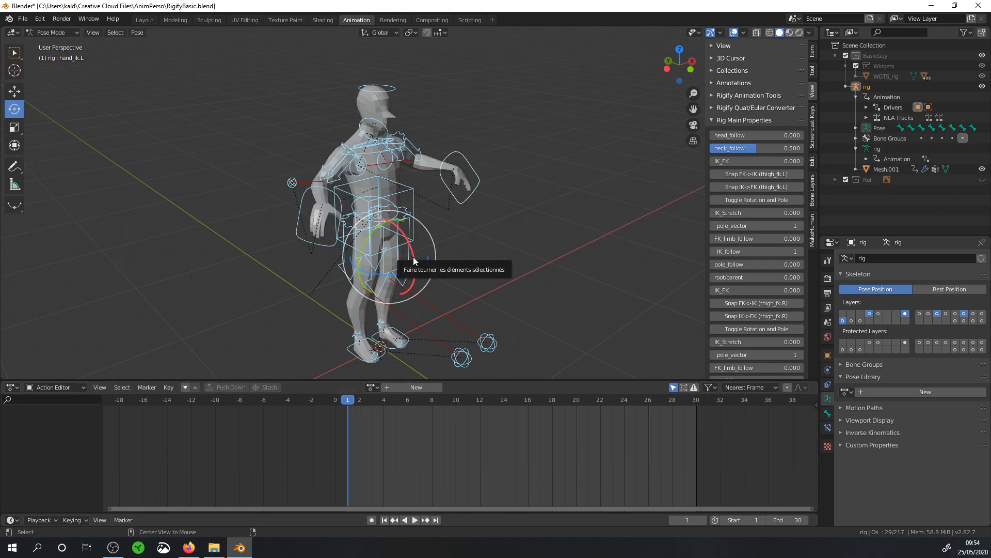
key("alt")
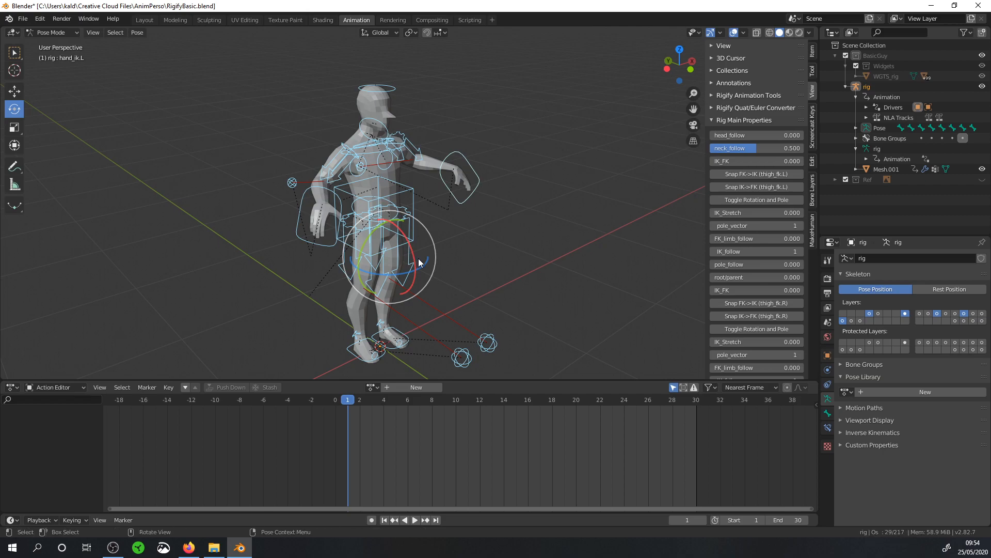
middle_click_drag(454, 226, 451, 247)
key("ctrl+s")
- Change the Action Editor area to the Nonlinear Animation editor and enlarge it upward
left_click(12, 387)
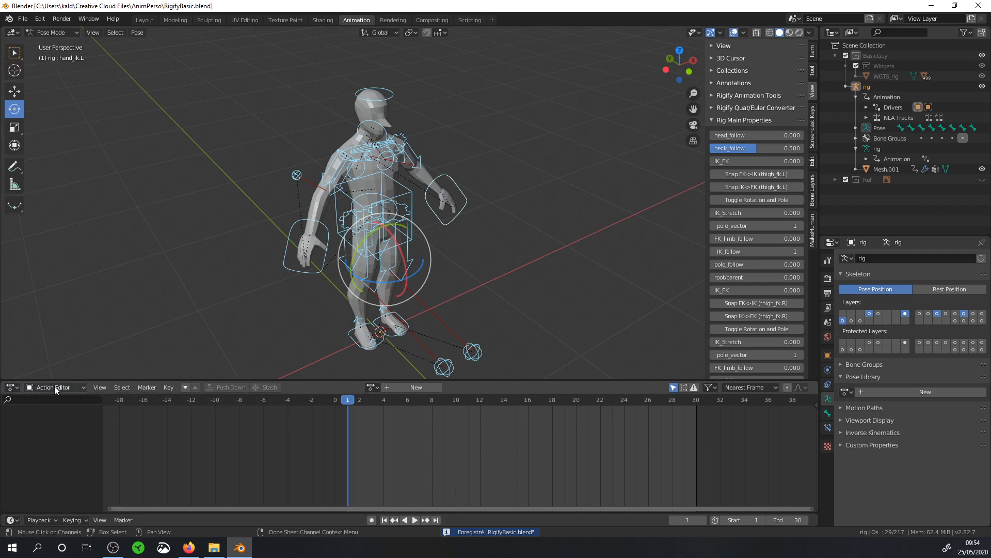
left_click(11, 388)
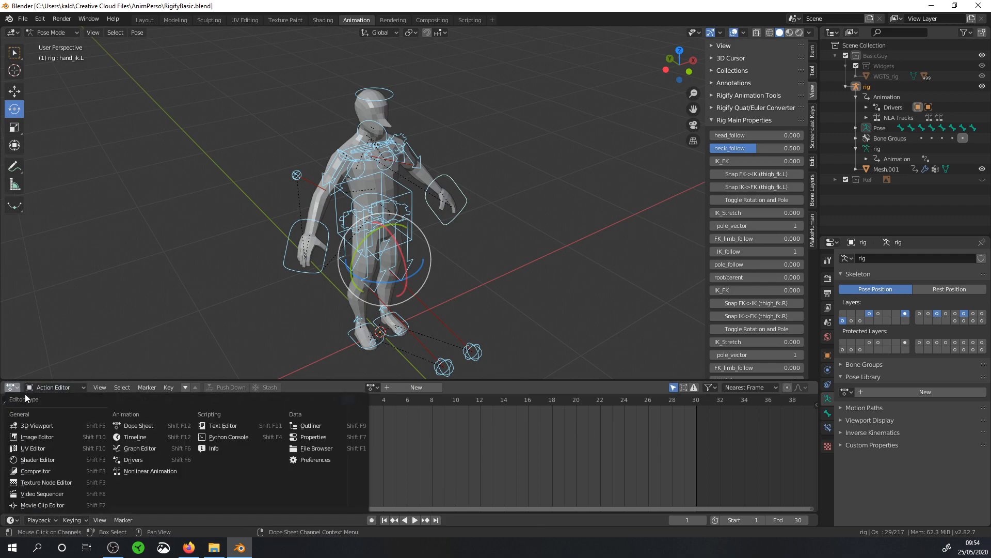
left_click(141, 470)
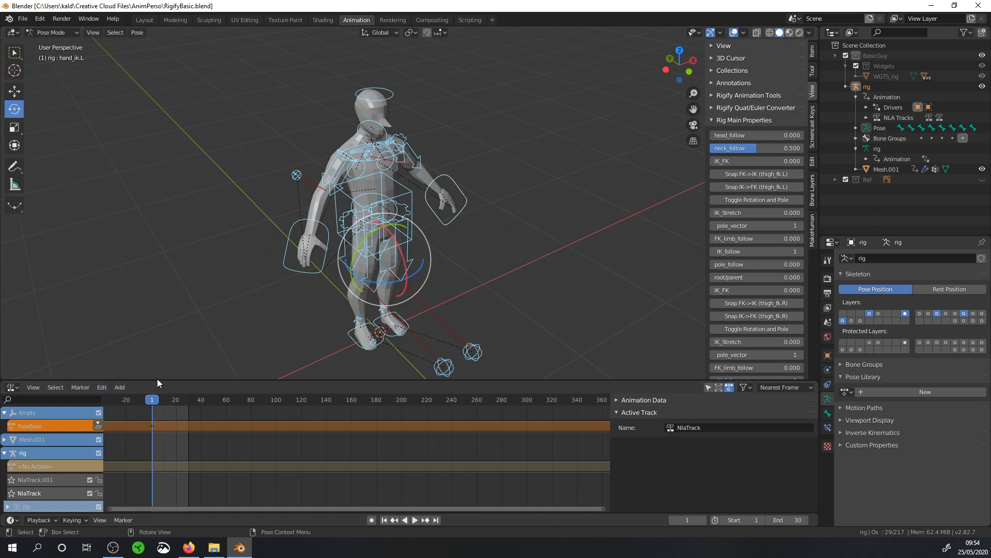
left_click_drag(160, 380, 188, 329)
- Delete the rig's two existing NLA tracks and collapse the Empty and Mesh.001 channels
left_click(54, 434)
key("x")
left_click(56, 430)
key("x")
left_click(4, 388)
left_click(3, 363)
left_click(4, 376)
left_click(39, 390)
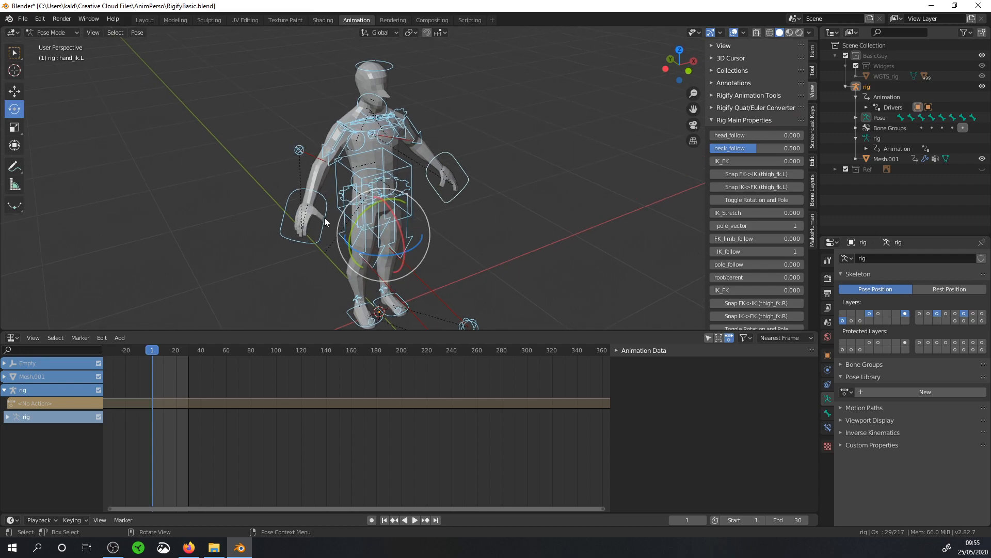
- Keyframe the hand_ik.R bone at frame 1 and scrub the timeline to frame 2
left_click(316, 235)
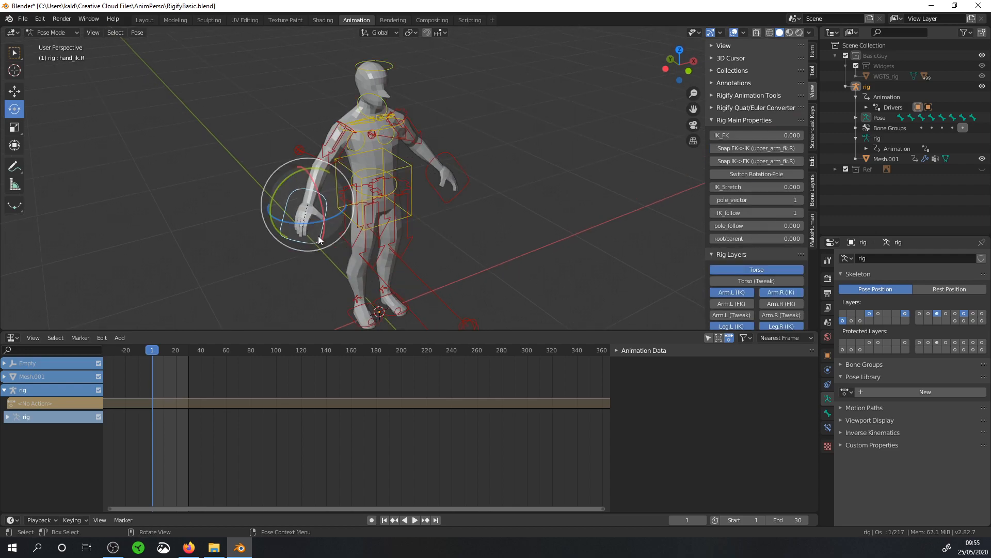
key("i")
left_click(306, 217)
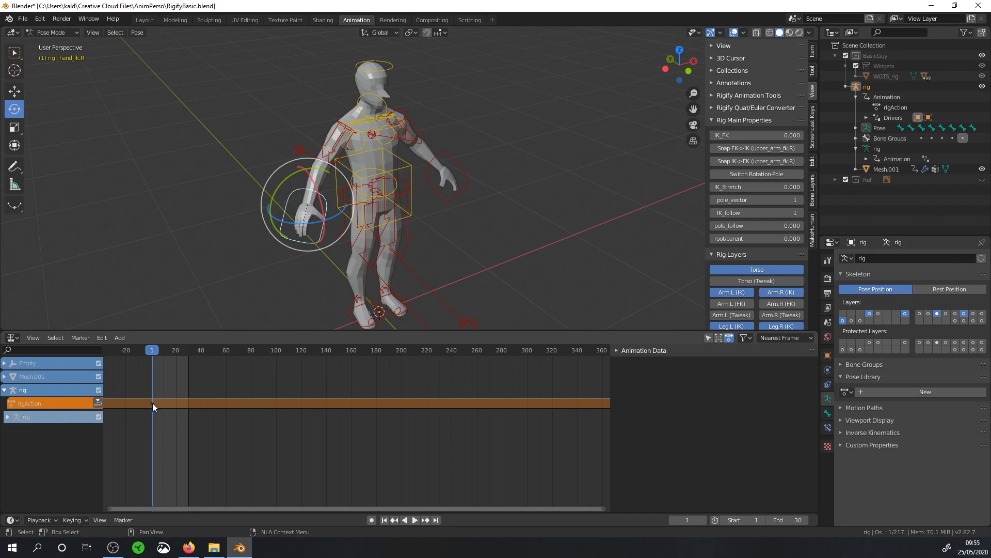
left_click_drag(157, 351, 141, 372)
mouse_move(165, 351)
left_mouse_down()
mouse_move(181, 353)
mouse_move(153, 351)
left_mouse_up()
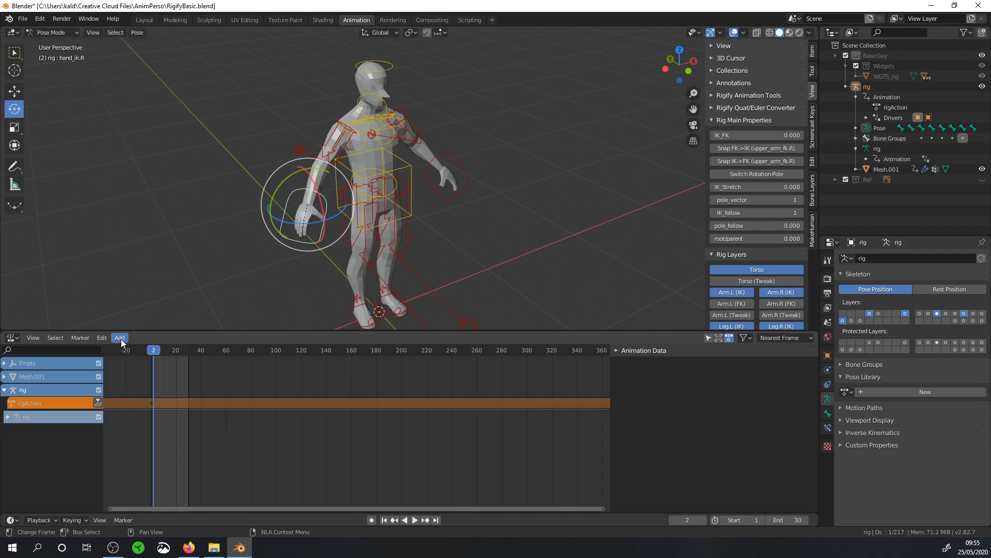
- Add a WalkCycle action strip for the rig at frame 2 and preview it by playing and scrubbing to frame 29
left_click(121, 339)
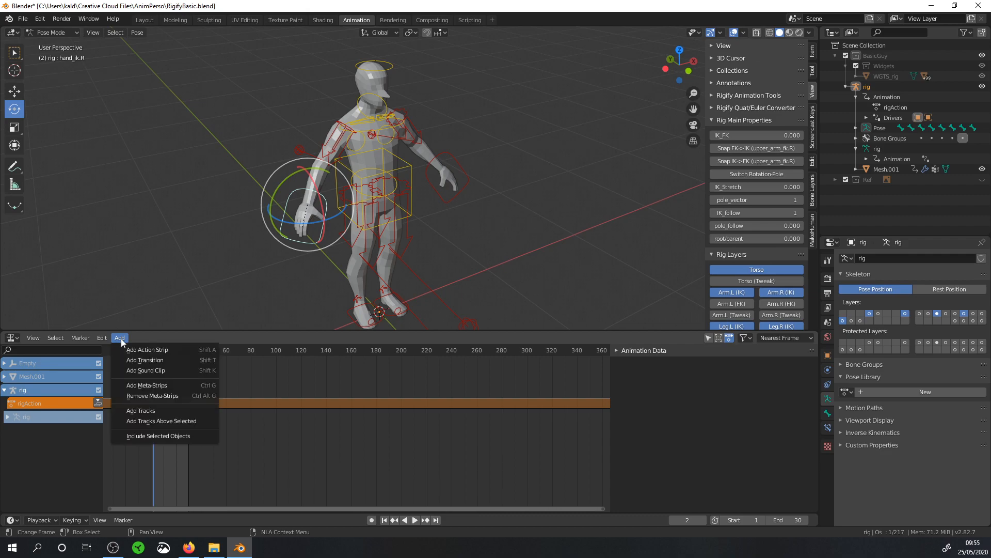
left_click(130, 351)
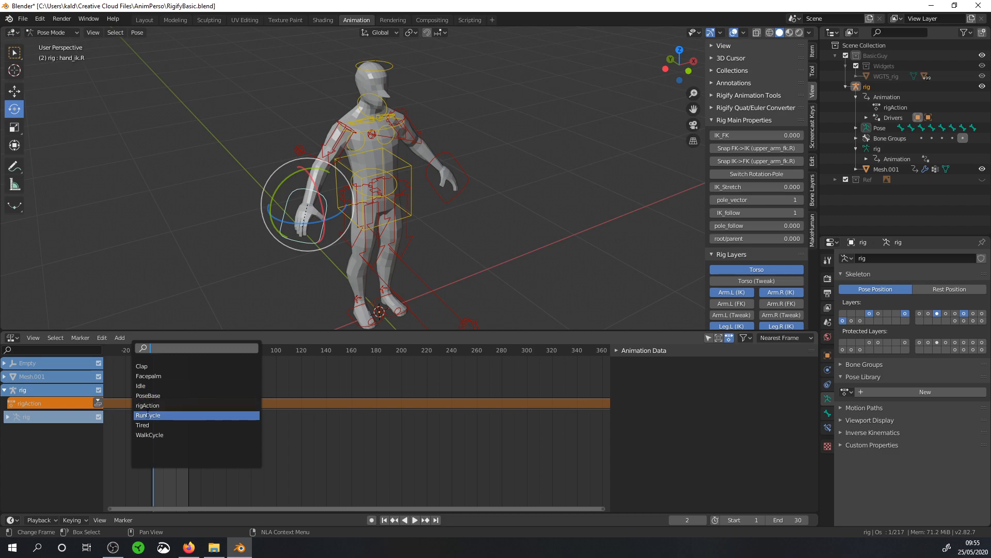
left_click(145, 435)
key("space")
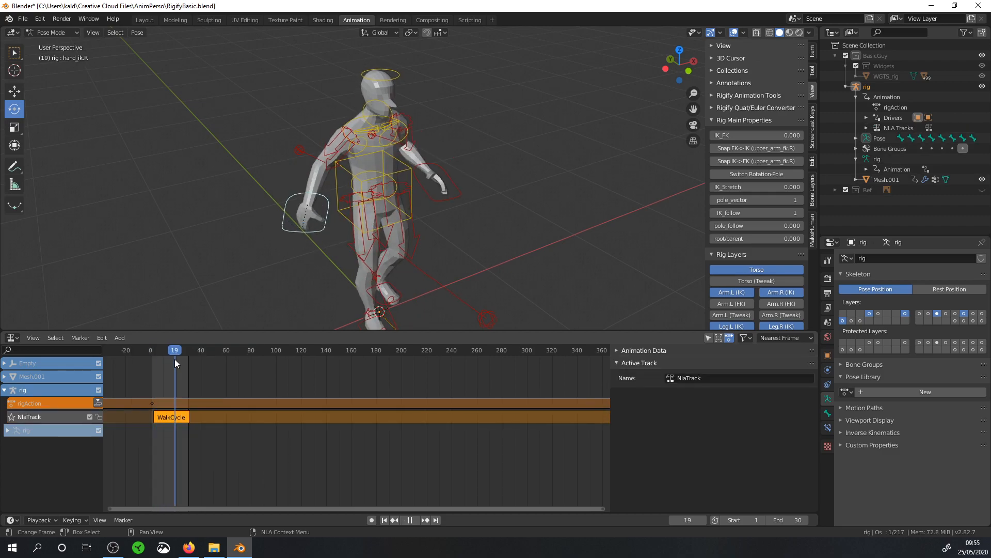
key("space")
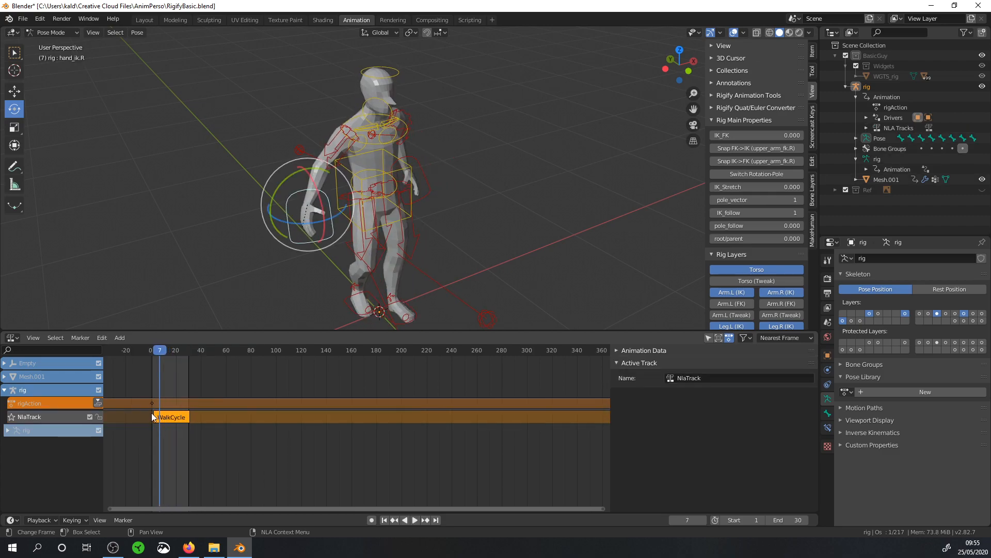
left_click(153, 408)
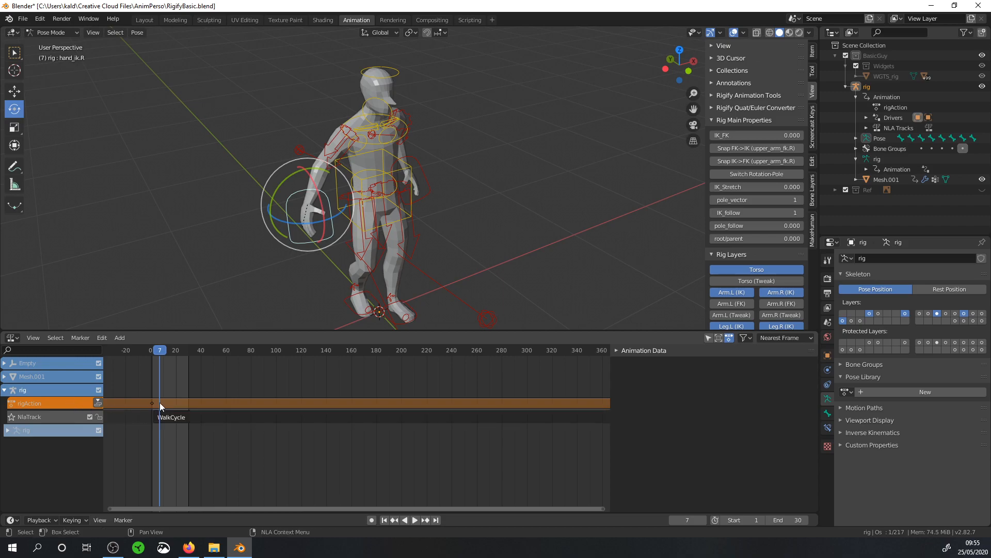
left_click_drag(150, 352, 187, 356)
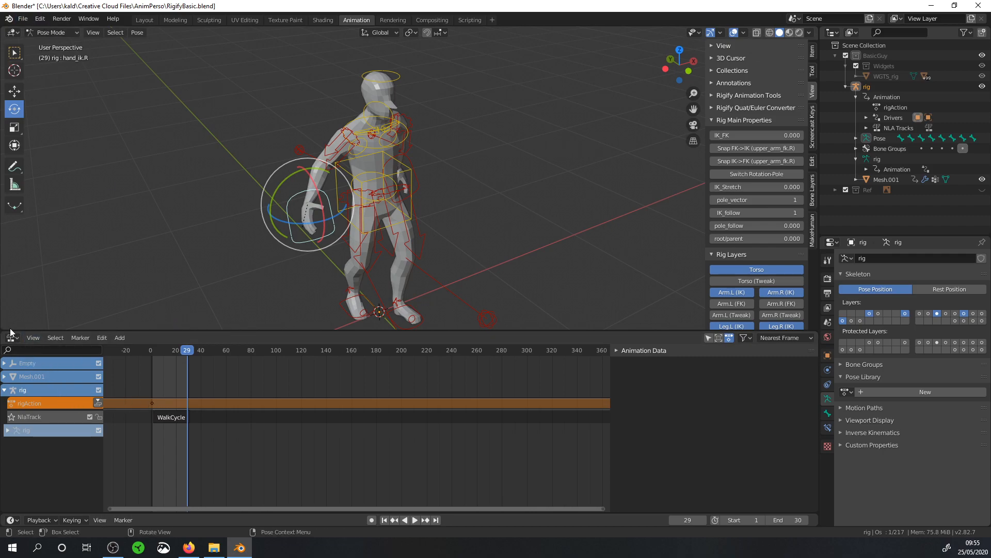
- Split the Nonlinear Animation area in two and use the extra area to unlink rigAction from the rig
left_click_drag(2, 333, 3, 406)
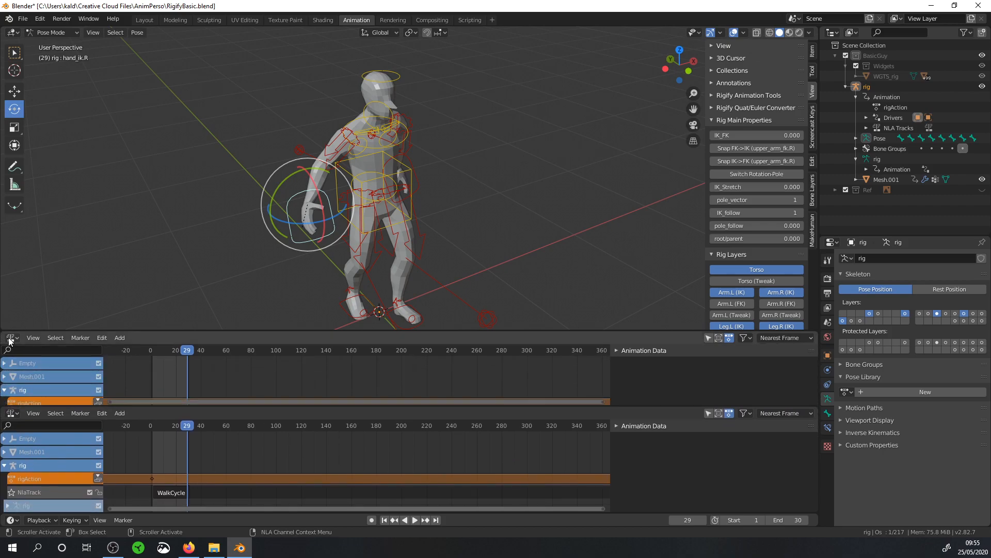
left_click(12, 338)
left_click(161, 368)
left_click(211, 369)
key("x")
left_click(346, 364)
- Scrub the walk animation back to frame 0 and merge the two animation areas into one
mouse_move(187, 426)
left_mouse_down()
mouse_move(149, 426)
mouse_move(193, 428)
left_mouse_up()
middle_click_drag(425, 323, 332, 325)
left_click_drag(190, 429, 151, 434)
left_click_drag(2, 408, 21, 377)
key("Return")
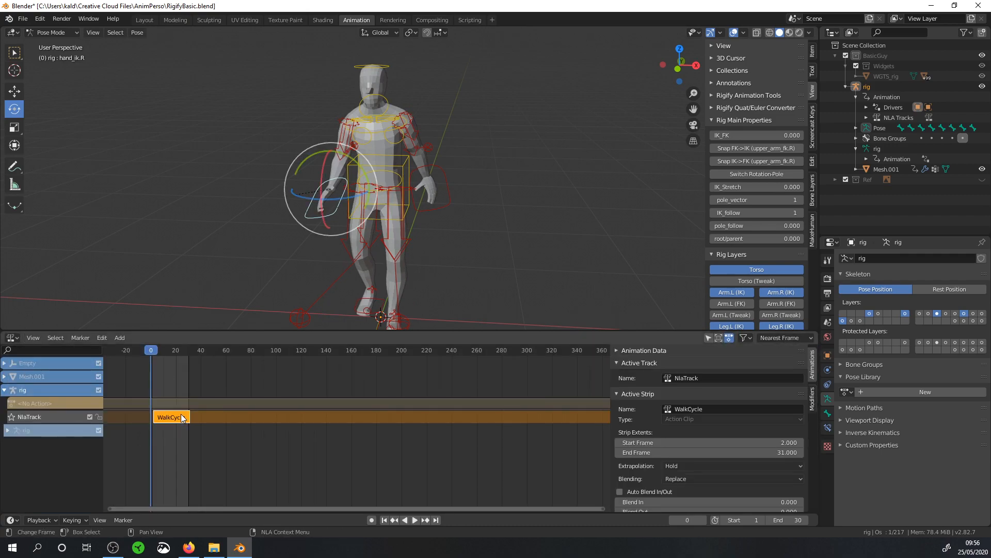
- Move the WalkCycle strip to start at frame 0 and preview it by playing and scrubbing to frame 156
key("g")
right_click(177, 416)
left_click_drag(235, 421, 160, 392)
key("space")
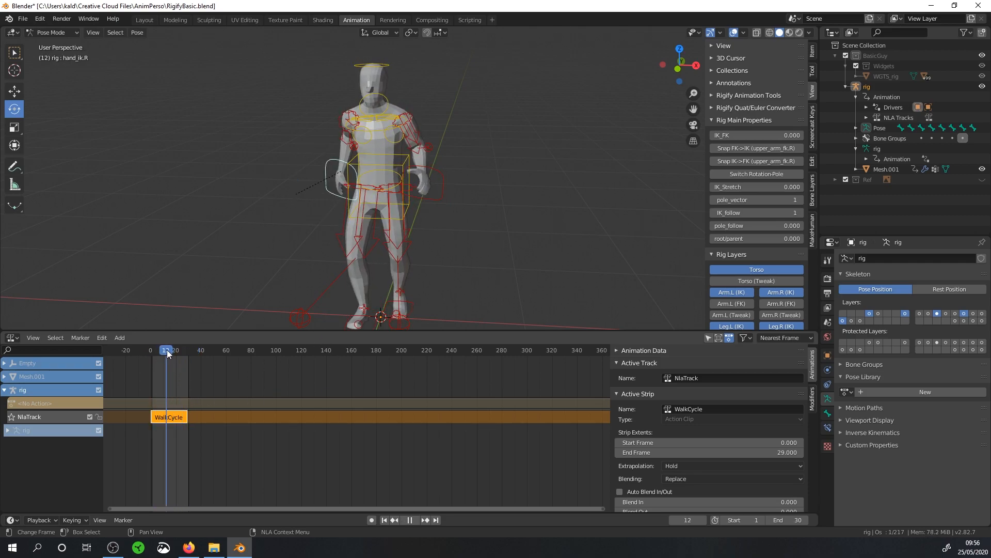
left_click_drag(159, 372, 346, 380)
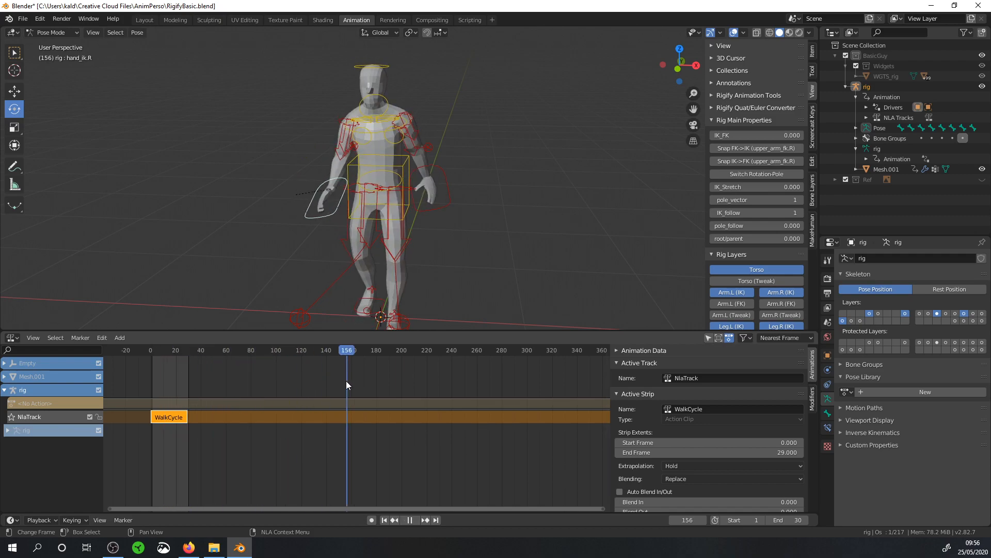
- Enlarge the Nonlinear Animation editor and examine the WalkCycle strip's extents, blending and playback settings
left_click_drag(539, 331, 451, 265)
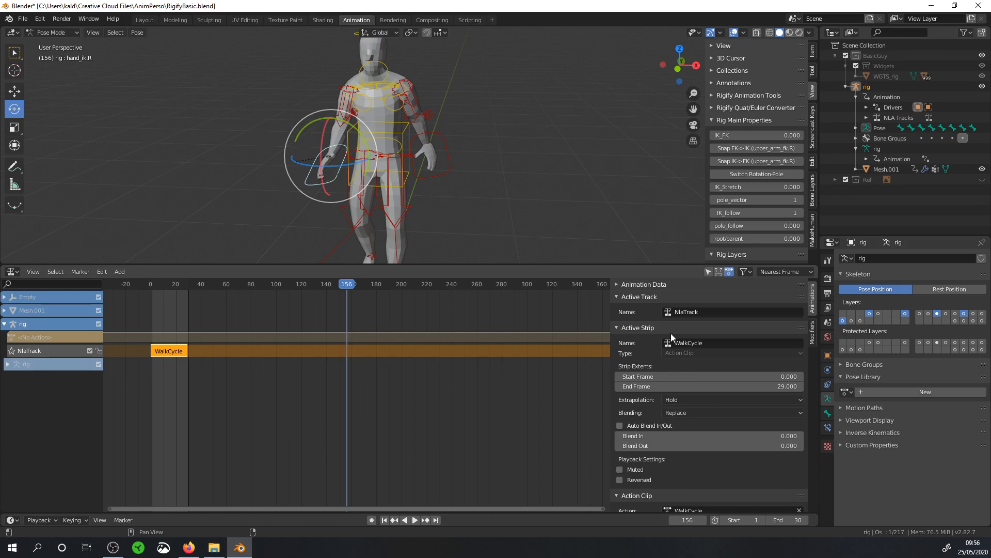
left_click(815, 326)
left_click(816, 309)
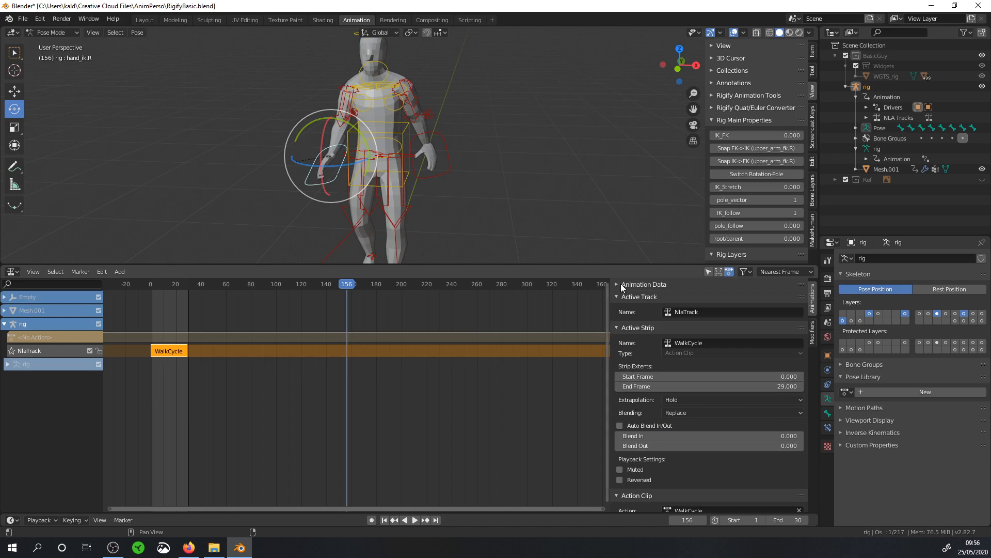
scroll(671, 376, "down", 3)
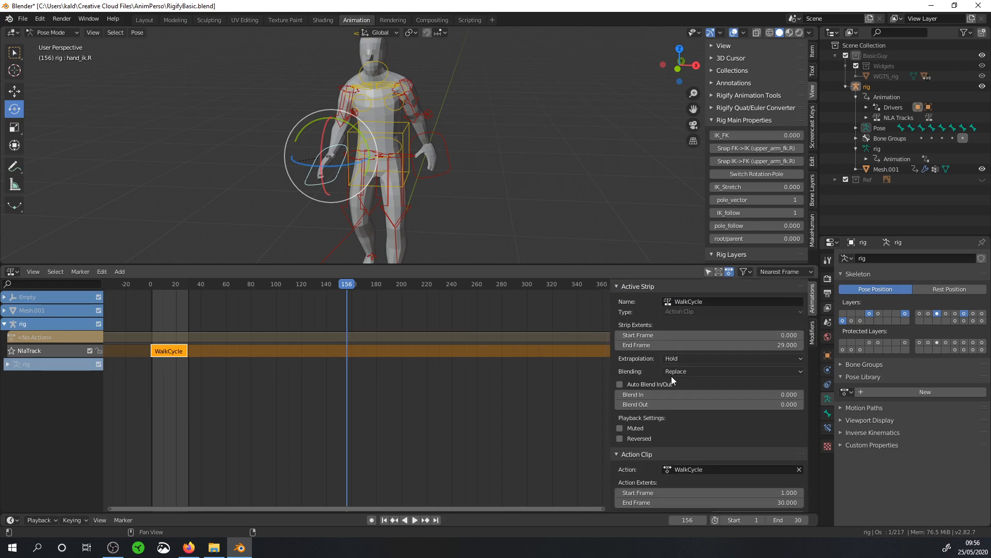
scroll(669, 376, "down", 4)
scroll(667, 376, "up", 4)
scroll(662, 377, "down", 4)
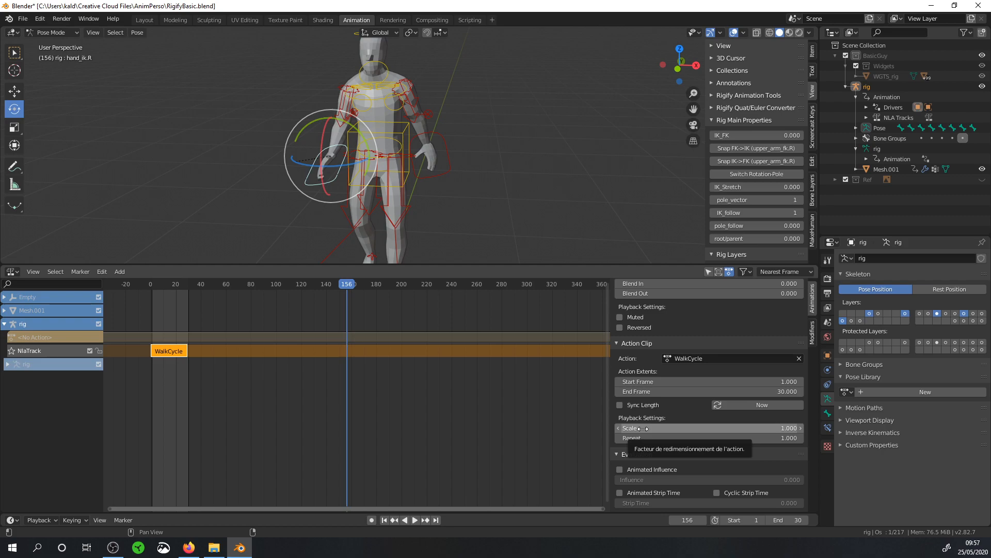
- Set the WalkCycle strip's Repeat to 5 and return to frame 0
left_click(758, 439)
key("Escape")
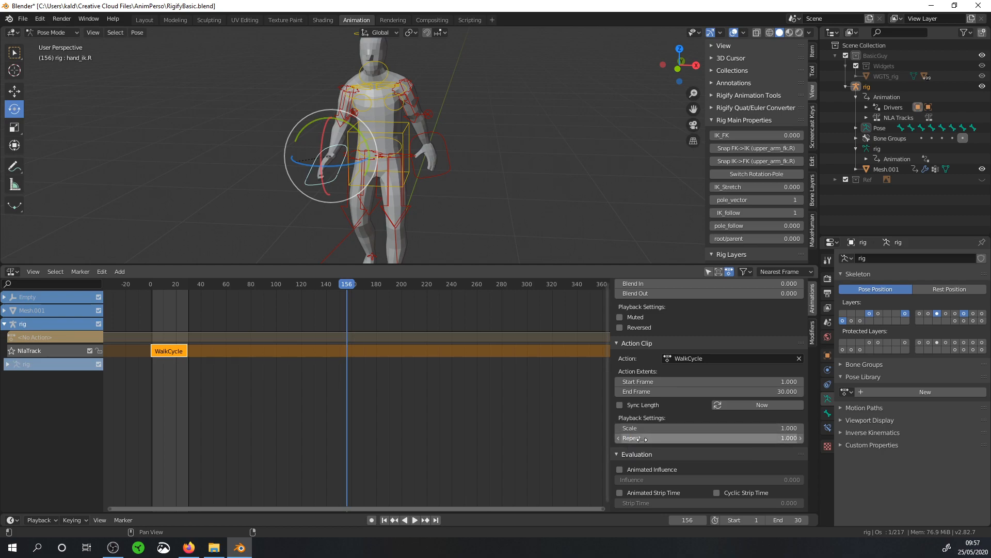
left_click(756, 440)
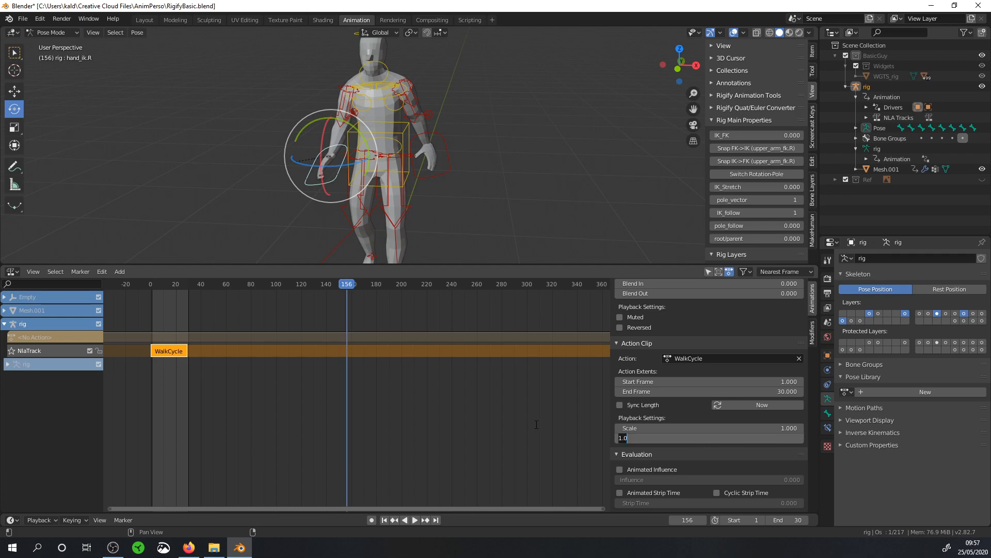
left_click_drag(649, 440, 578, 425)
key("Return")
left_click_drag(345, 287, 299, 317)
key("Escape")
- Add a Clap action strip at frame 0 on a track above WalkCycle and play the combined animation
left_click(120, 271)
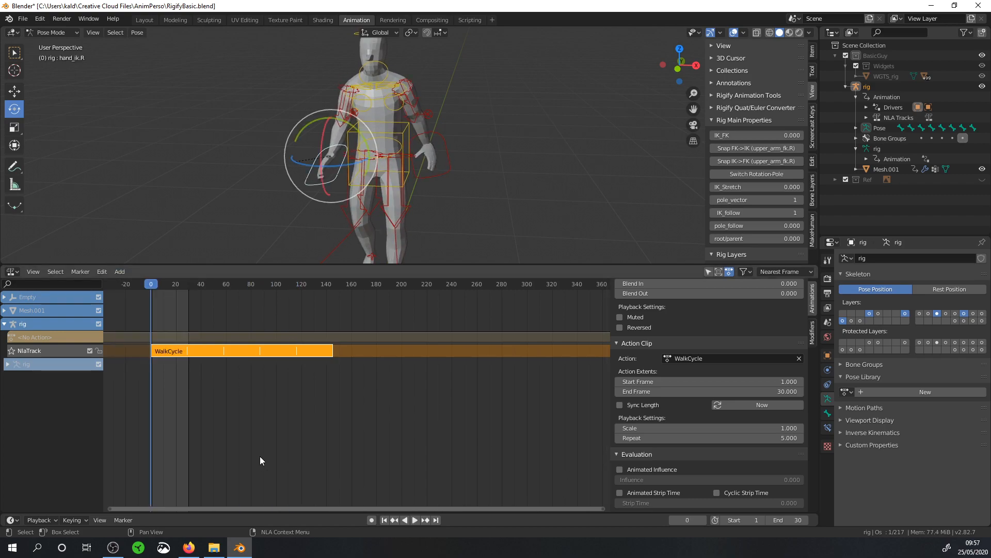
left_click(116, 272)
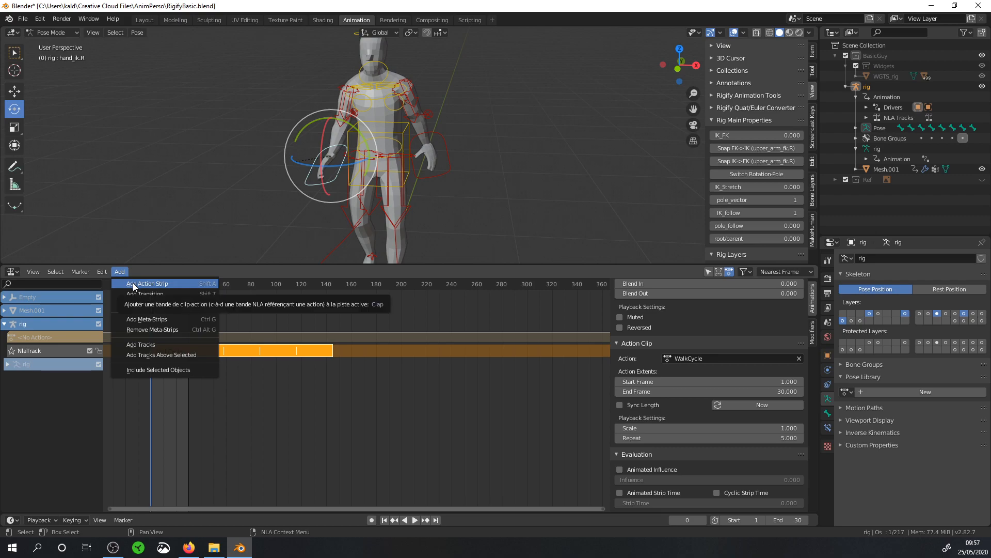
left_click(133, 284)
left_click(157, 303)
key("space")
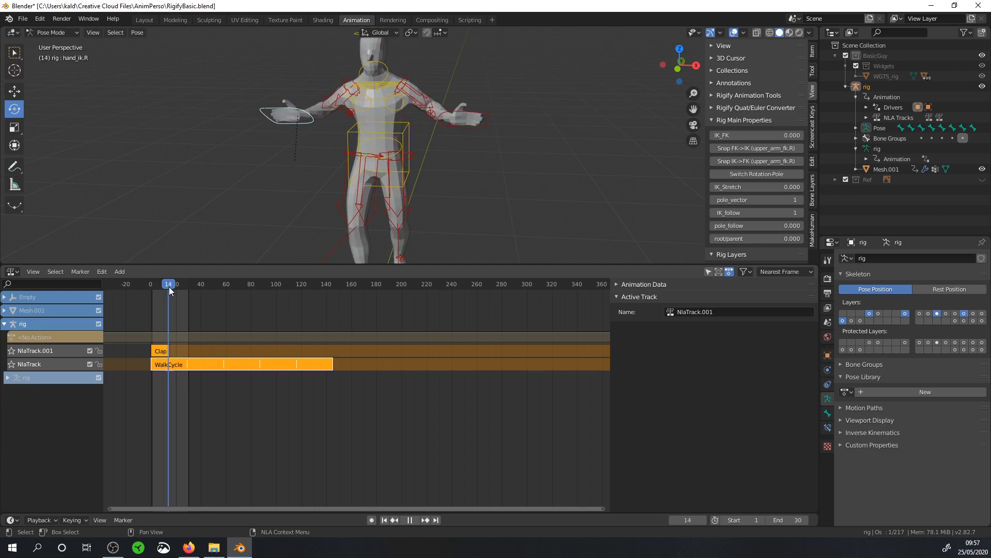
- Select the Clap strip and preview the combined animation by playing and scrubbing back to frame 1
left_click_drag(172, 289, 152, 296)
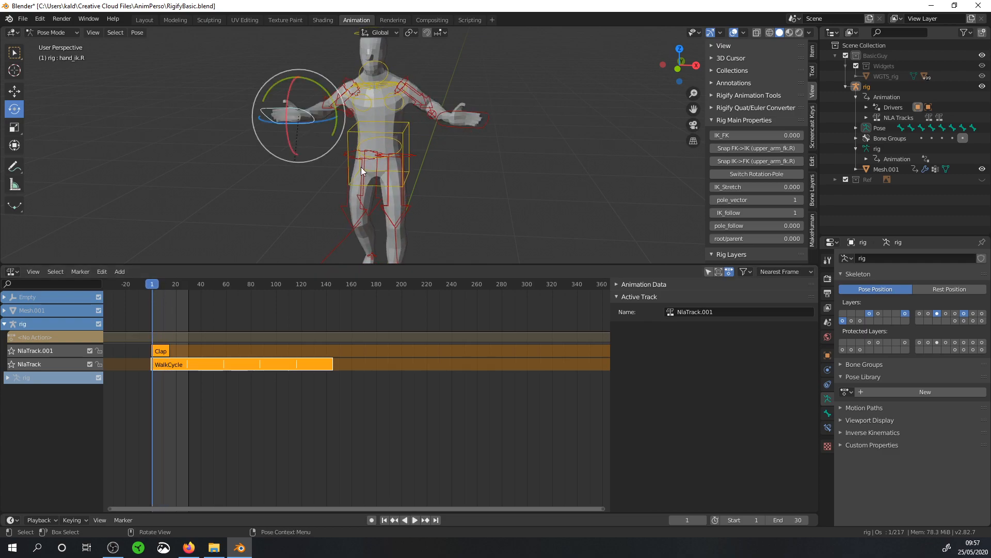
left_click(161, 350)
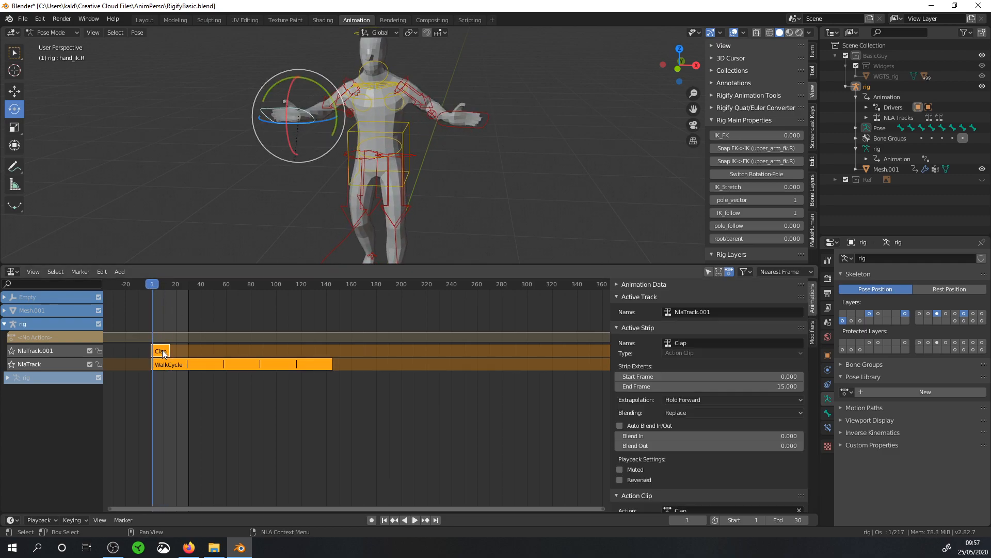
key("space")
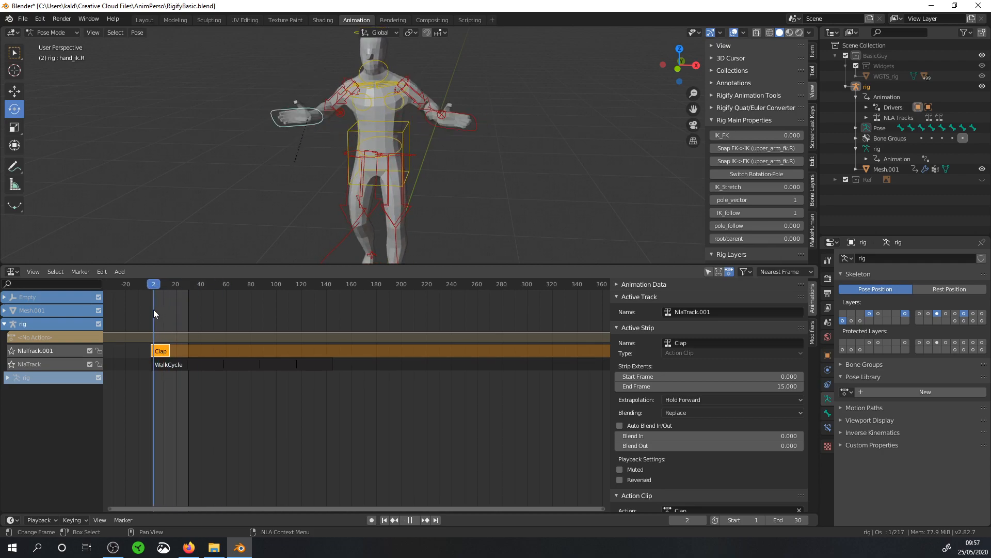
mouse_move(171, 315)
left_mouse_down()
mouse_move(150, 318)
mouse_move(241, 337)
mouse_move(156, 336)
mouse_move(156, 323)
mouse_move(179, 320)
mouse_move(152, 317)
left_mouse_up()
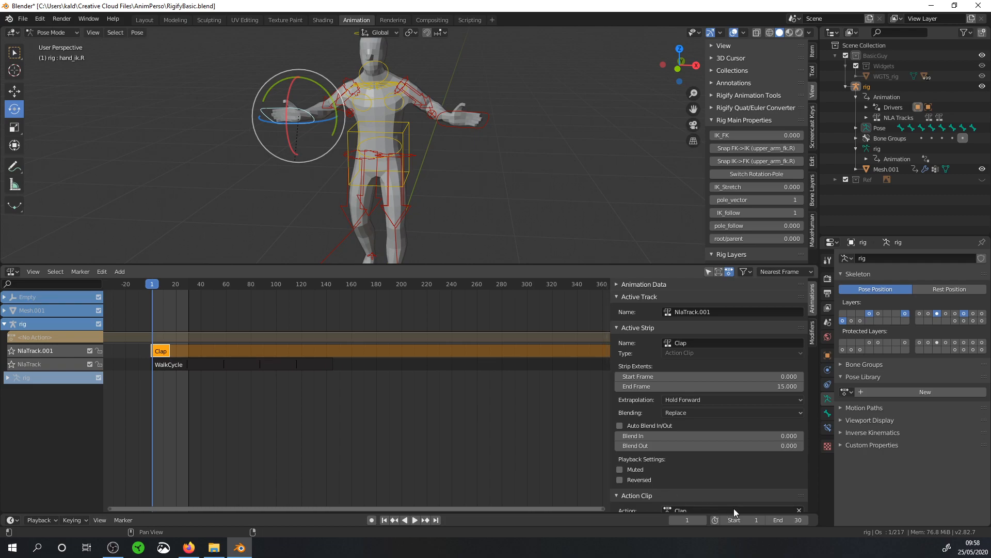
- Move the Clap strip to start at frame 30 and play the animation
scroll(748, 464, "down", 4)
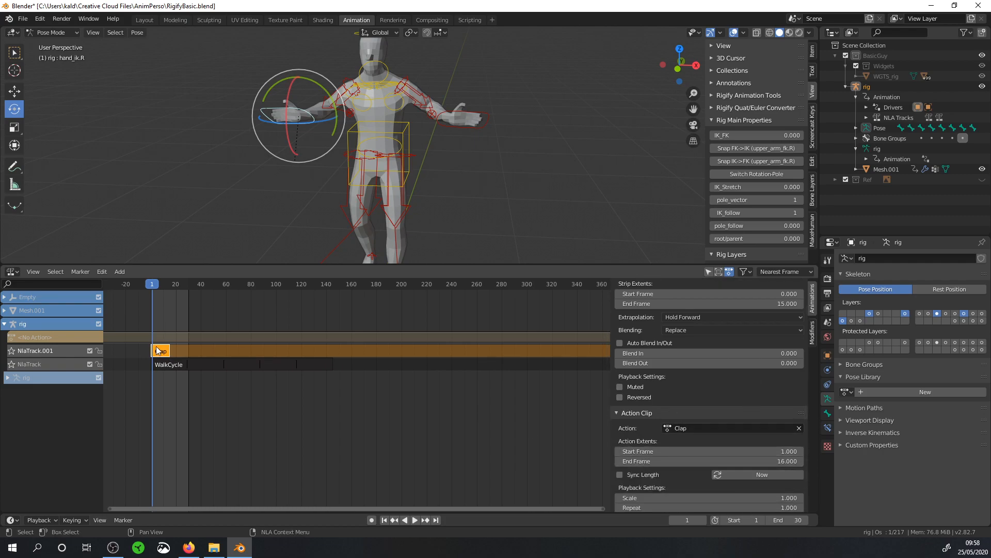
left_click_drag(163, 350, 198, 352)
key("space")
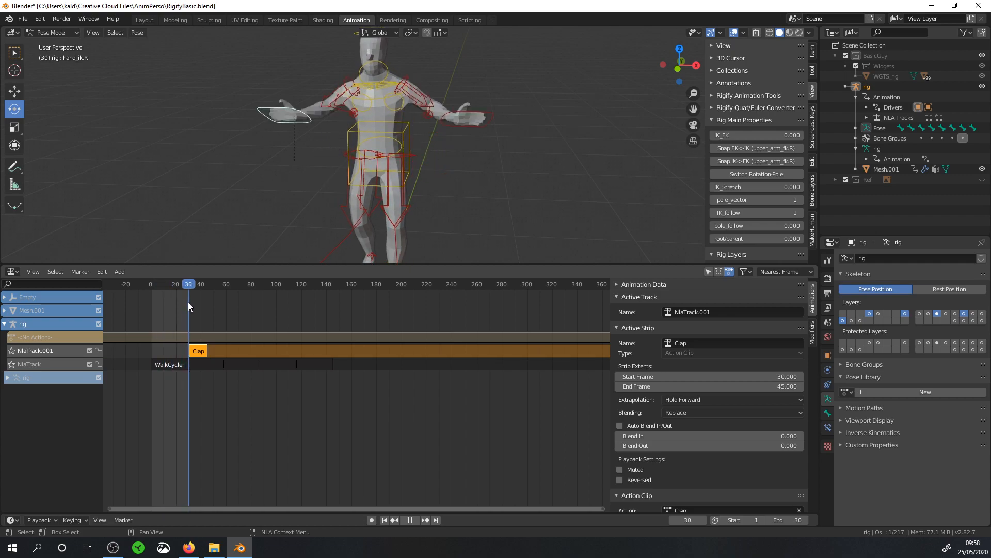
key("space")
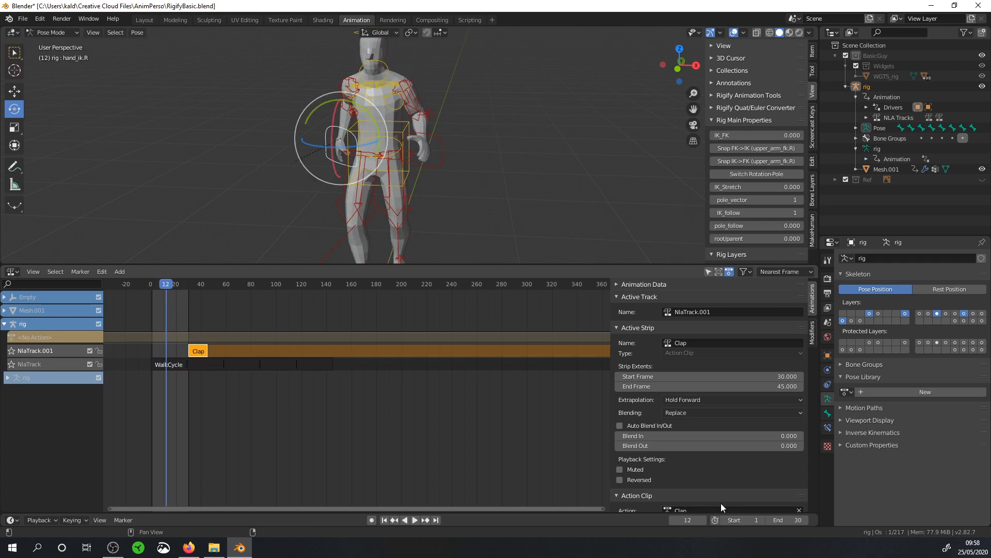
- Set the Clap strip's Repeat to 5 and move the strip to start at frame 44
scroll(776, 466, "down", 5)
left_click(780, 466)
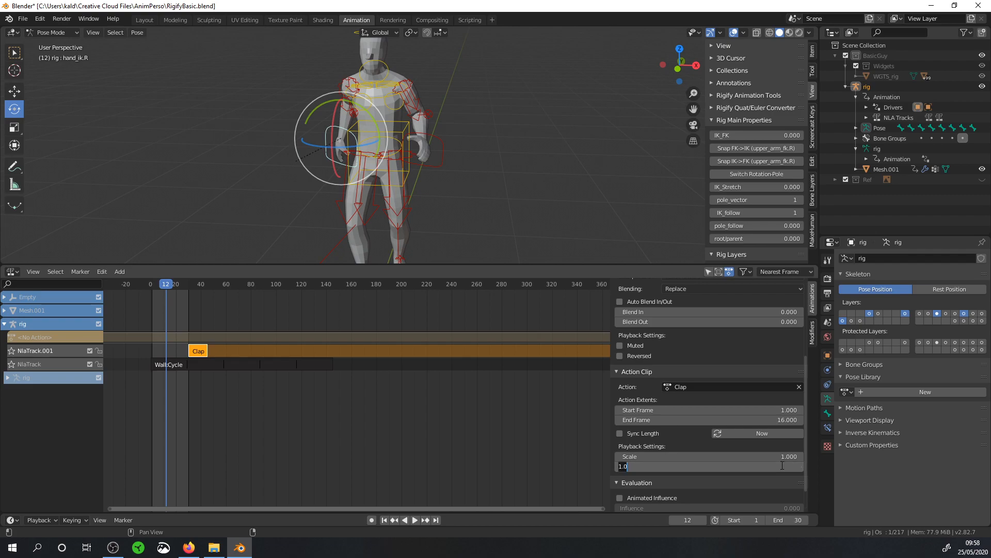
type("4")
key("Return")
left_click(769, 470)
type("5")
key("Return")
mouse_move(244, 348)
left_mouse_down()
mouse_move(273, 349)
mouse_move(261, 347)
left_mouse_up()
- Scrub to frame 55 and compare the settings of the WalkCycle and Clap strips
left_click_drag(172, 283, 206, 339)
left_click(191, 364)
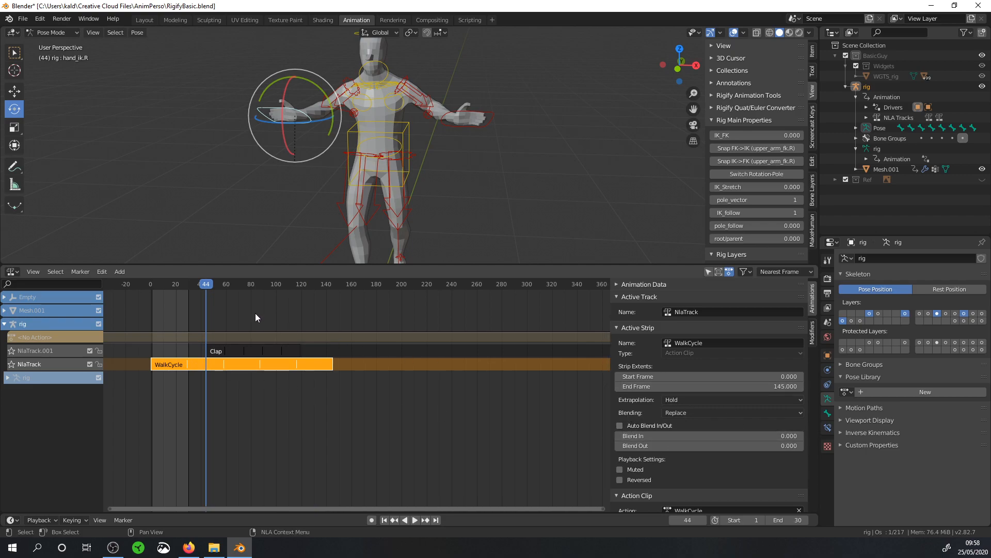
mouse_move(209, 286)
left_mouse_down()
mouse_move(228, 284)
mouse_move(207, 286)
mouse_move(220, 285)
left_mouse_up()
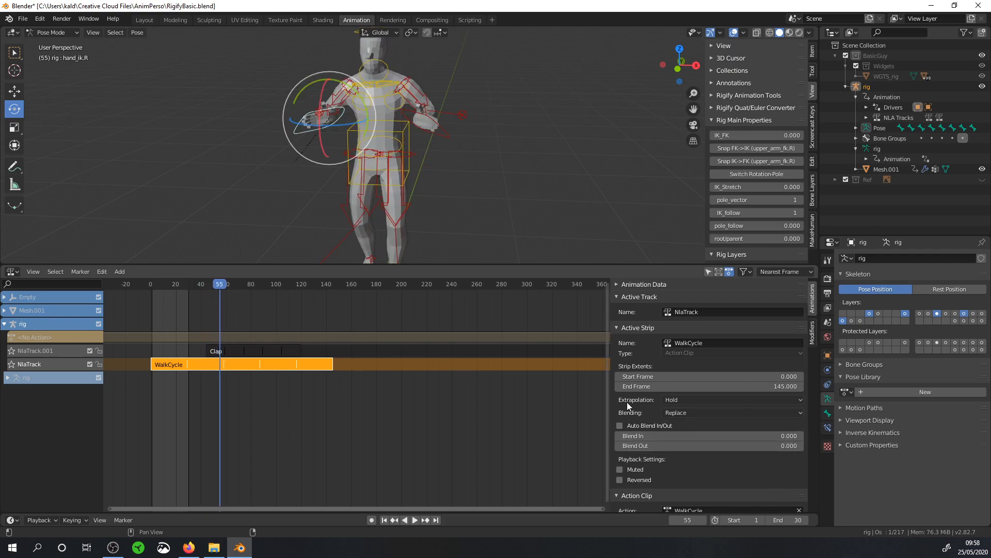
left_click(254, 343)
left_click(249, 350)
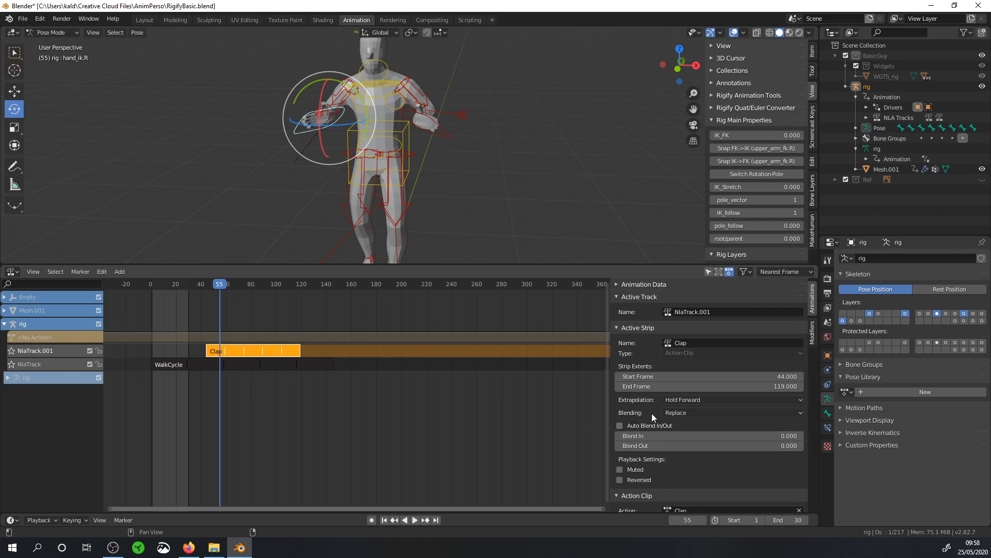
- Try Combine and Add blending on the Clap strip, inspect the pose from another angle, and restore Replace blending
left_click(680, 413)
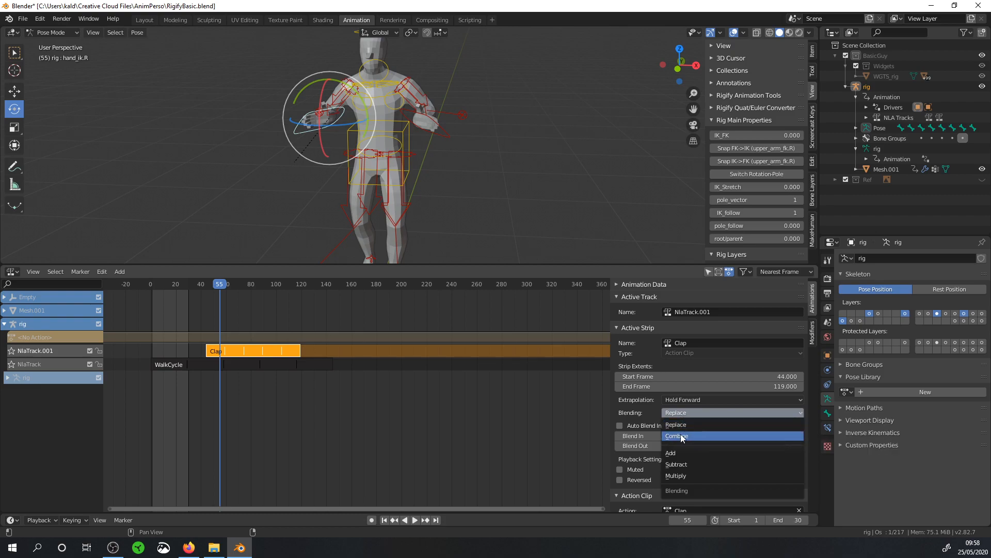
left_click(682, 437)
left_click(690, 411)
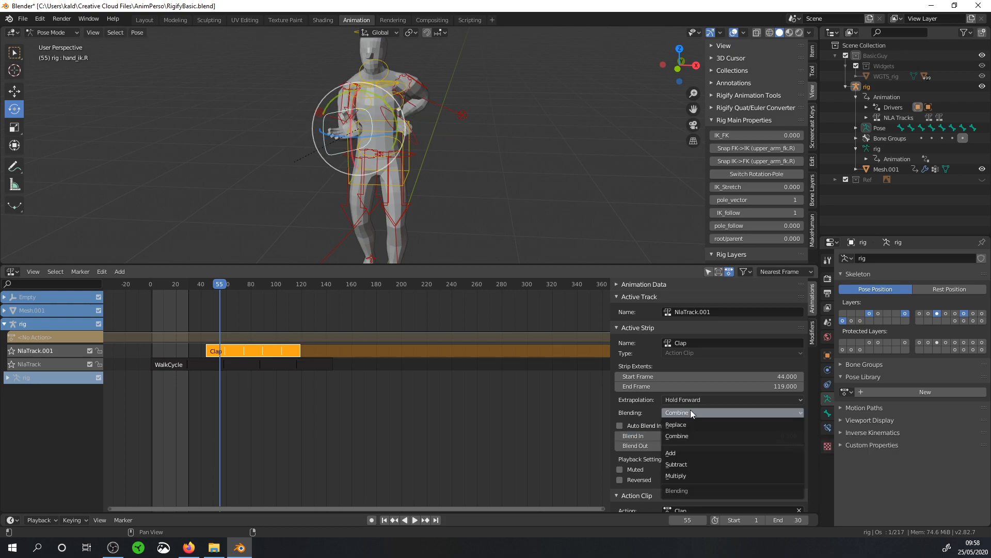
left_click(678, 452)
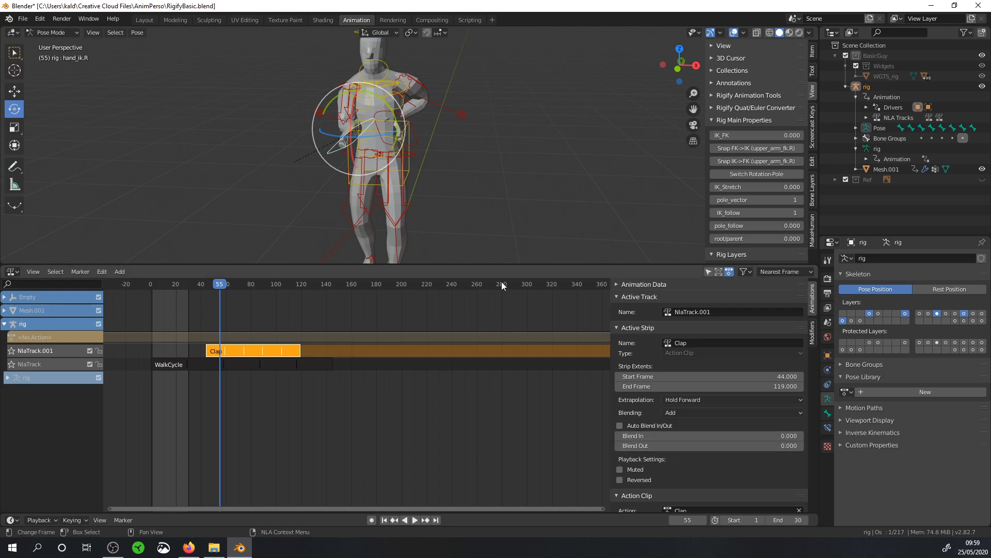
middle_click_drag(467, 202, 403, 181)
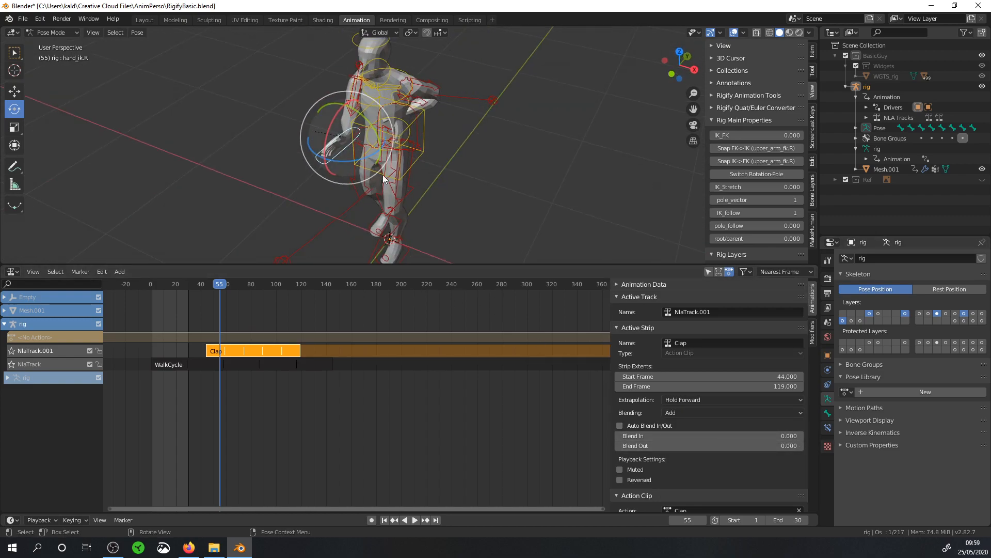
left_click(683, 411)
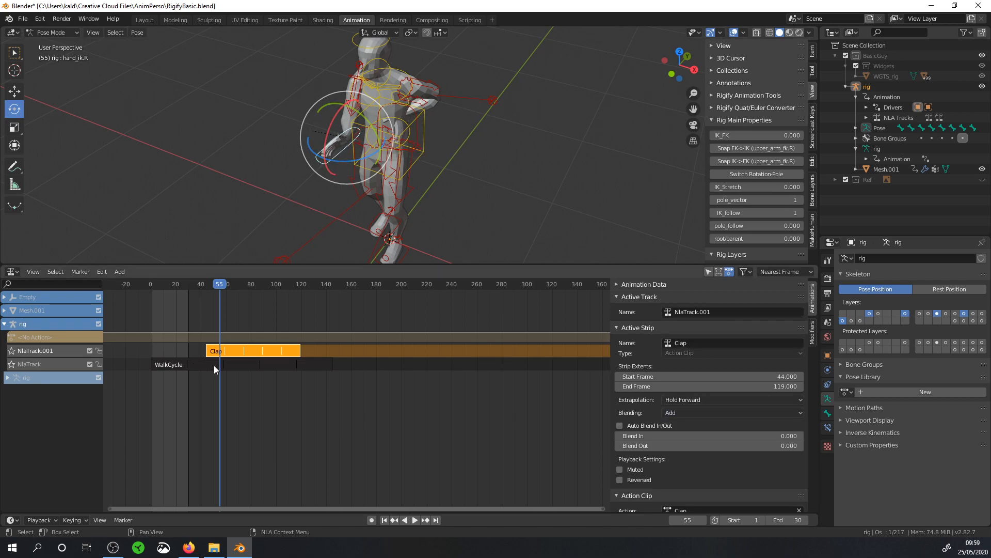
left_click(699, 413)
left_click(690, 424)
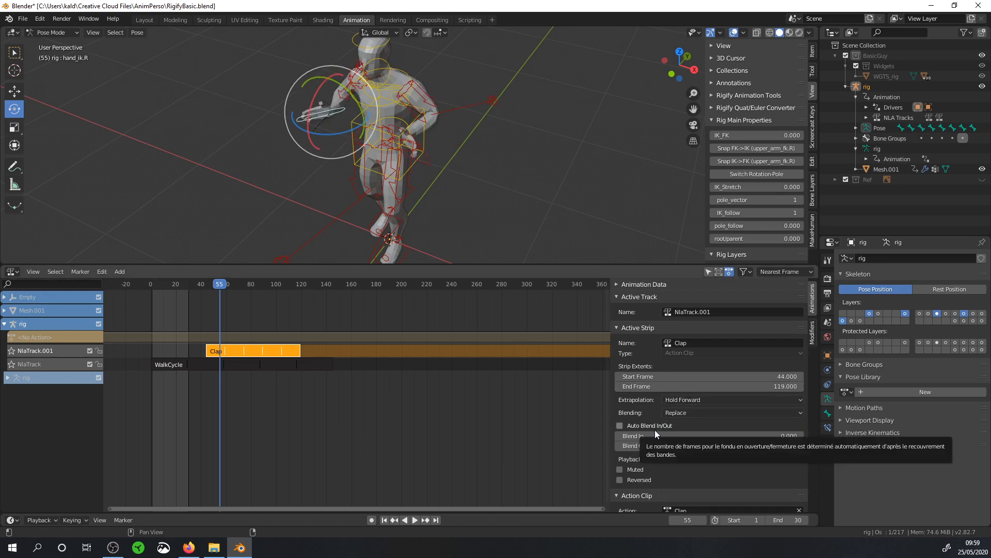
- Enable Auto Blend In/Out on both the Clap and WalkCycle strips
left_click(620, 426)
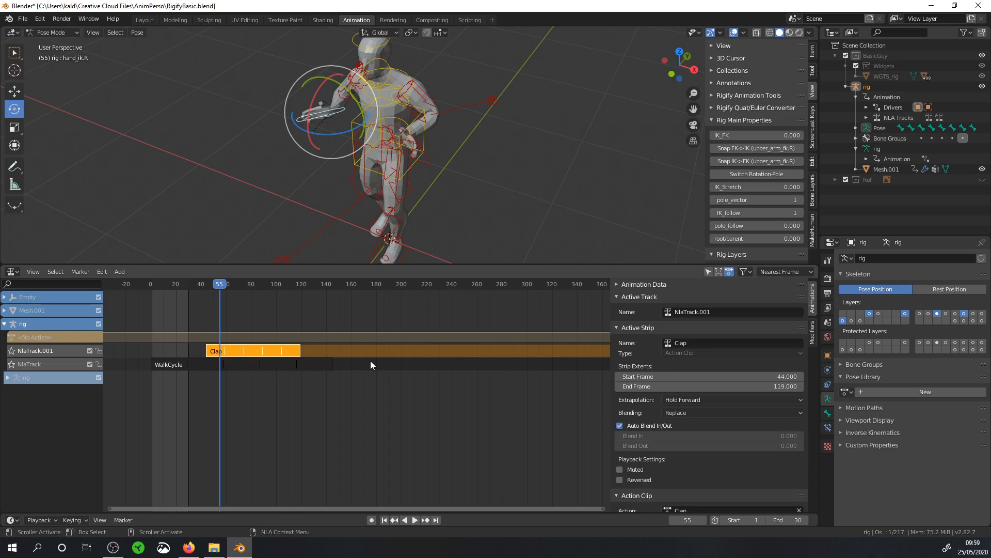
left_click(619, 426)
scroll(280, 350, "up", 1)
scroll(281, 352, "down", 2)
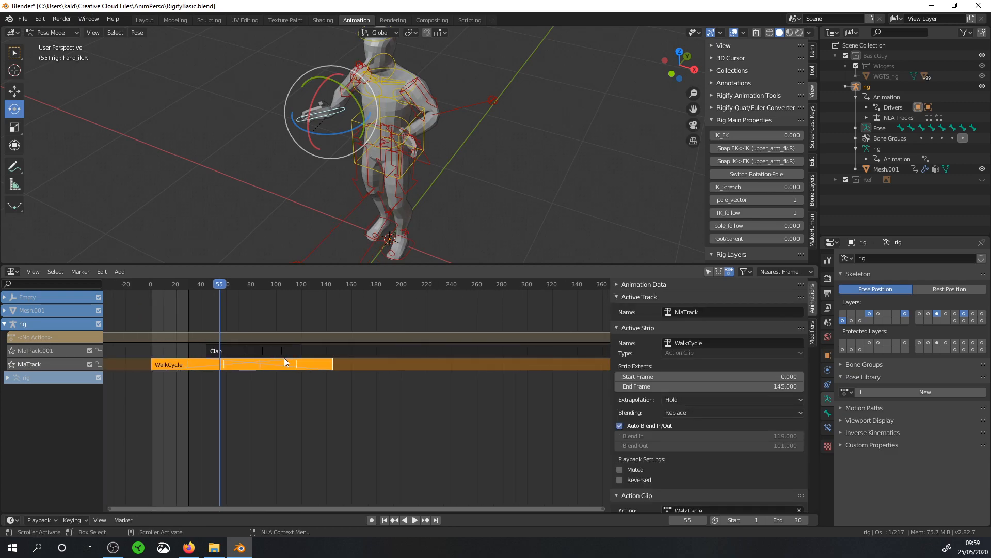
scroll(284, 361, "up", 7)
middle_click_drag(263, 374, 410, 422)
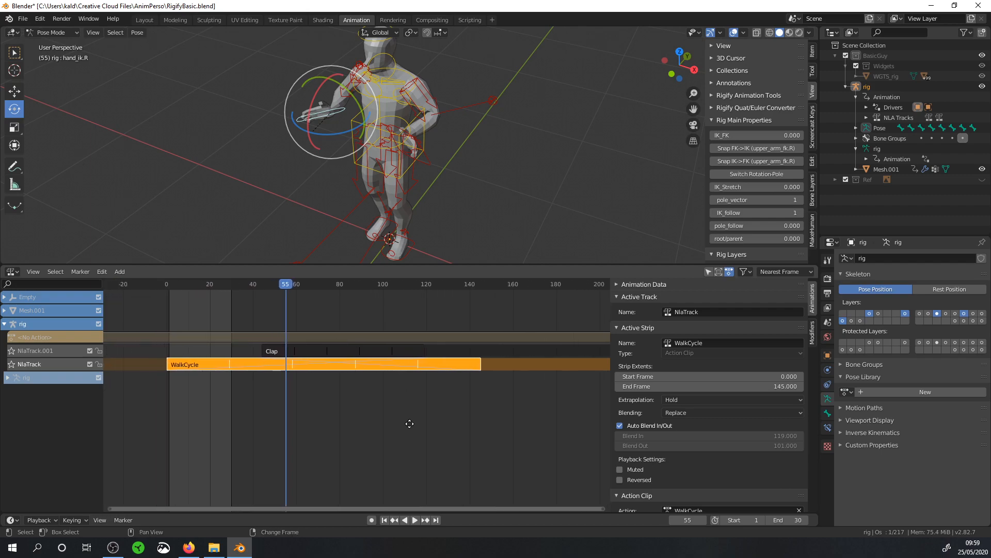
- Compare the automatic blend values of the Clap and WalkCycle strips and scrub to frame 50
left_click(311, 353)
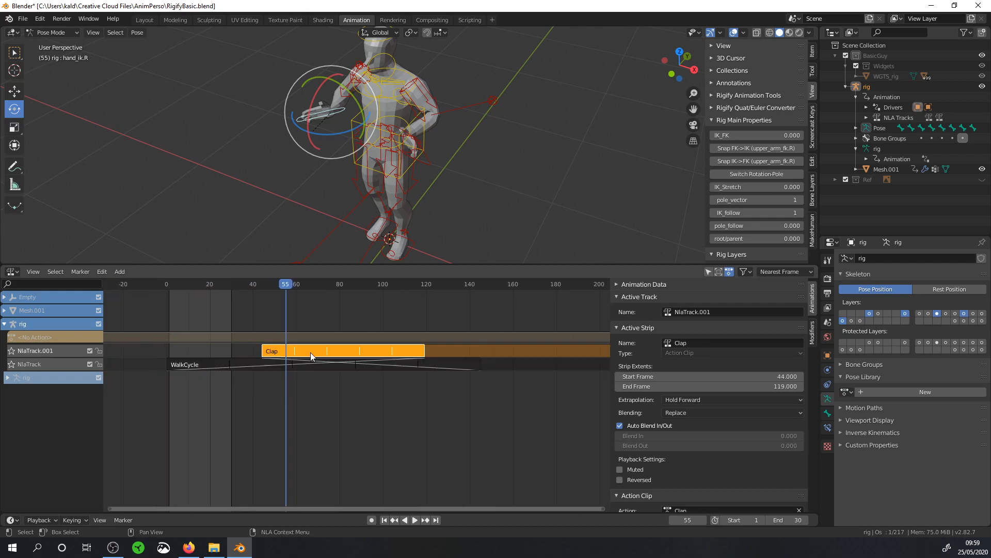
left_click(320, 364)
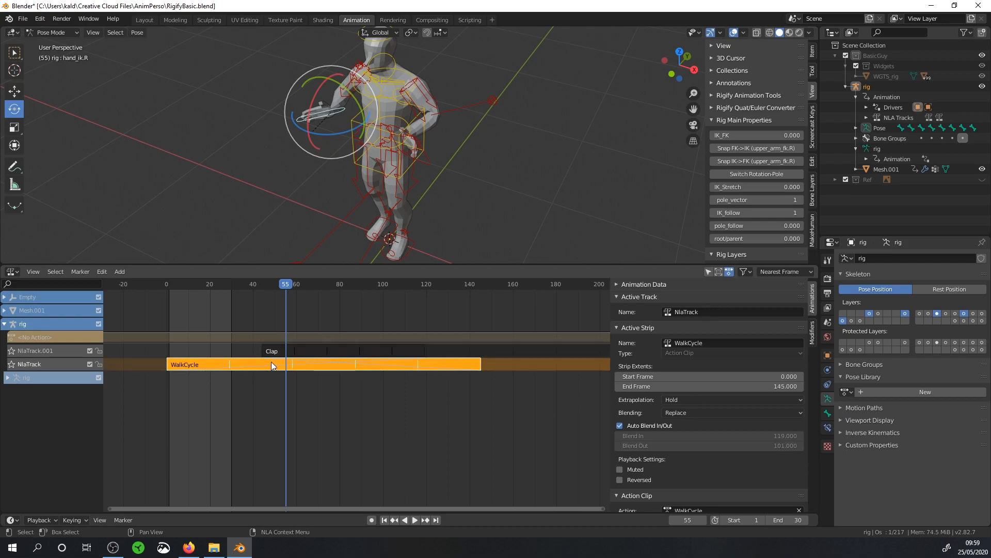
mouse_move(288, 289)
left_mouse_down()
mouse_move(234, 286)
mouse_move(274, 293)
left_mouse_up()
left_click(291, 352)
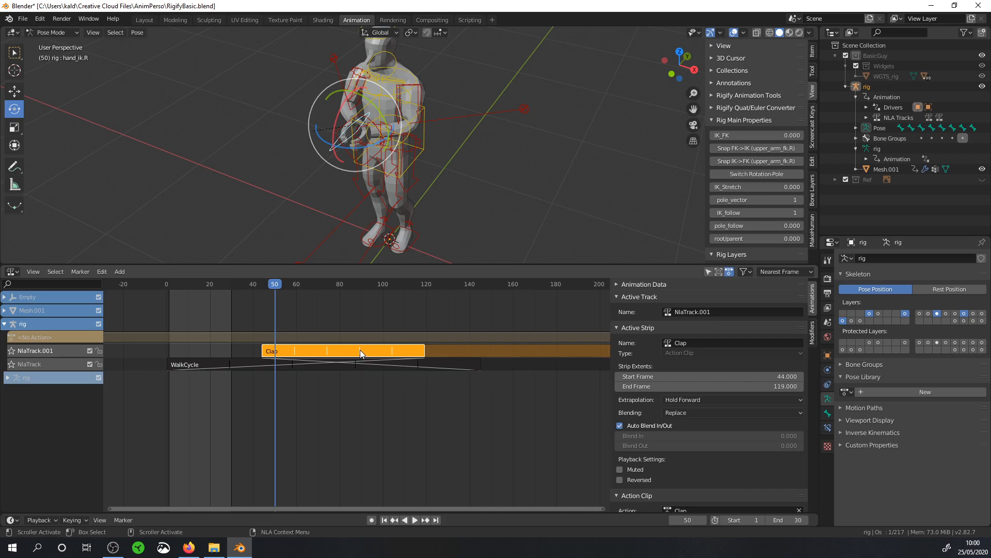
- Delete the Clap strip and add a RunCycle action strip at frame 14
key("x")
left_click(188, 365)
left_click_drag(253, 284, 198, 284)
left_click(119, 271)
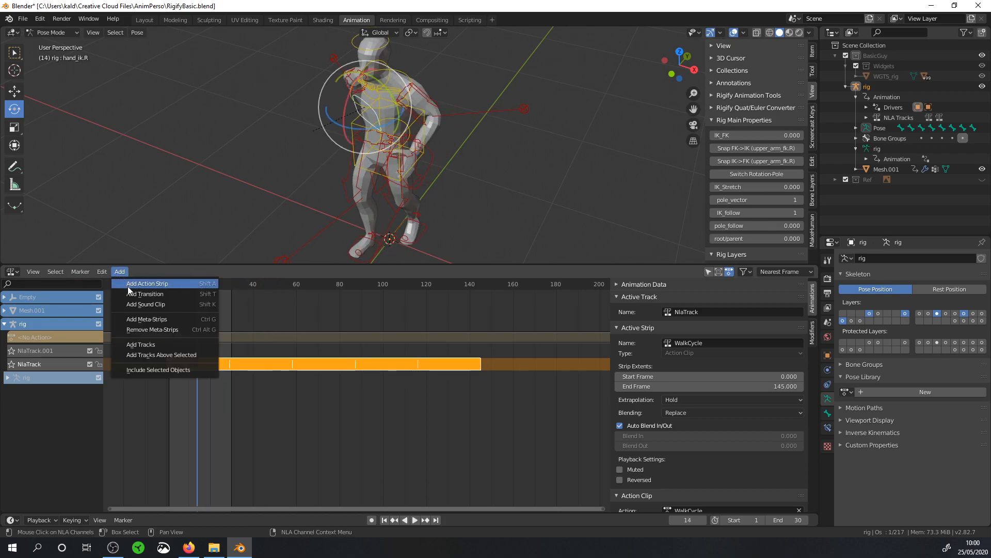
left_click(156, 290)
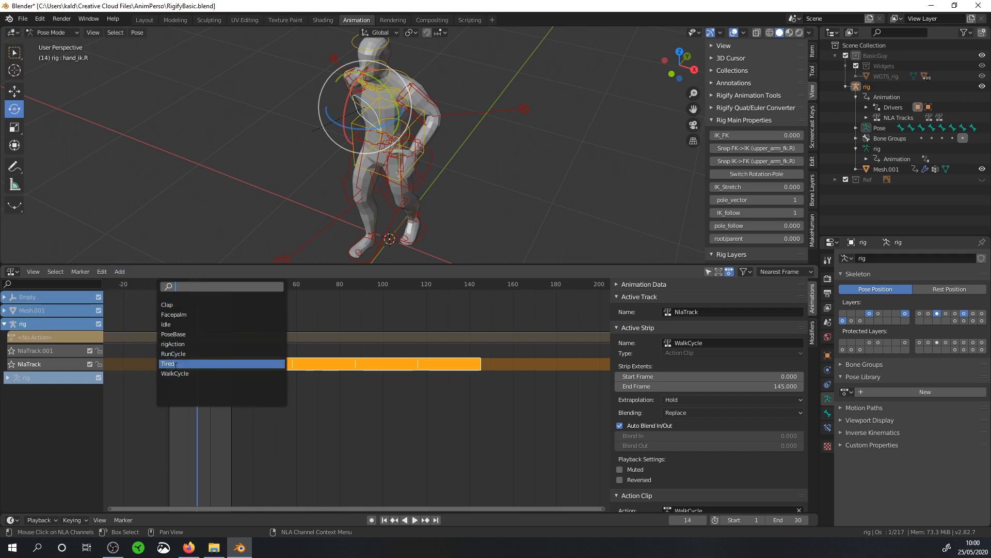
left_click(176, 354)
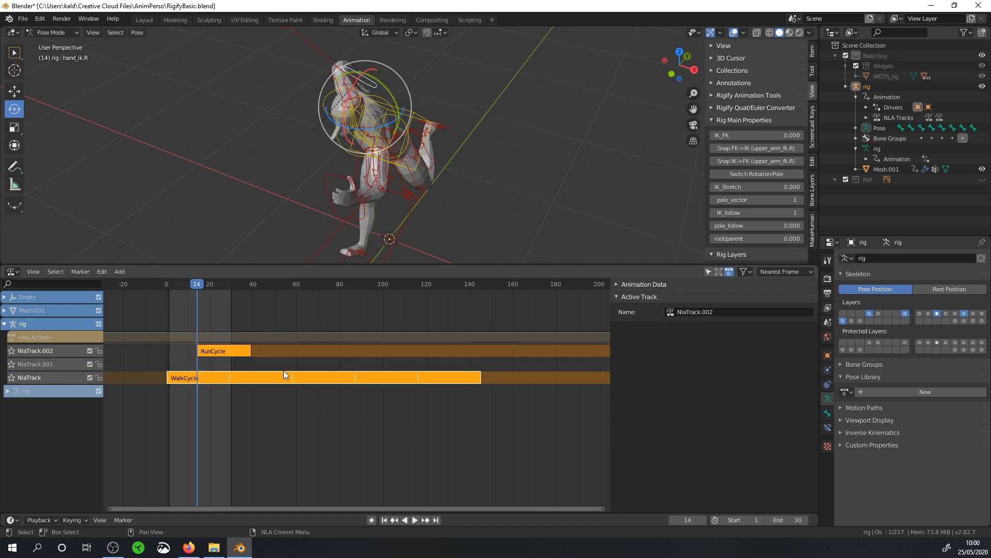
- Set the RunCycle strip's Repeat to 5 and move it to start at frame 104 on the track directly above WalkCycle
scroll(786, 459, "down", 6)
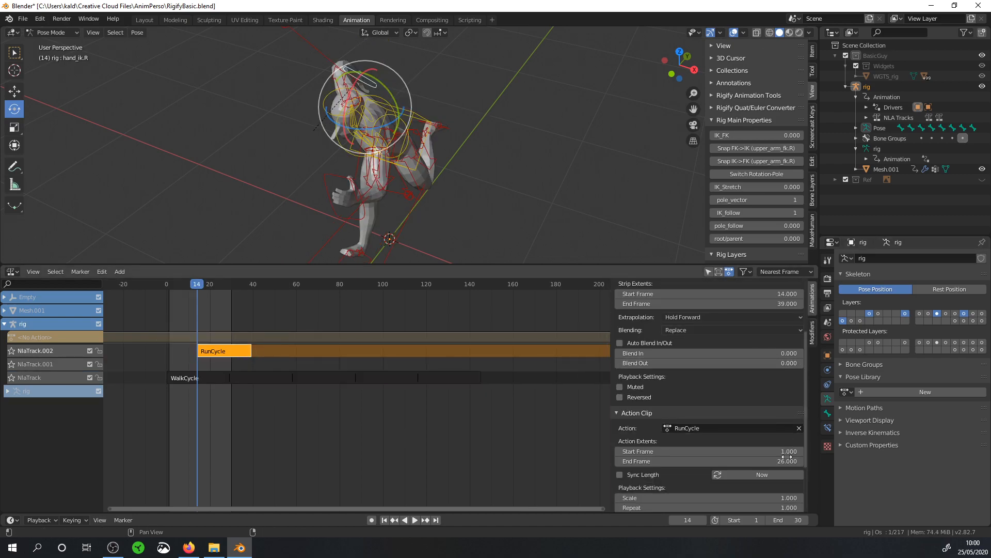
left_click(788, 437)
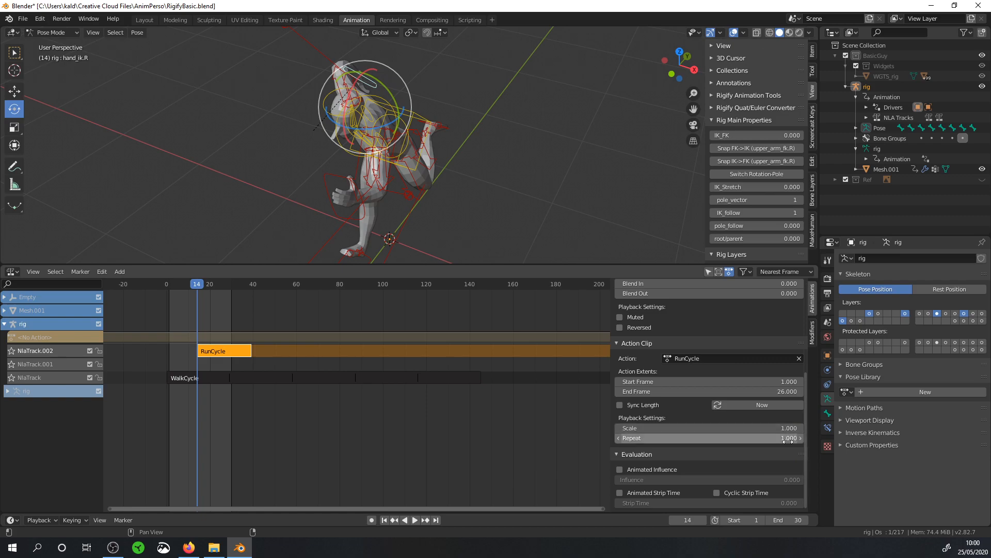
type("5")
key("Return")
left_click_drag(304, 348, 500, 364)
- Enable Auto Blend In/Out on the RunCycle strip and move it to start at frame 70, checking the overlap at frame 96
left_click_drag(213, 282, 365, 345)
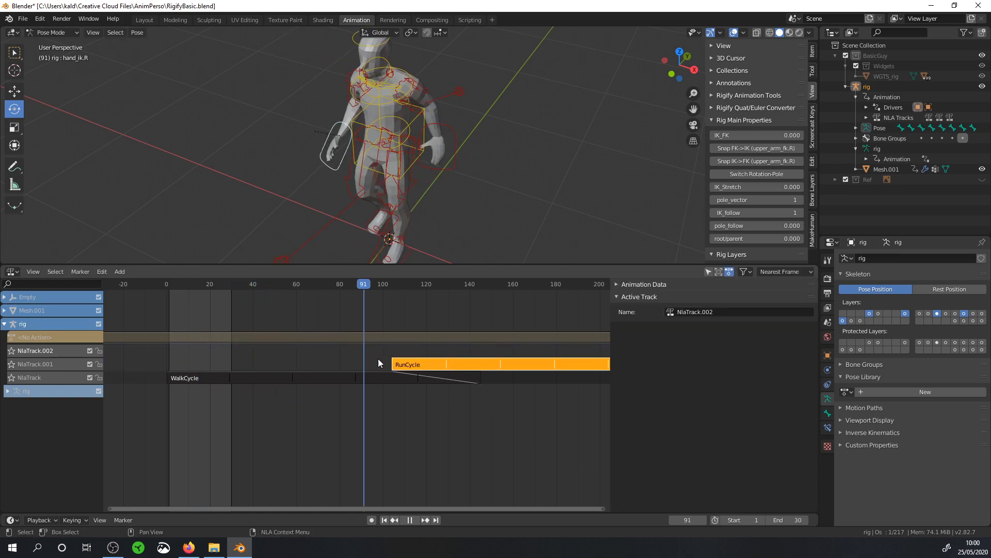
left_click(411, 376)
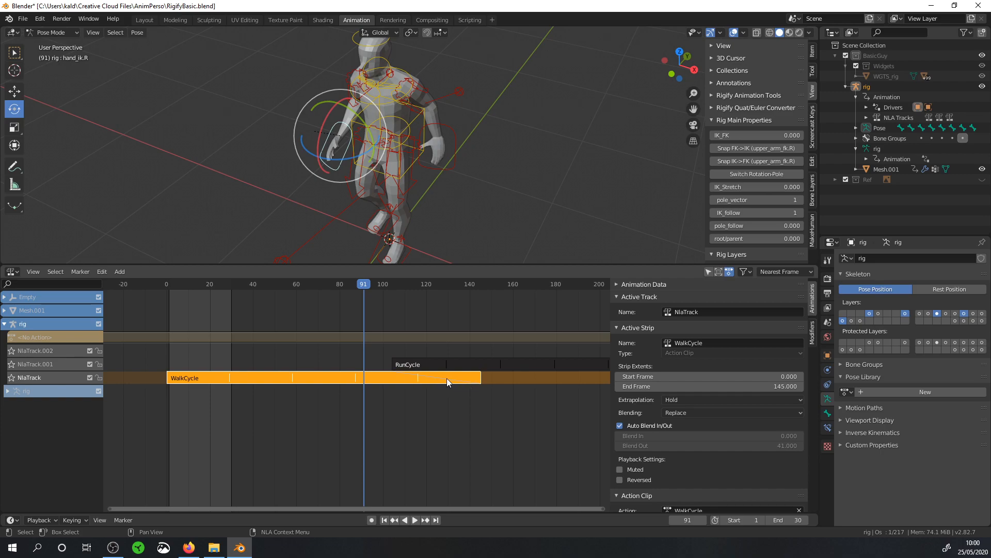
left_click(417, 364)
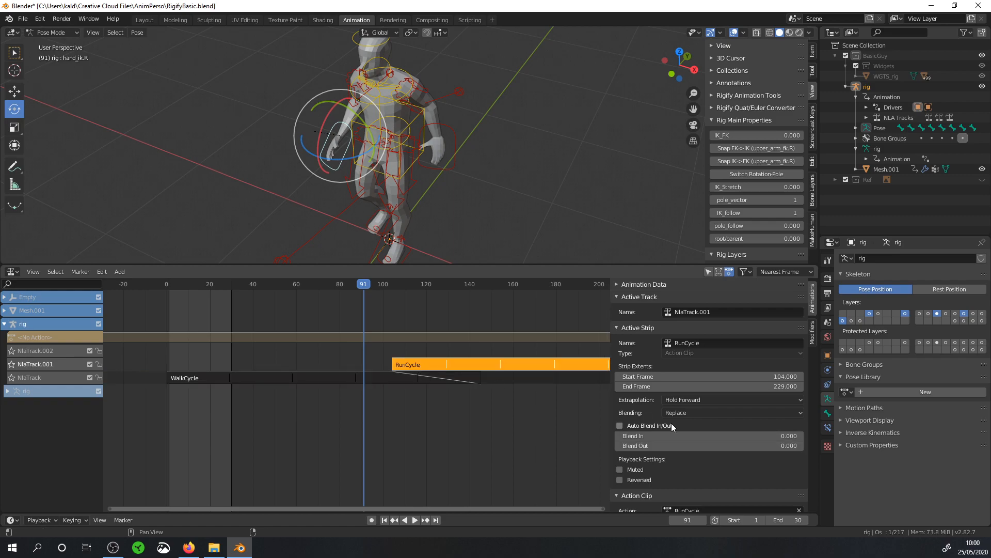
left_click(620, 425)
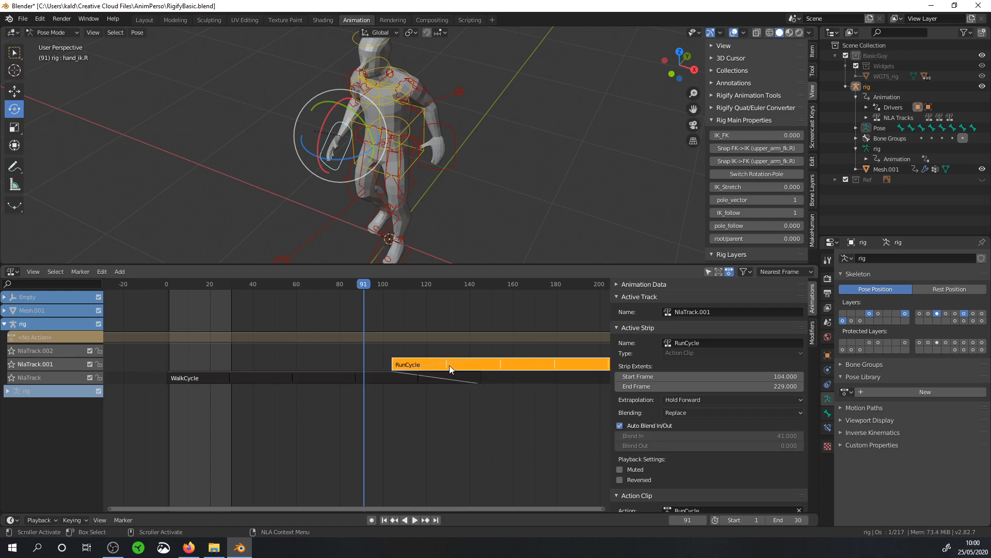
left_click_drag(365, 285, 345, 367)
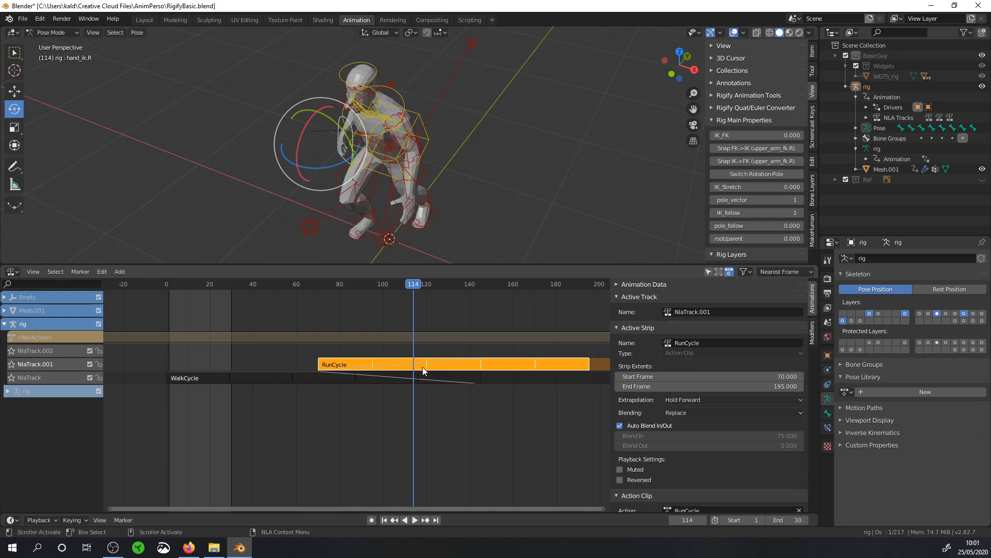
left_click_drag(409, 287, 375, 324)
- Disable Auto Blend In/Out on the WalkCycle strip and set its Blend Out to about 29.6
left_click(348, 378)
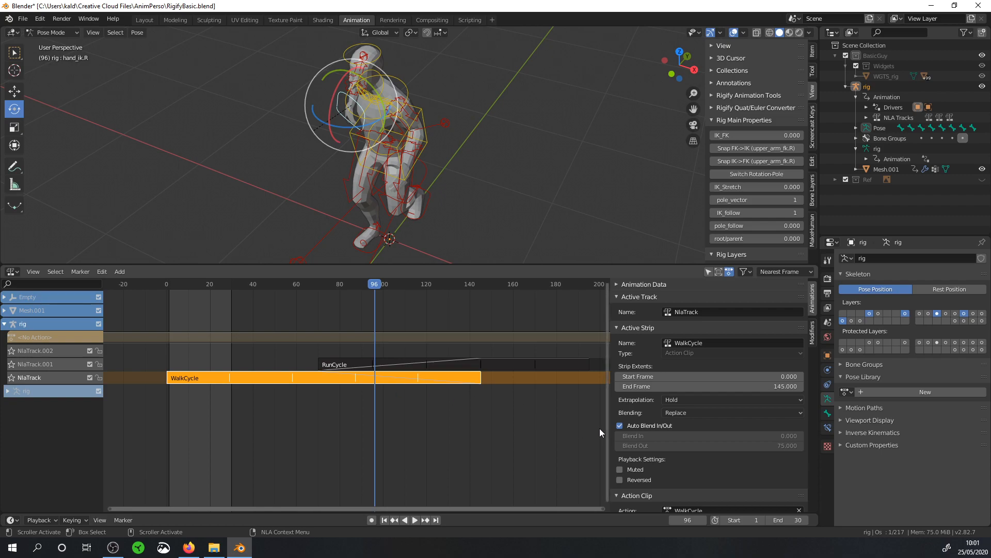
left_click(620, 425)
left_click_drag(652, 445, 694, 446)
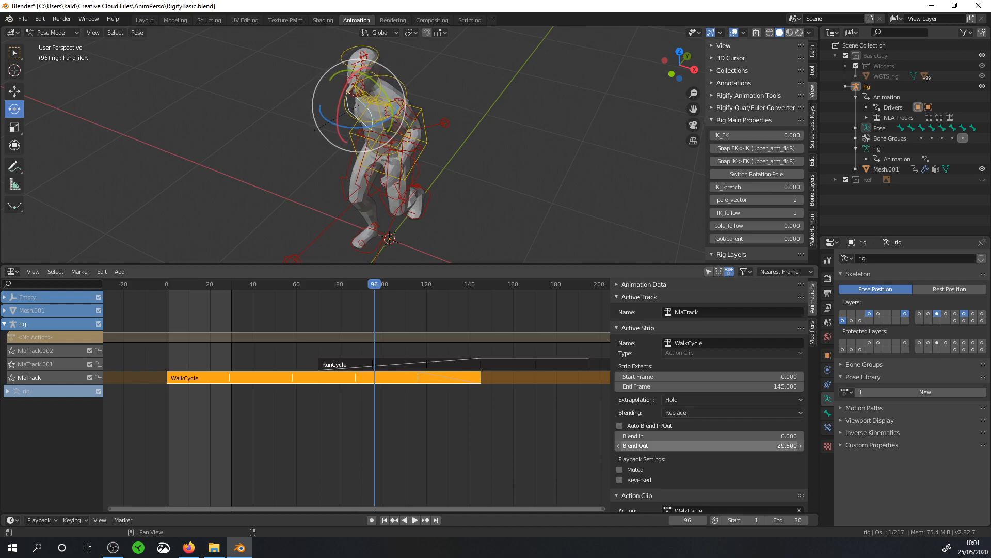
- Disable Auto Blend In/Out on the RunCycle strip, set its Blend In to about 40.1, and check the blend up to frame 136
left_click_drag(374, 285, 438, 305)
left_click(401, 364)
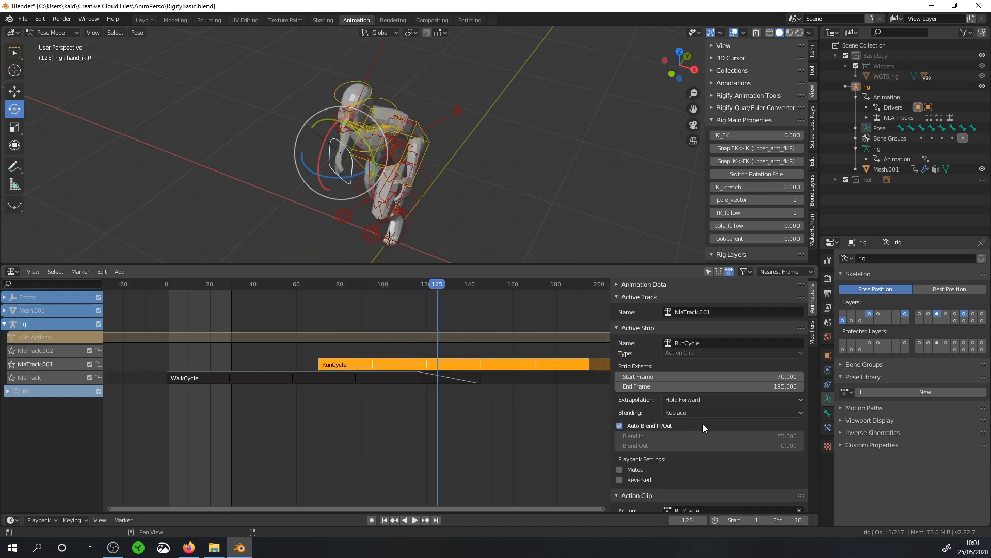
left_click(620, 425)
left_click_drag(645, 435, 641, 436)
left_click_drag(430, 287, 461, 316)
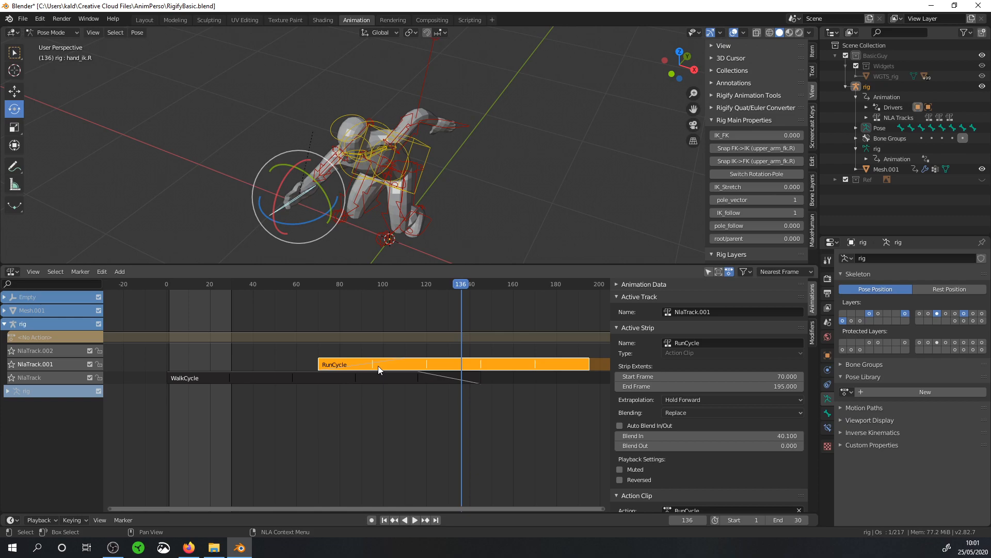
- Delete the RunCycle strip and enable Auto Blend In/Out on the WalkCycle strip
key("x")
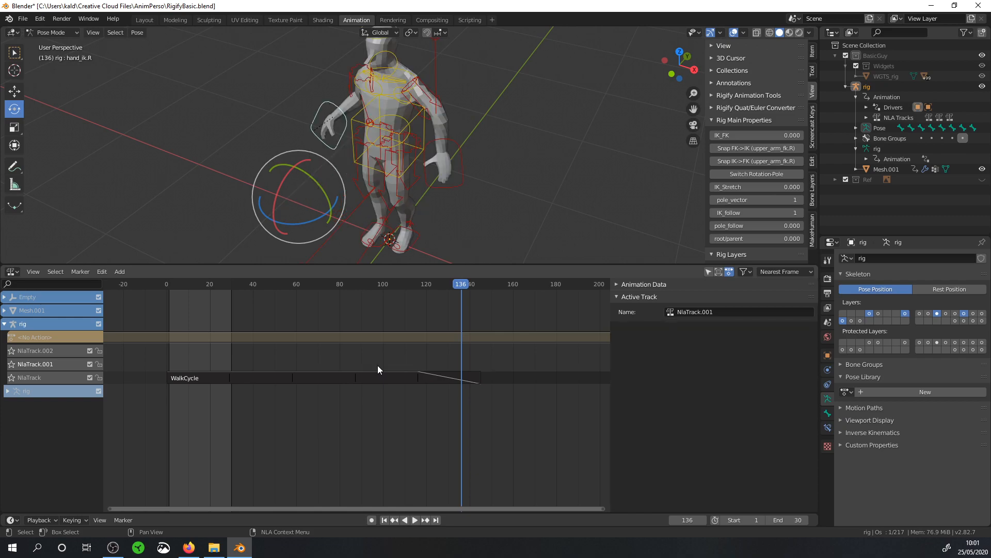
left_click(240, 377)
left_click(619, 426)
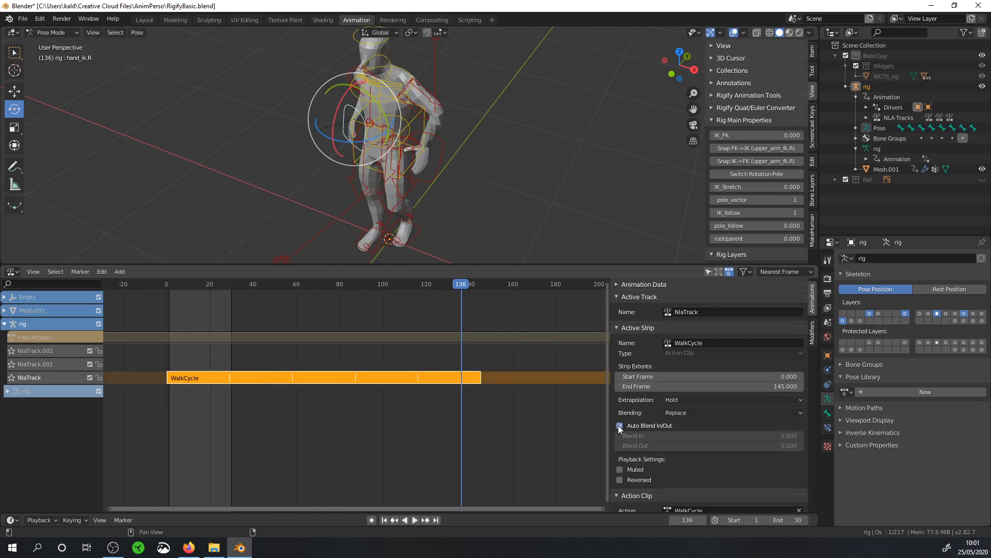
- Assign the Clap action to the rig and push it down into an NLA strip
left_click(73, 362)
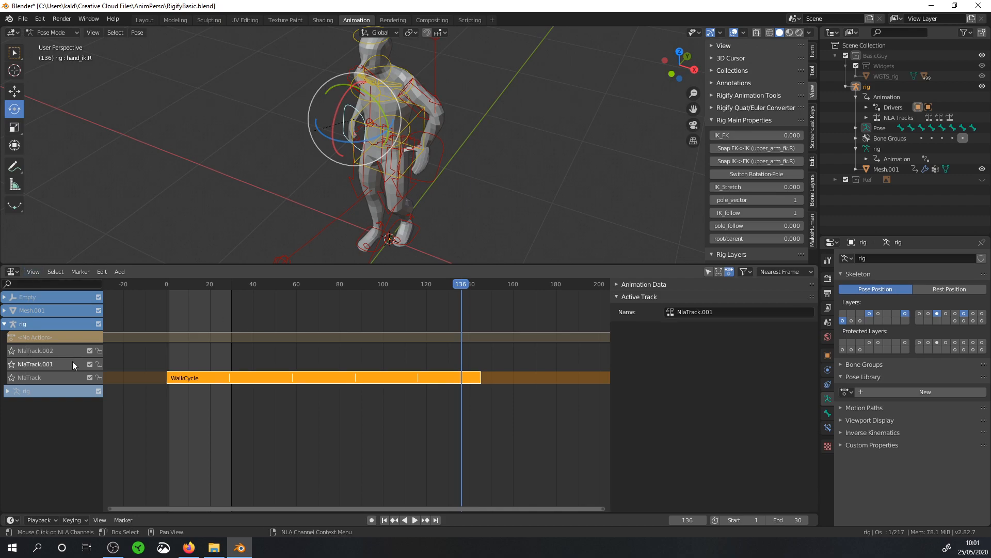
left_click(117, 272)
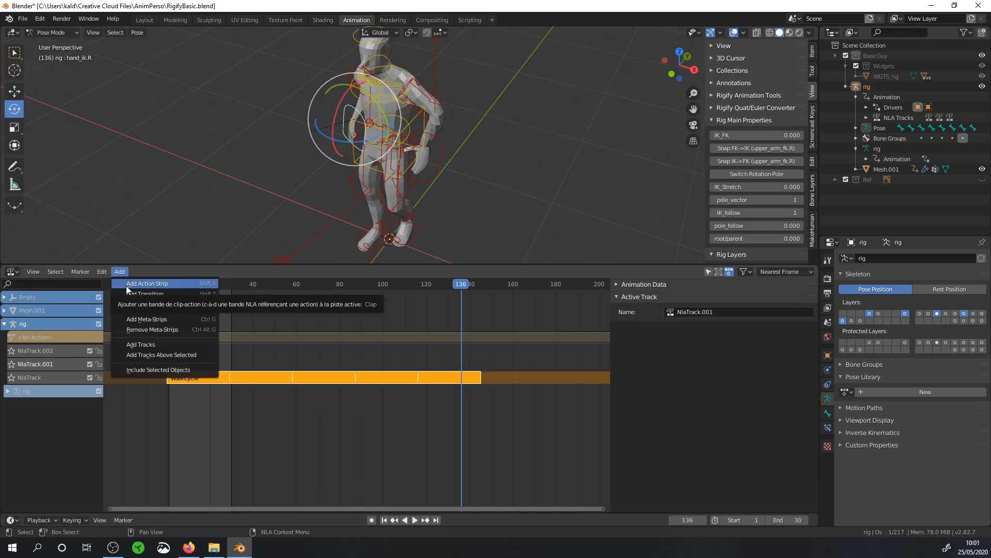
left_click(644, 284)
left_click(622, 319)
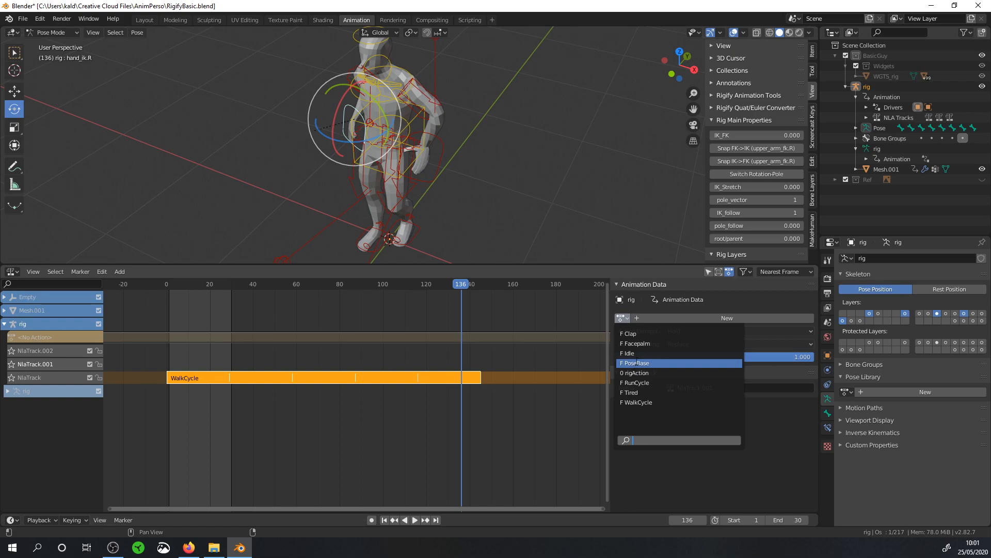
left_click(640, 333)
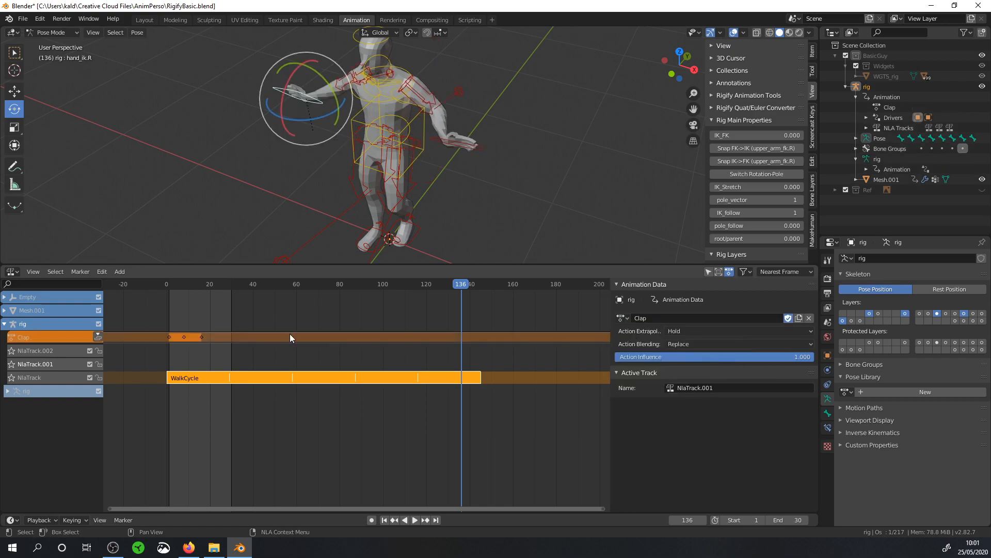
left_click(73, 338)
left_click(97, 336)
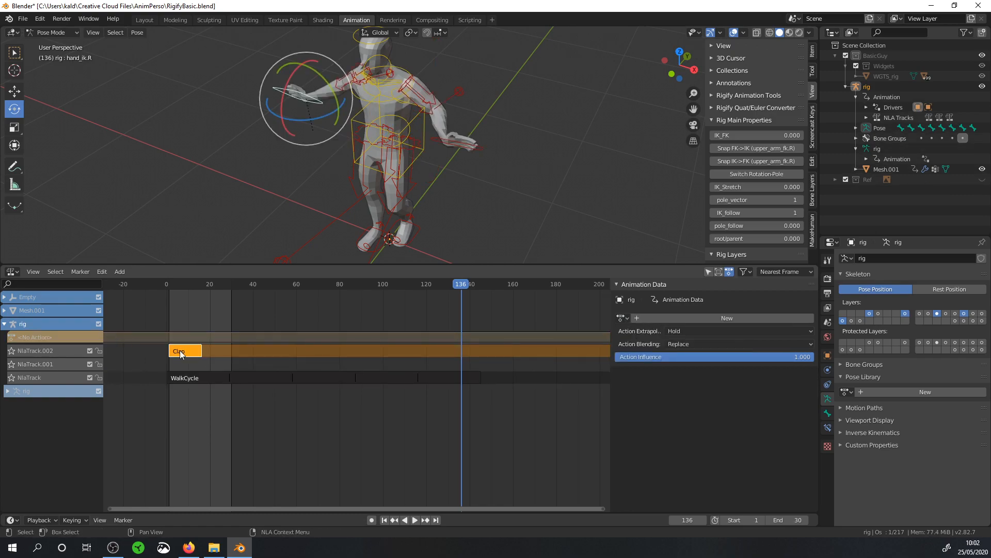
- Move the Clap strip to start at frame 63 on the track directly above WalkCycle and set its Repeat to 5
left_click_drag(188, 353, 351, 361)
left_click(405, 365)
double_click(749, 459)
type("5")
key("Return")
left_click_drag(464, 286, 305, 286)
left_click(465, 377)
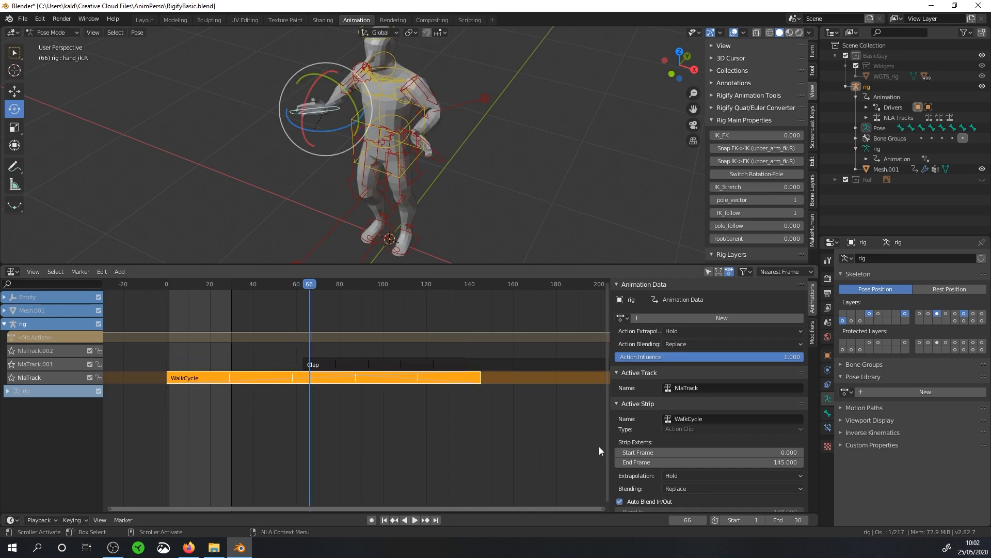
- Set the Clap strip's Blend In to about 28.2 and Blend Out to about 14.9, checking the transitions along the timeline
left_click(313, 367)
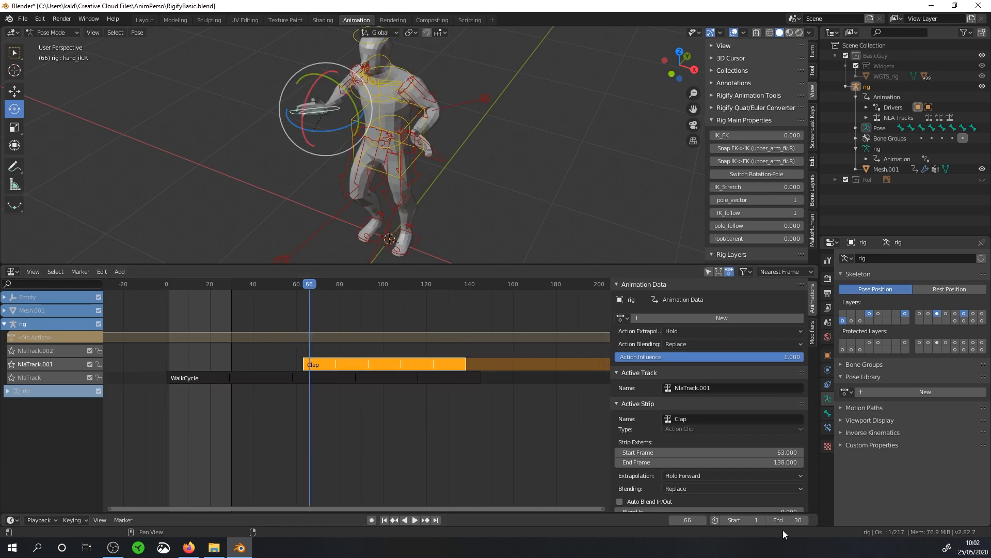
scroll(669, 498, "down", 2)
left_click_drag(663, 470, 734, 471)
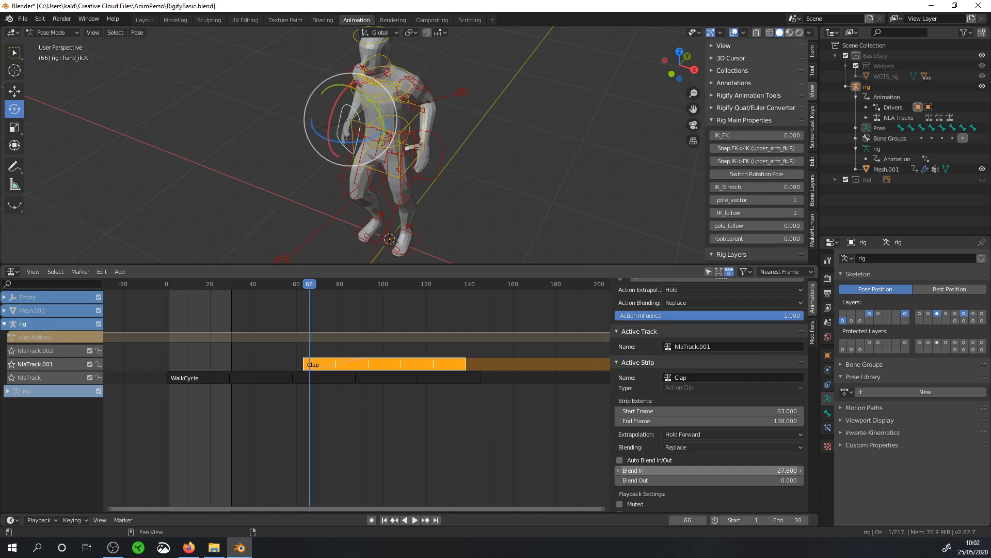
left_click_drag(734, 471, 737, 471)
left_click_drag(307, 289, 454, 342)
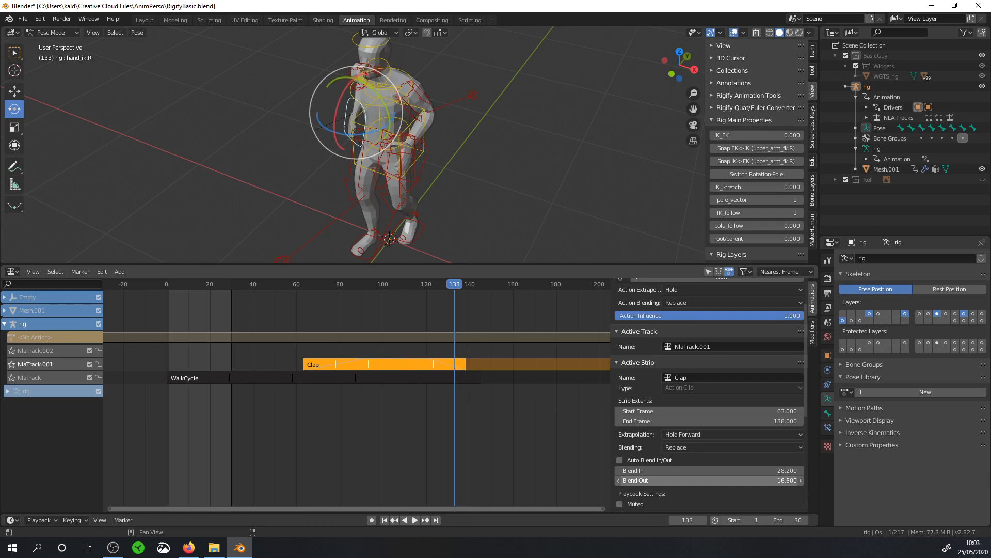
left_click_drag(774, 484, 769, 484)
left_click_drag(460, 285, 423, 322)
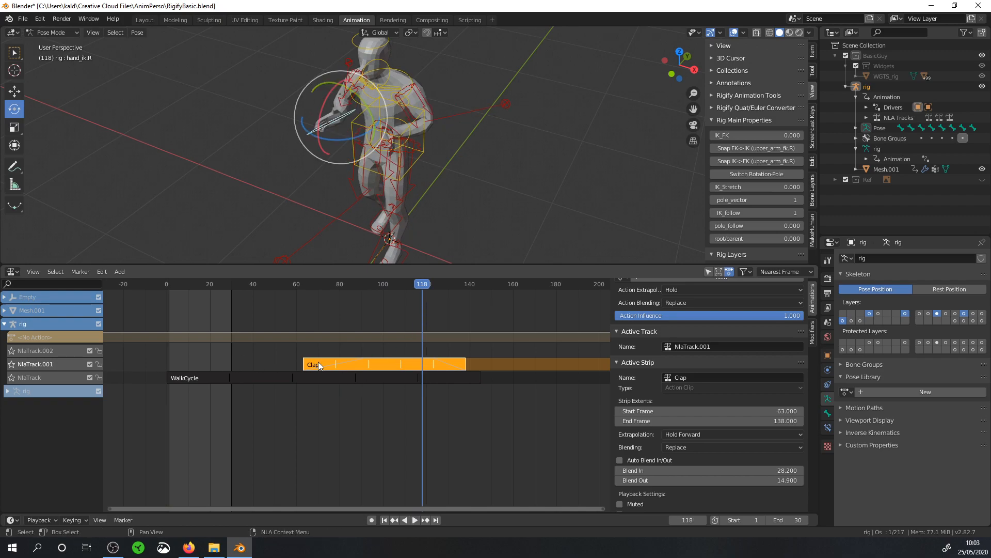
- Delete the Clap strip and the two empty tracks NlaTrack.001 and NlaTrack.002
key("x")
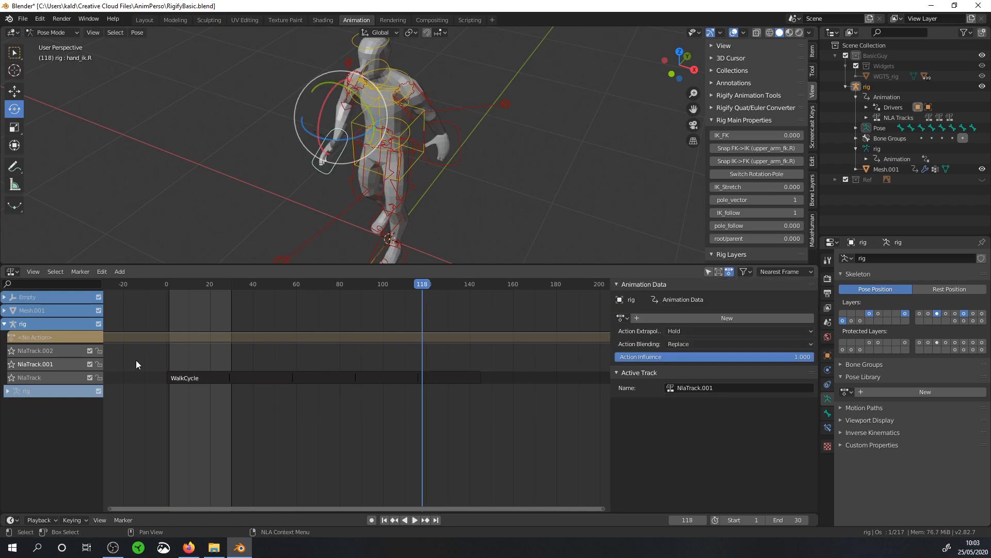
key("x")
left_click(59, 352)
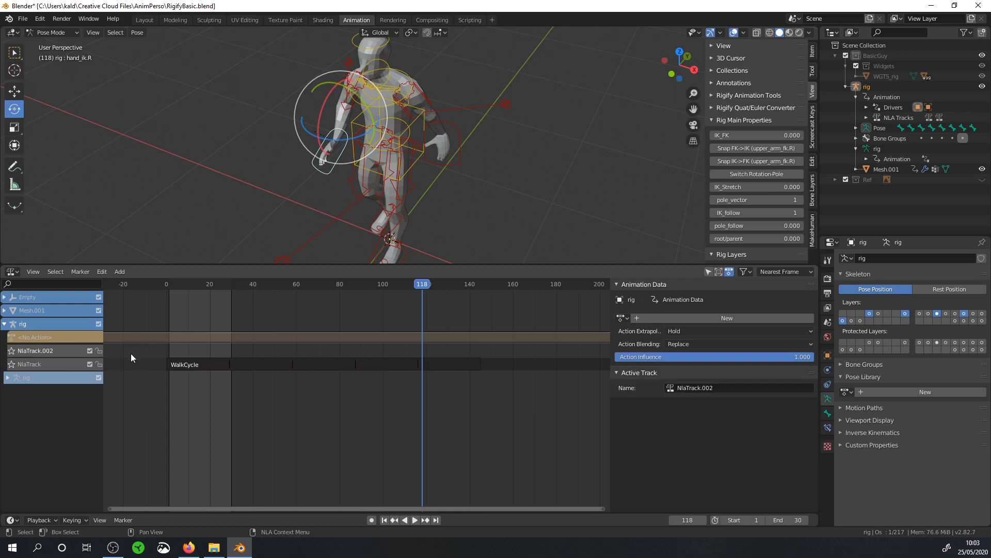
left_click(11, 350)
key("x")
- Select the rig's head control and keyframe its pose at frame 1, above the WalkCycle strip
left_click(222, 351)
left_click_drag(425, 281, 268, 287)
middle_click_drag(343, 140, 397, 136)
scroll(429, 130, "up", 3)
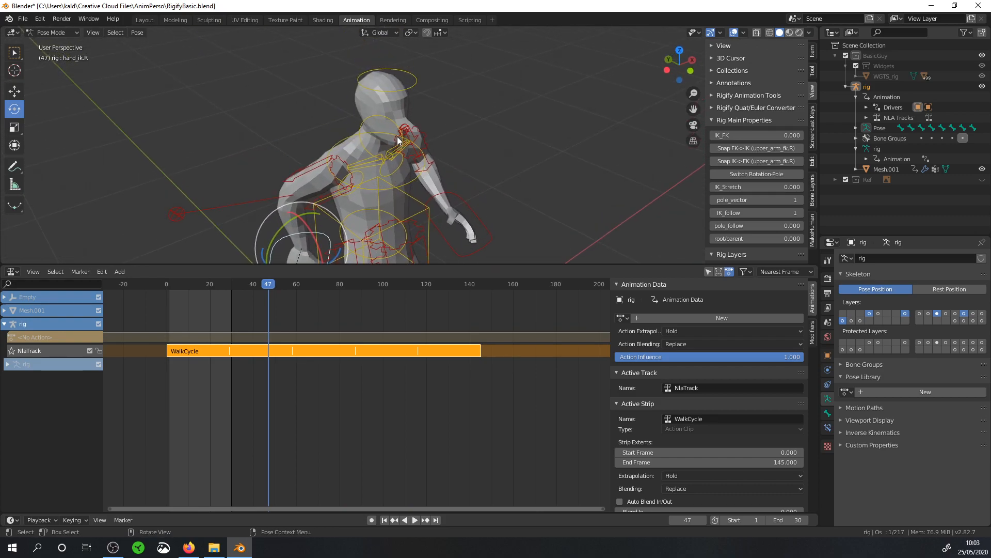
left_click(395, 93)
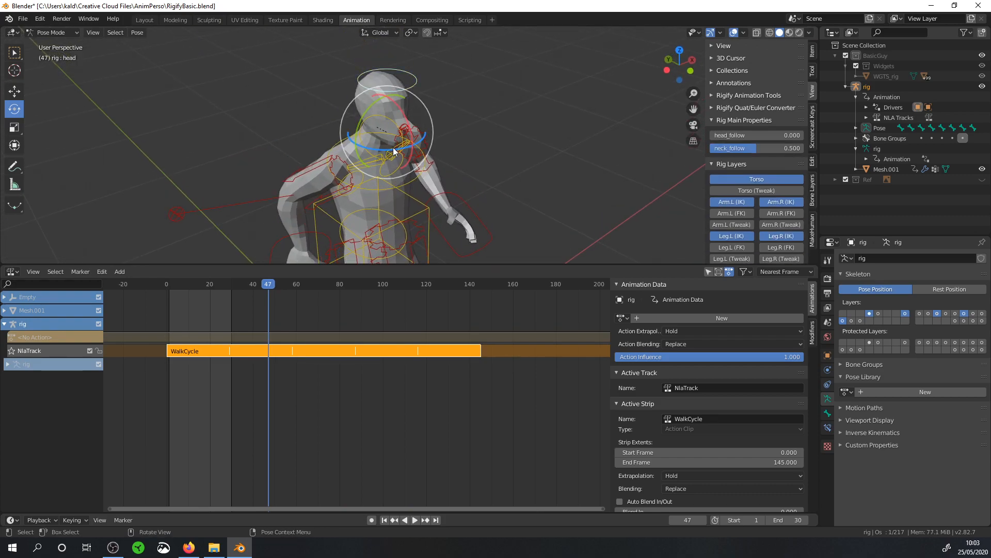
left_click_drag(262, 287, 169, 287)
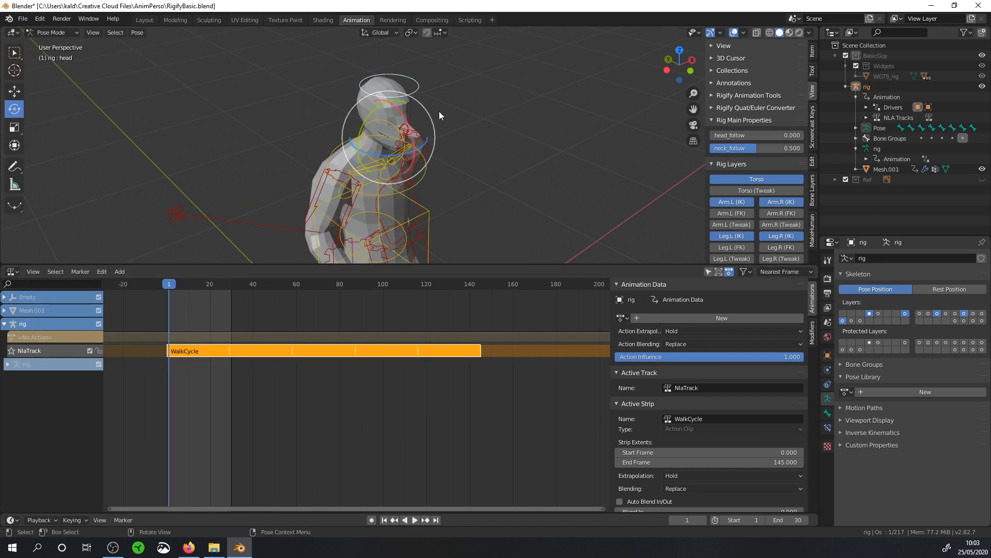
key("i")
left_click(438, 100)
- Rotate the head control to one side and keyframe it at about frame 29
key("space")
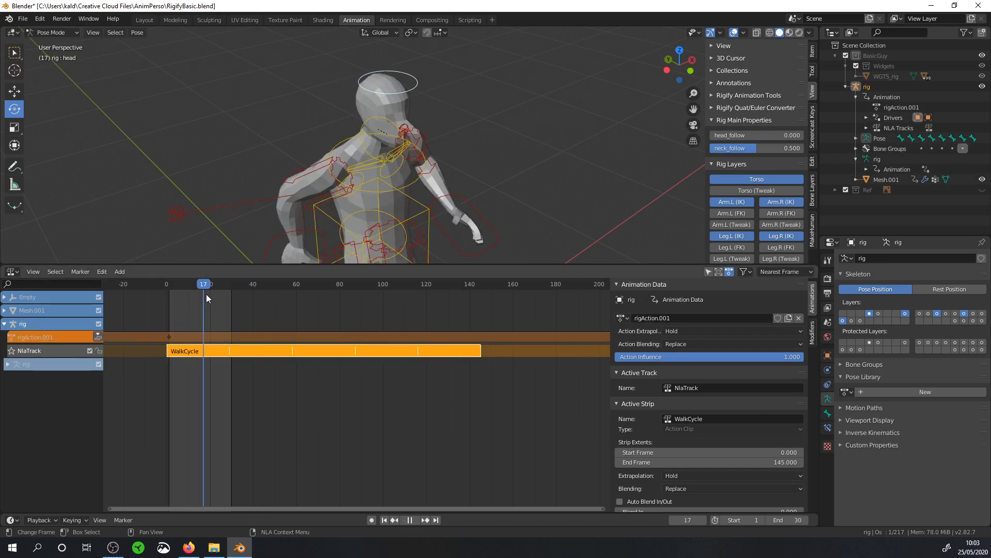
key("space")
left_click_drag(364, 160, 308, 131)
key("i")
- Rotate and keyframe the head control at about frame 119, then turn it the other way and keyframe it at about frame 140
left_click_drag(230, 286, 424, 316)
left_click_drag(392, 151, 347, 150)
key("i")
left_click(434, 154)
left_click_drag(426, 285, 468, 288)
left_click_drag(378, 147, 457, 147)
key("i")
left_click(458, 147)
- Scrub and play the timeline to review the head animation layered over the walk cycle
left_click_drag(434, 285, 382, 308)
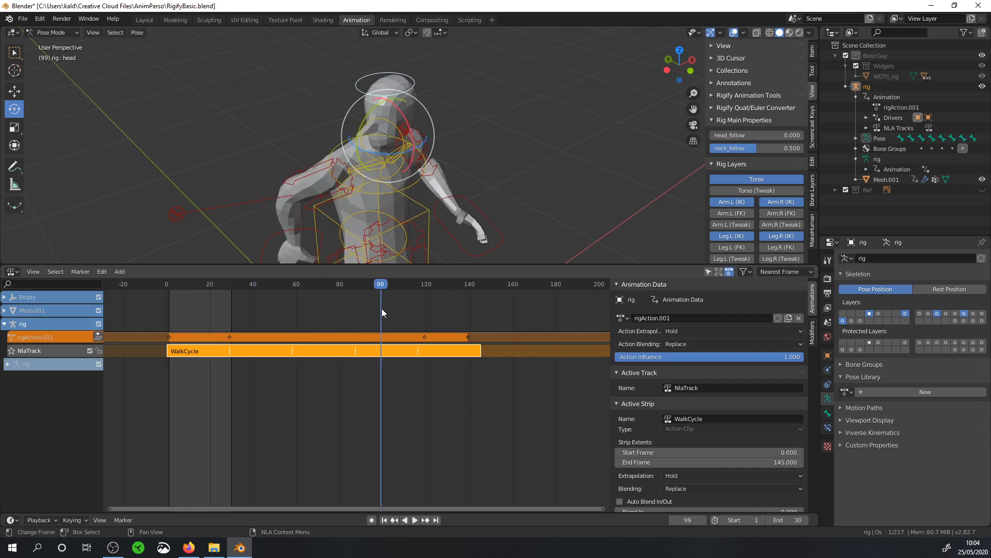
key("space")
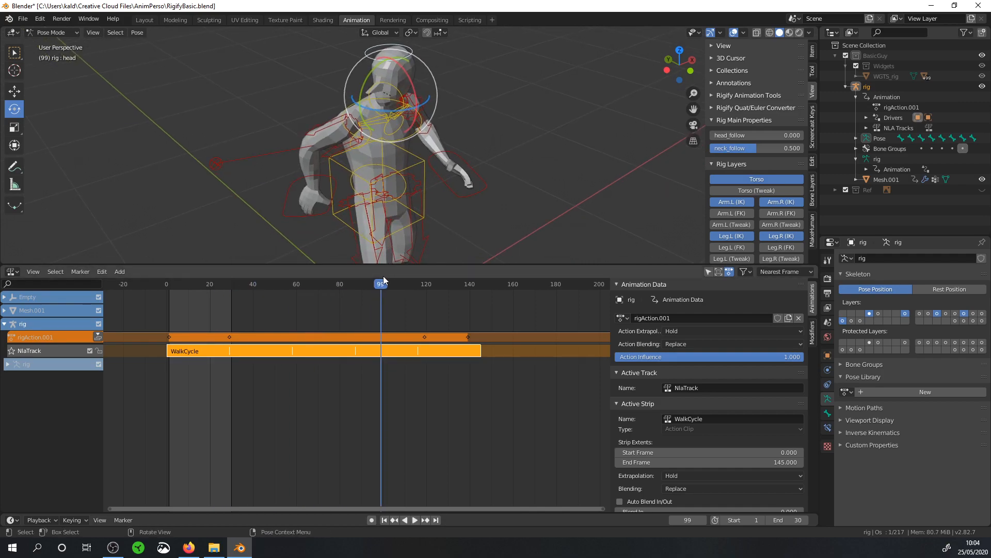
left_click(338, 285)
left_click_drag(339, 286, 166, 274)
key("space")
- Select the chest control and move it forward at frame 0
left_click(391, 141)
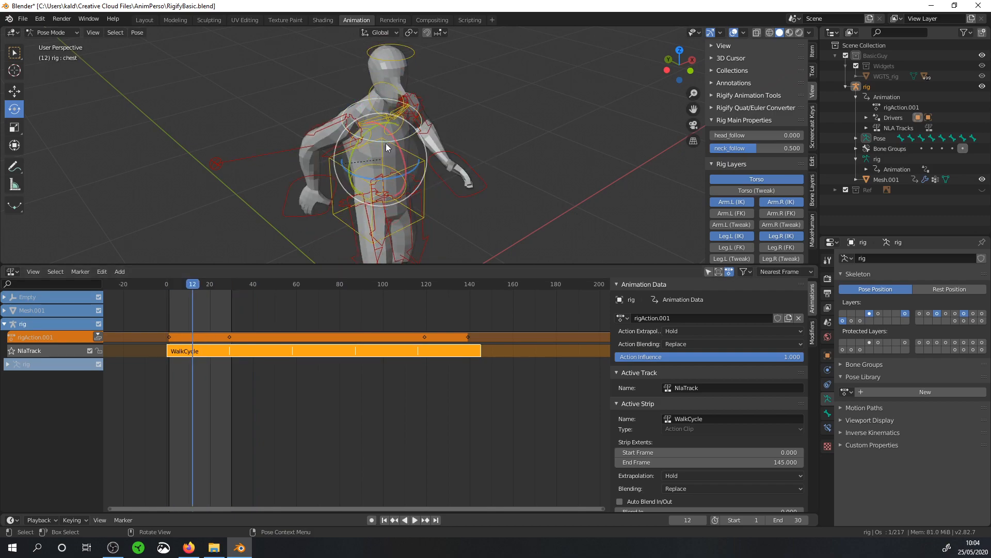
left_click(177, 287)
key("space")
left_click_drag(171, 291, 166, 290)
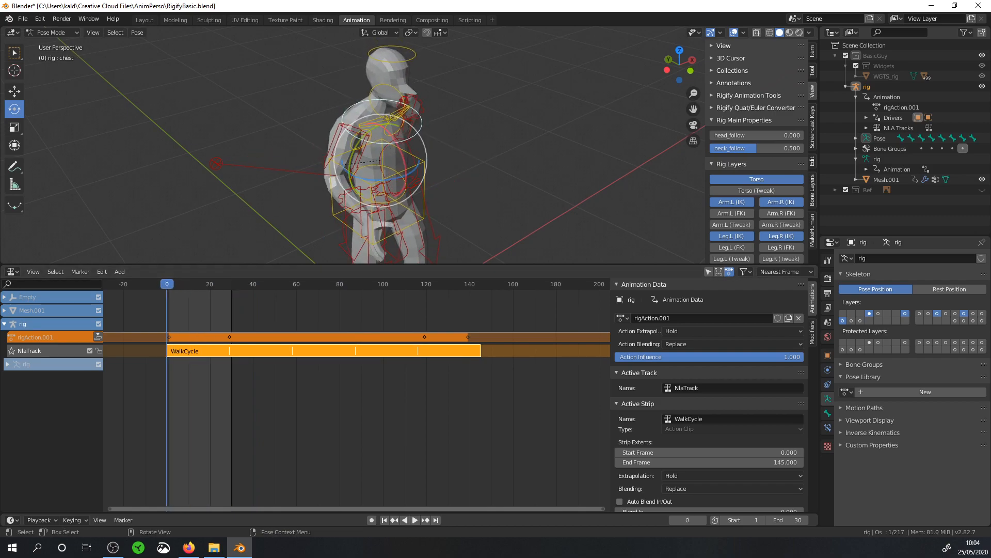
left_click(16, 92)
left_click_drag(360, 147, 426, 142)
- Rotate the chest control, keyframe its pose at frame 0, and move the playhead to frame 121
left_click(15, 109)
left_click(456, 106)
left_click_drag(448, 130, 442, 115)
middle_click_drag(439, 137, 405, 139)
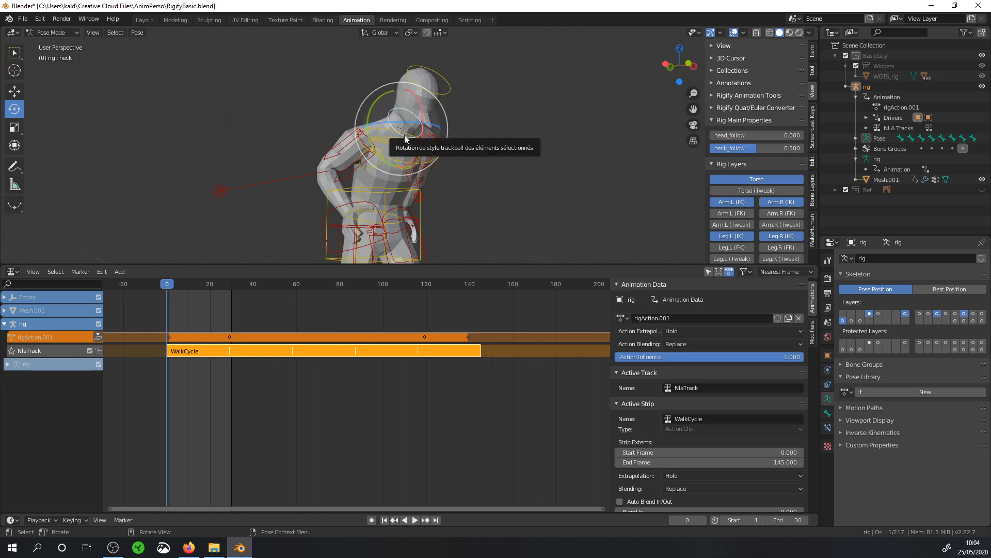
left_click(432, 133)
left_click(395, 160)
key("i")
left_click(395, 160)
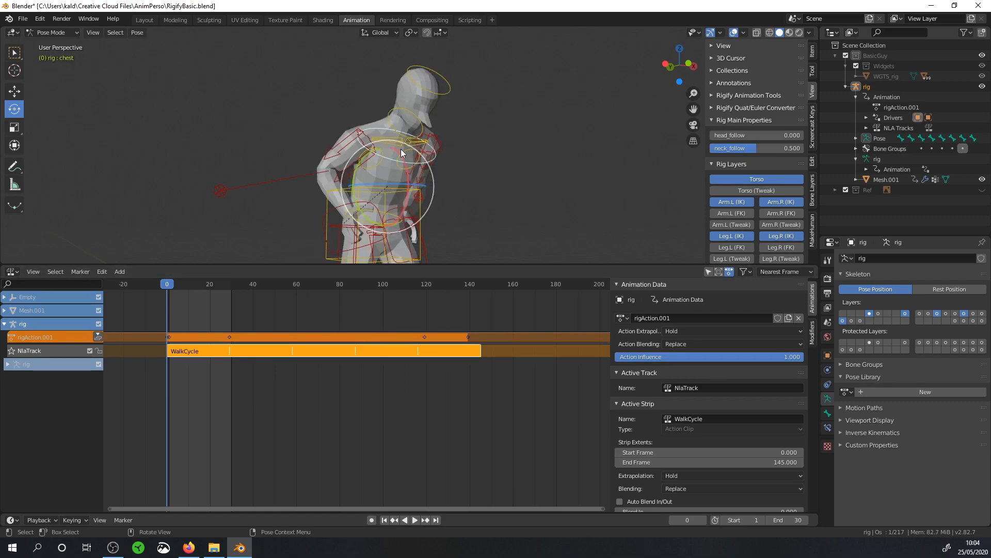
left_click_drag(169, 283, 429, 344)
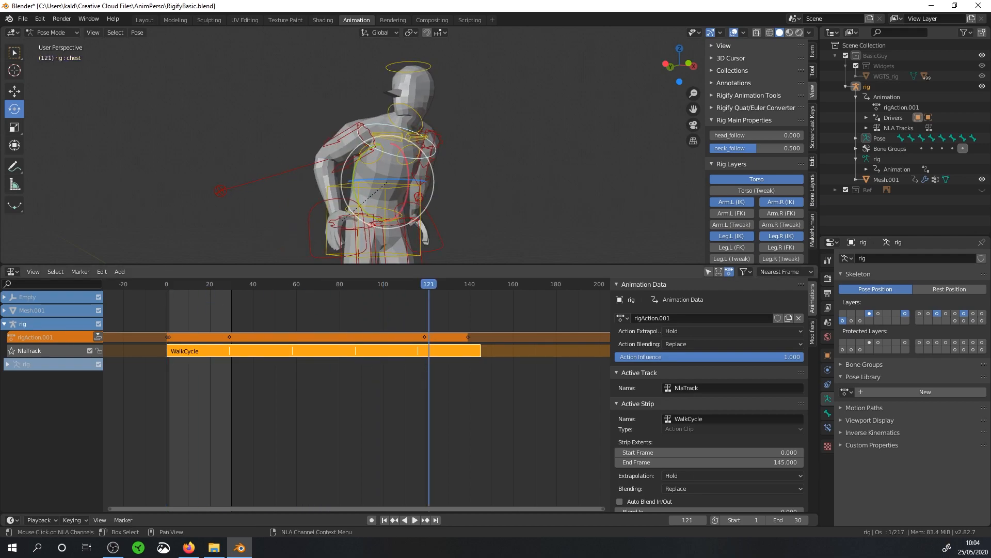